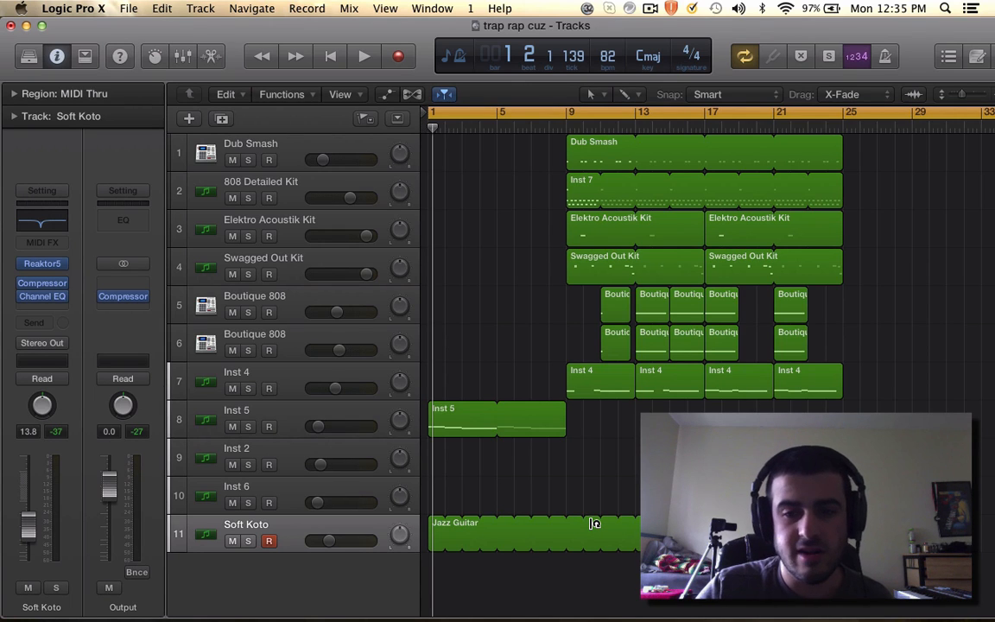
Play the whole arrangement from the start of the project and stop playback in bar 24
scroll(639, 337, "up", 6)
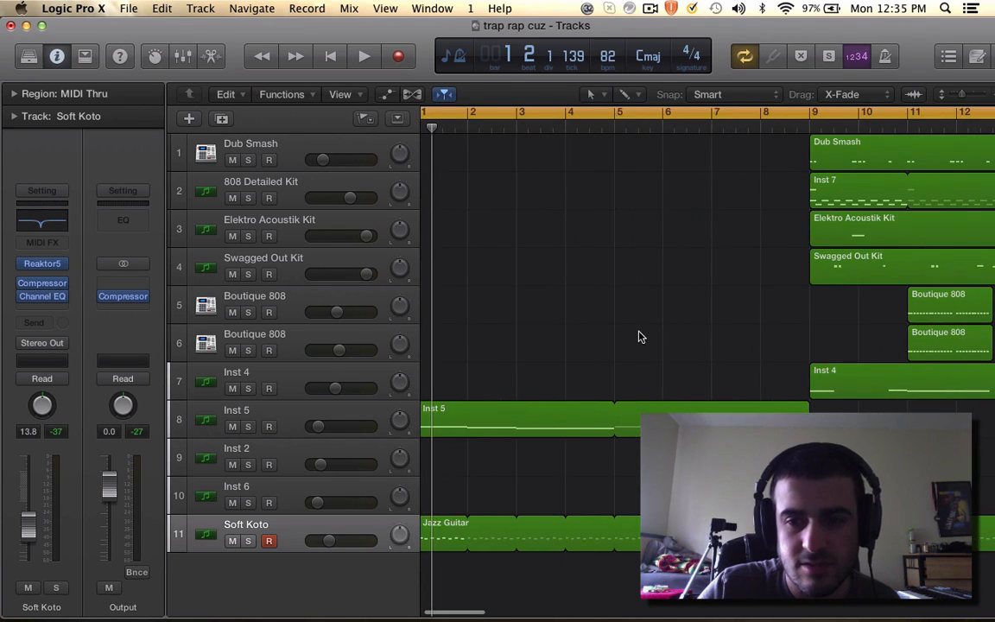
scroll(639, 337, "down", 5)
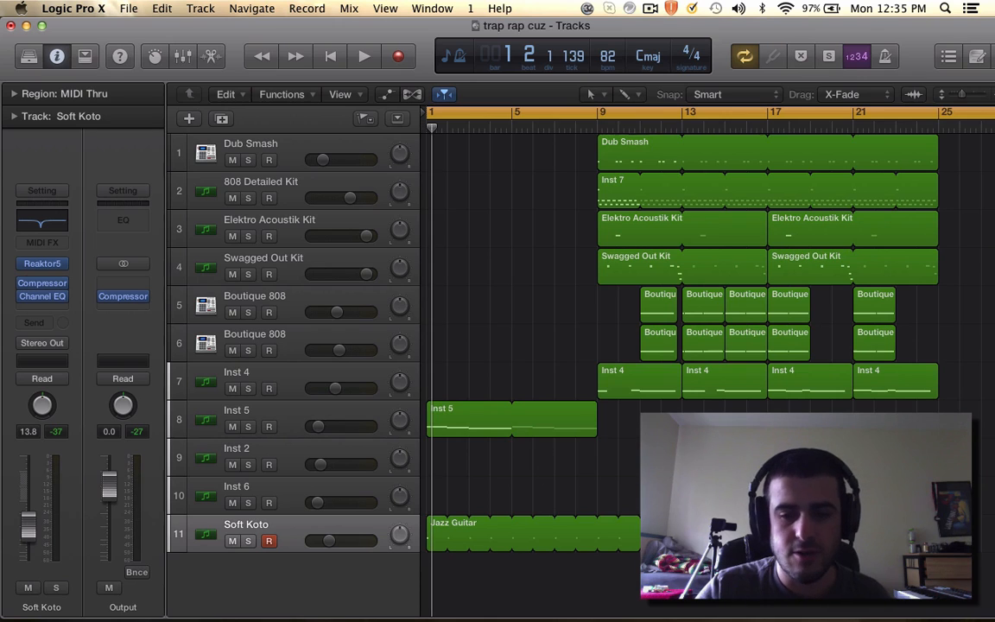
scroll(691, 337, "right", 5)
scroll(690, 337, "left", 3)
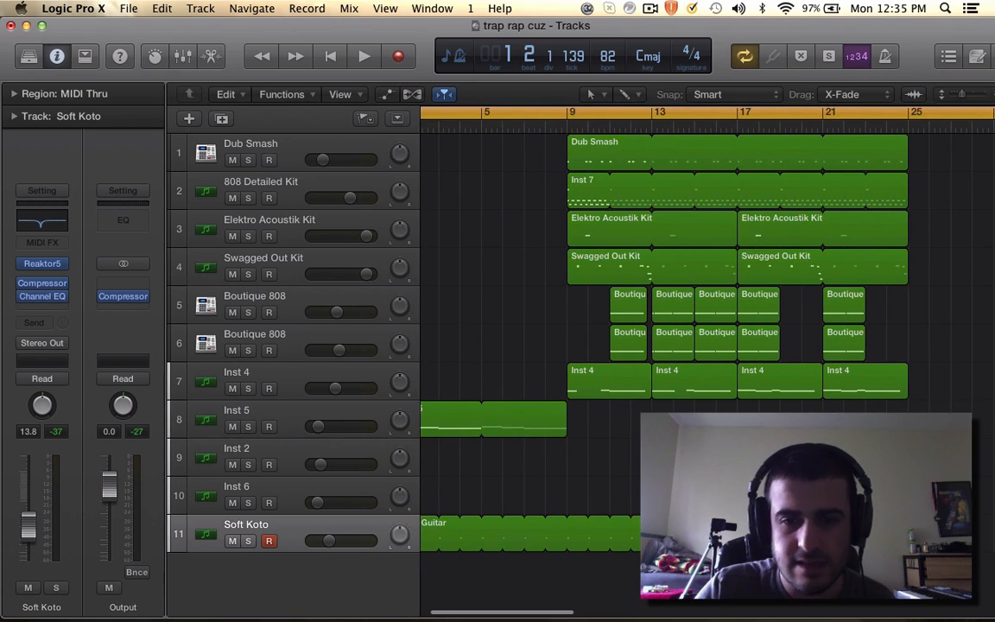
scroll(667, 474, "left", 3)
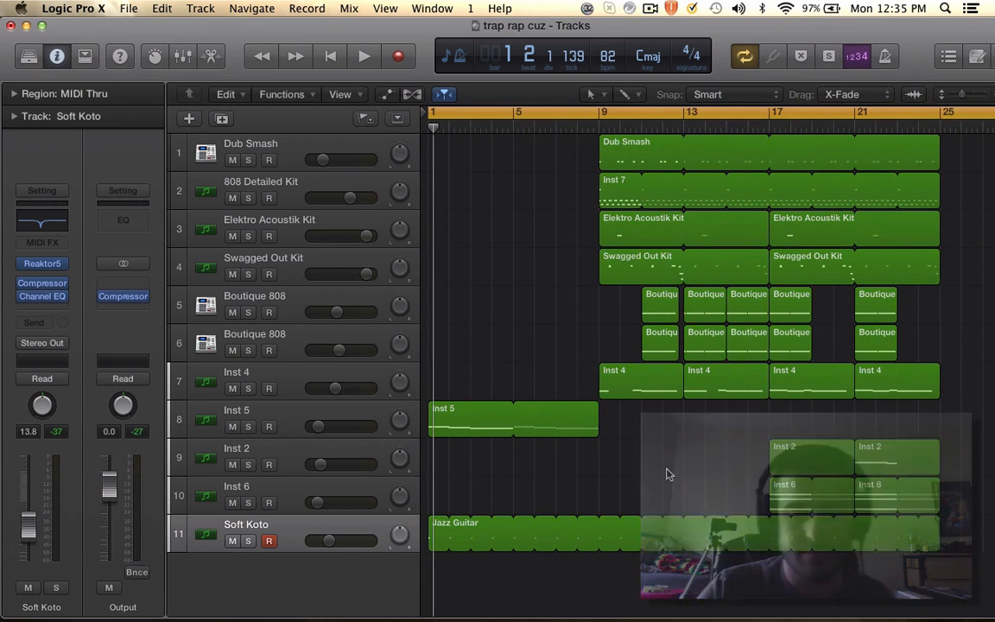
key("Return")
key("space")
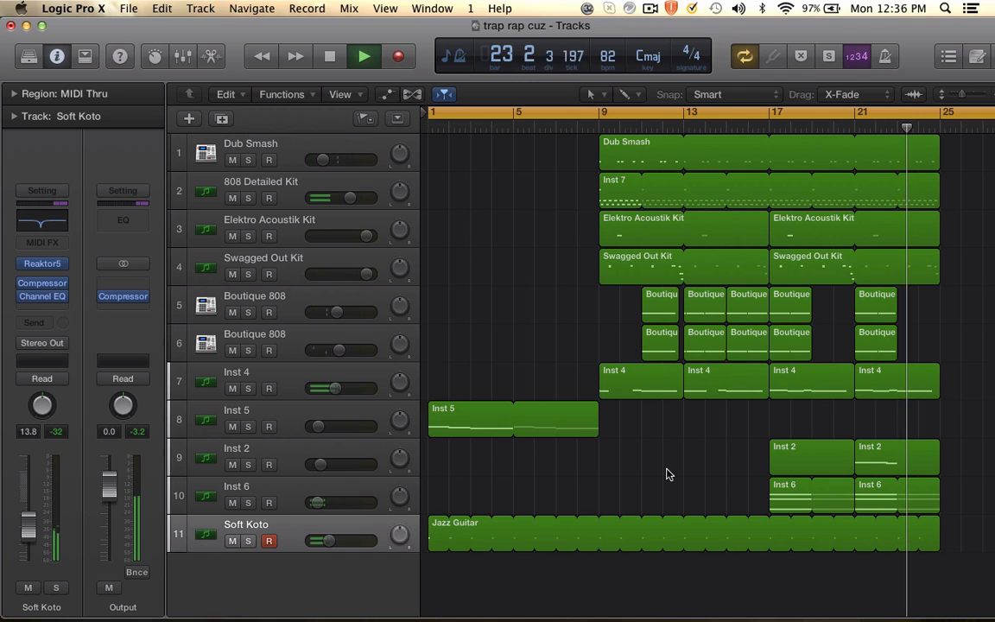
scroll(667, 474, "right", 3)
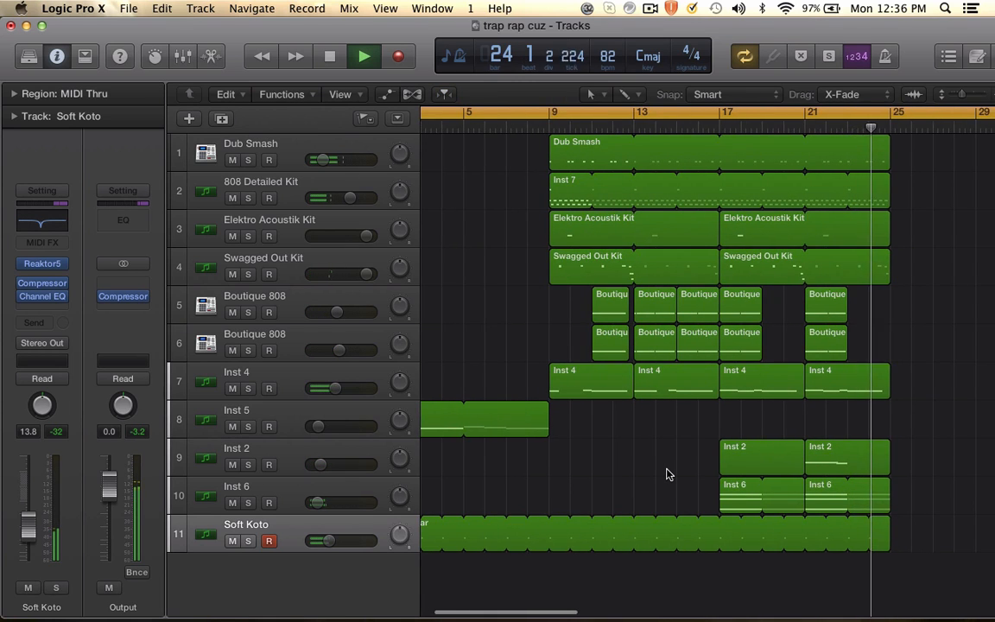
key("space")
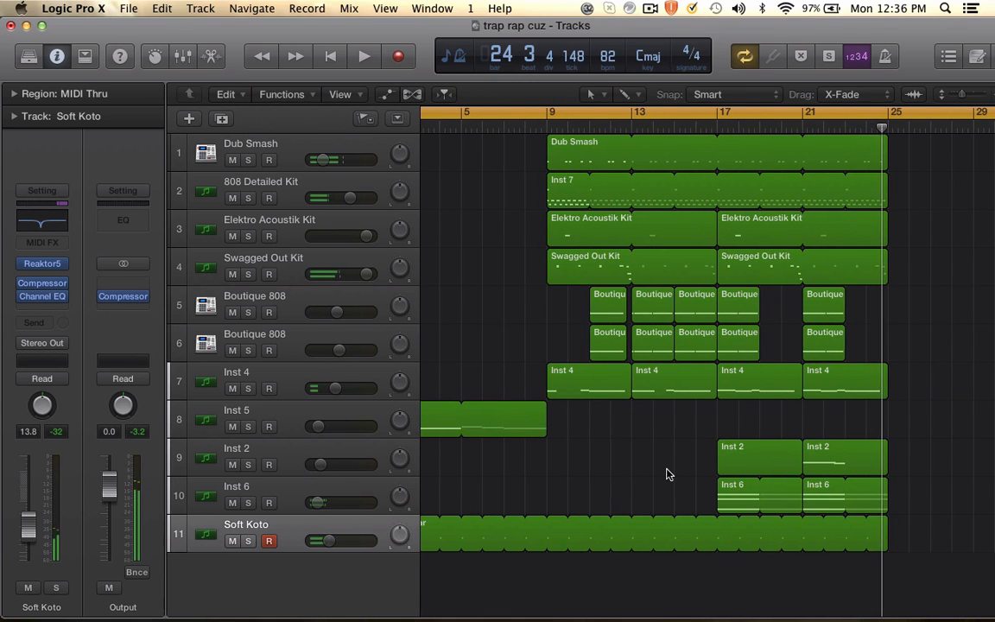
Set the cycle range to start at bar 9, where the drum regions begin
scroll(667, 474, "right", 2)
scroll(667, 474, "down", 3)
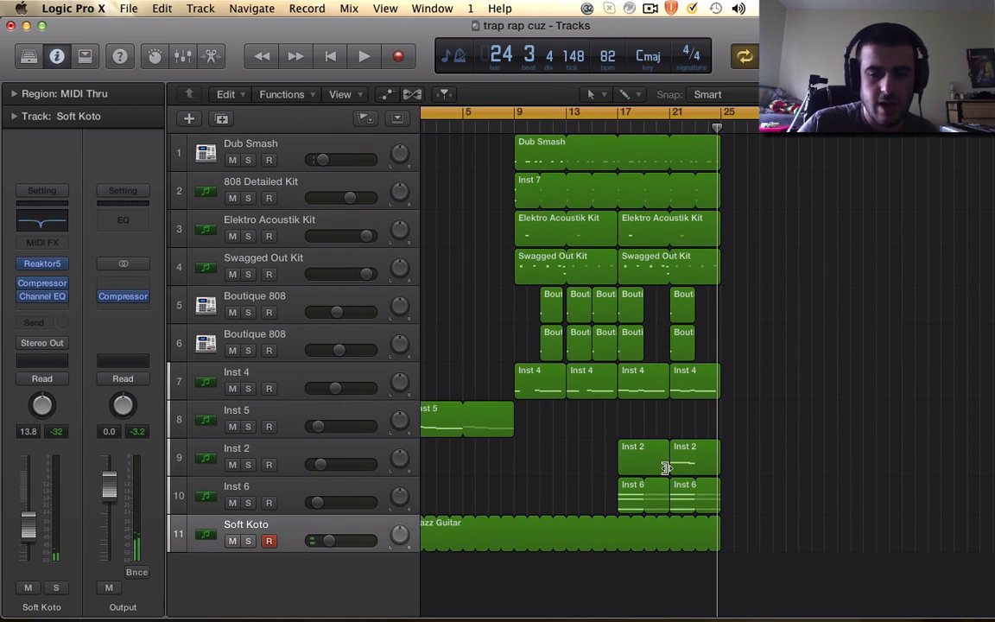
scroll(667, 469, "up", 3)
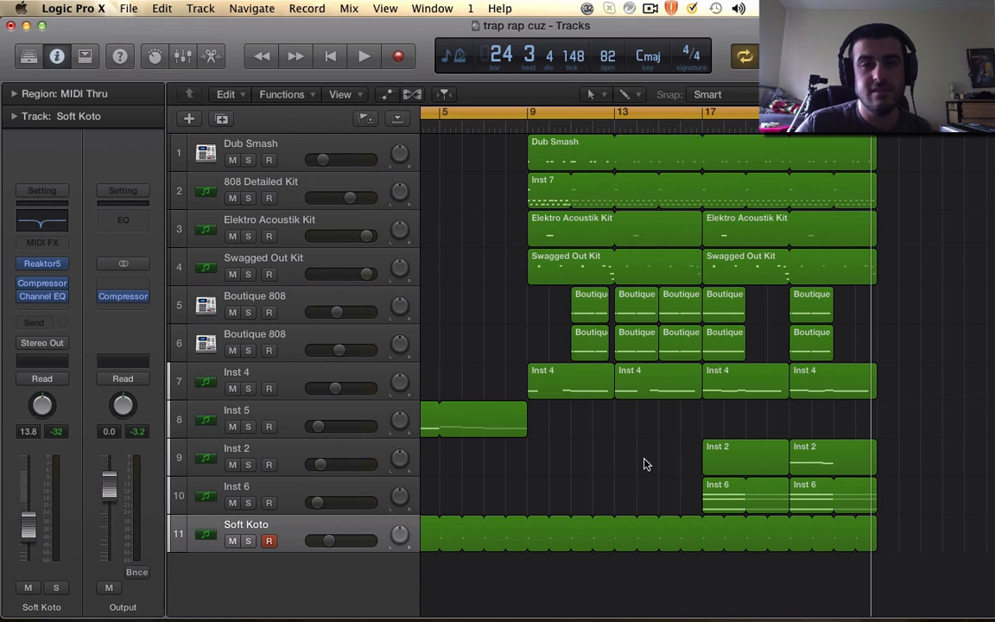
scroll(643, 467, "left", 1)
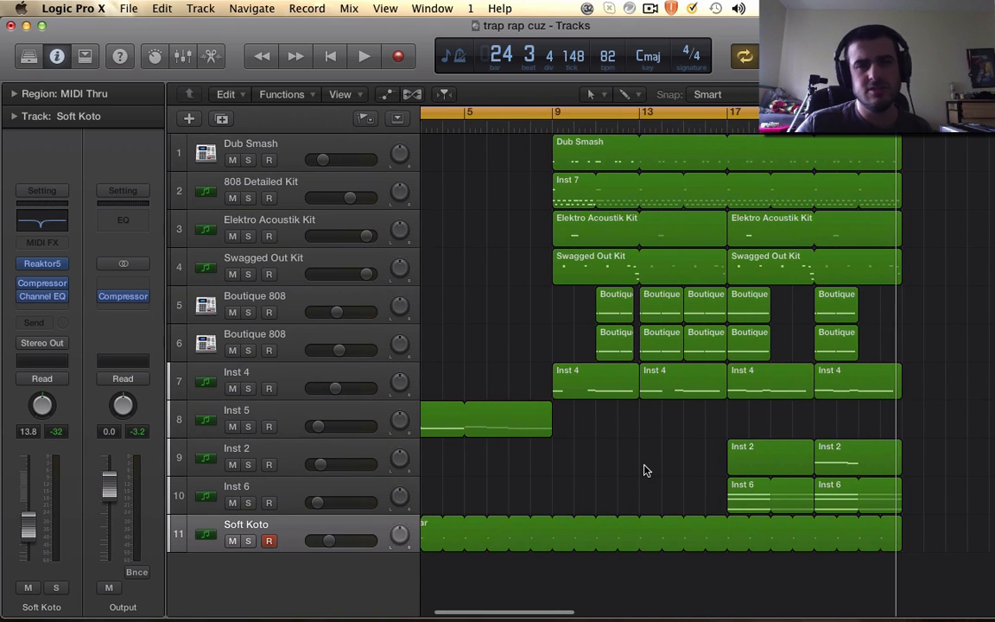
scroll(643, 470, "down", 2)
scroll(644, 470, "up", 3)
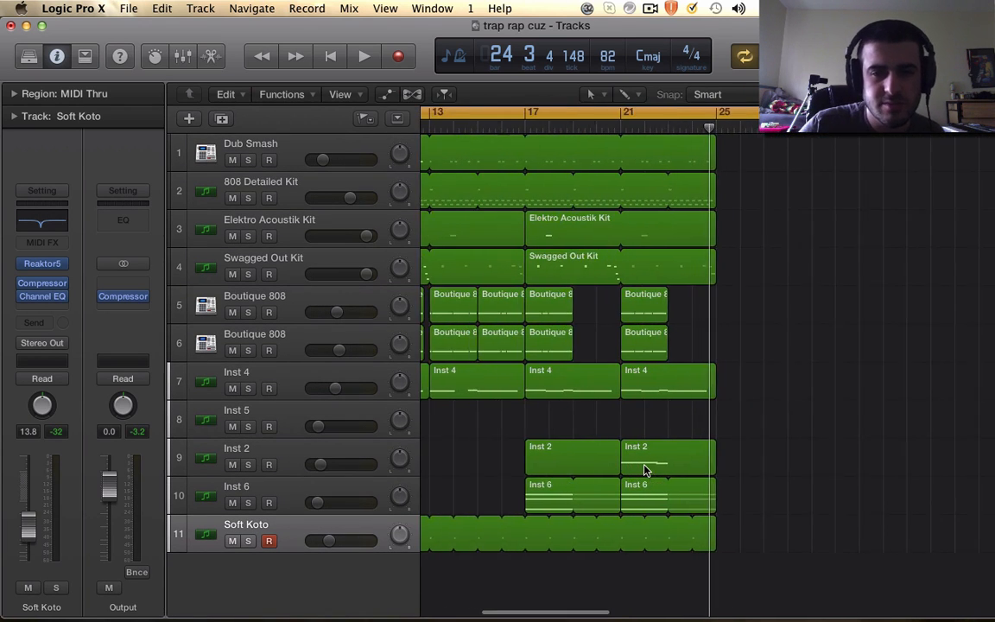
scroll(643, 469, "left", 3)
left_click_drag(584, 112, 744, 213)
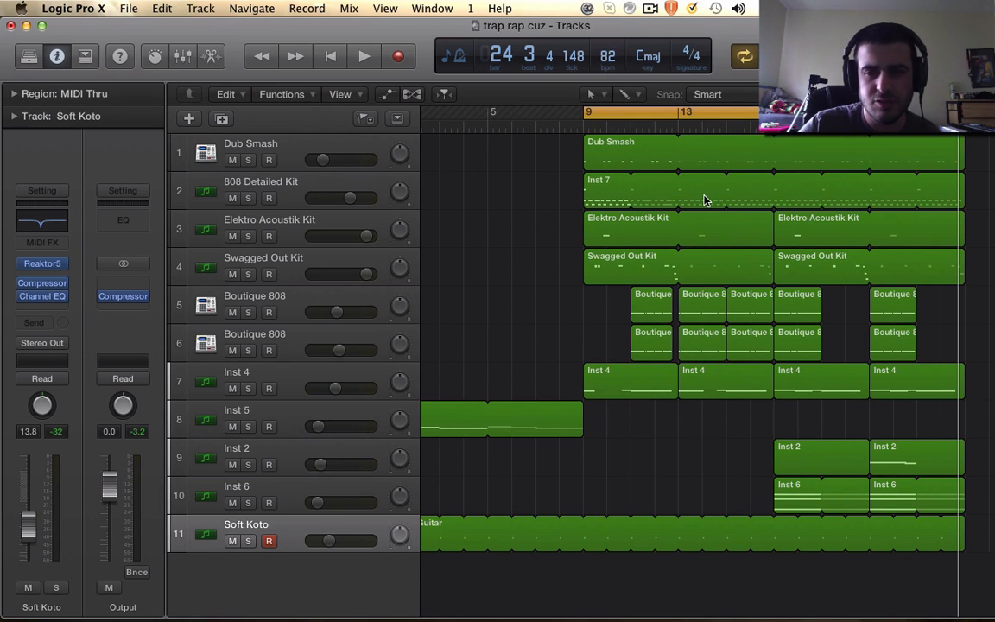
Turn off the cycle range and return the playhead to bar 1
scroll(704, 201, "right", 3)
left_click(701, 114)
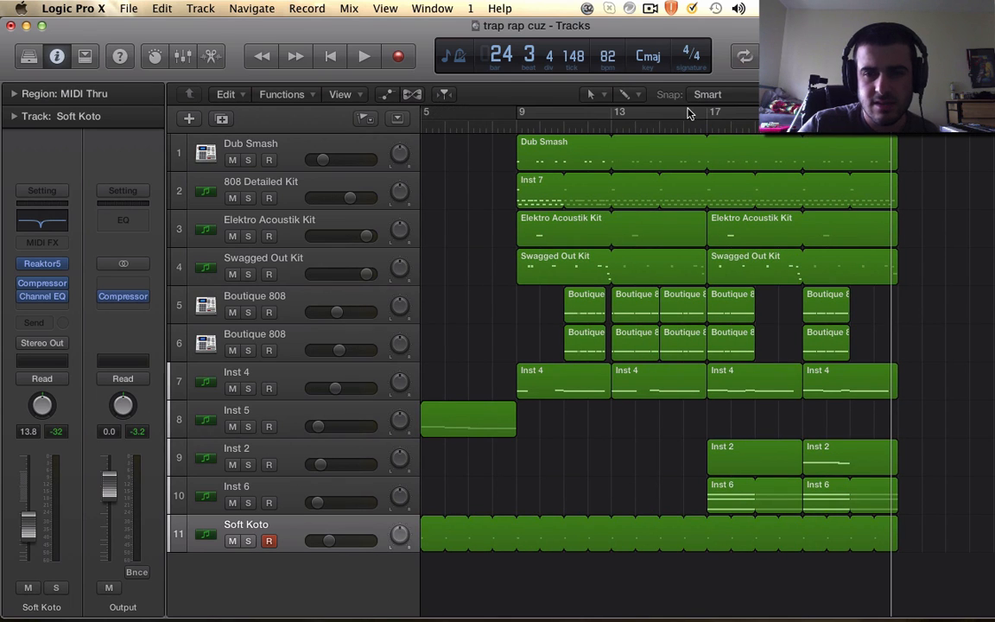
scroll(840, 148, "left", 4)
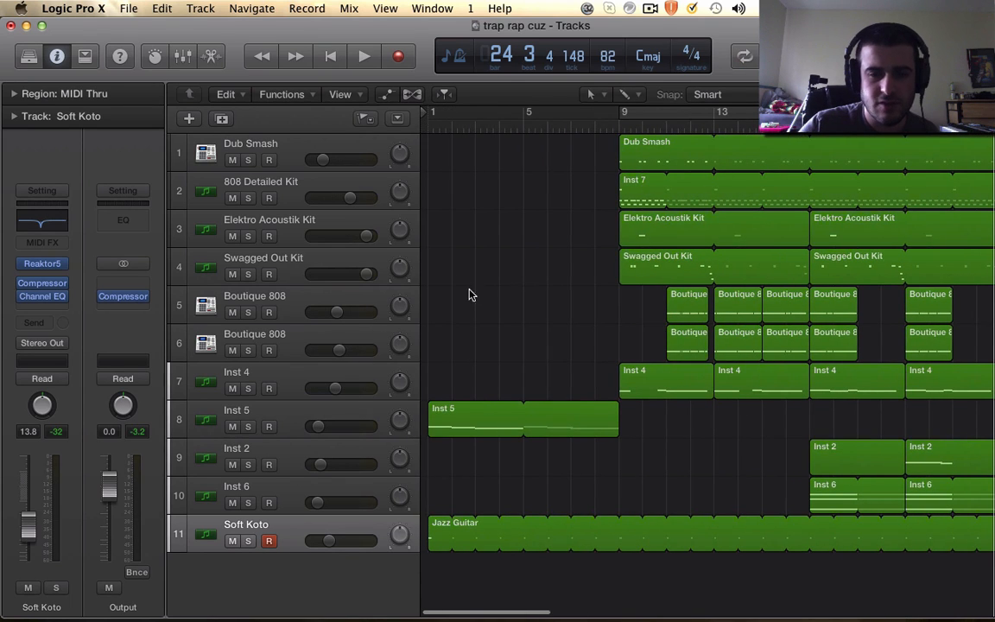
left_click(324, 57)
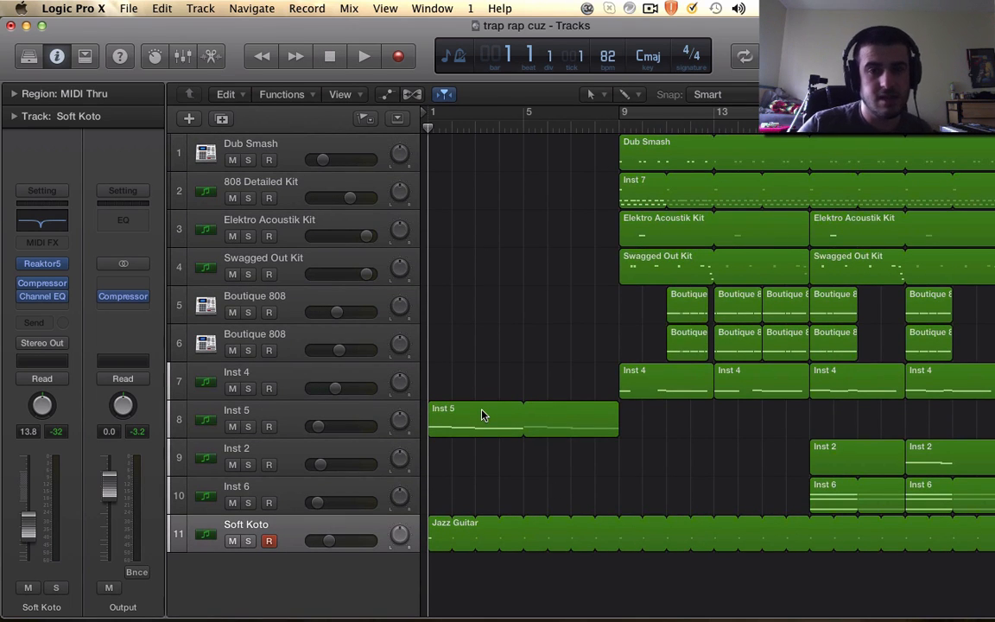
scroll(482, 414, "down", 4)
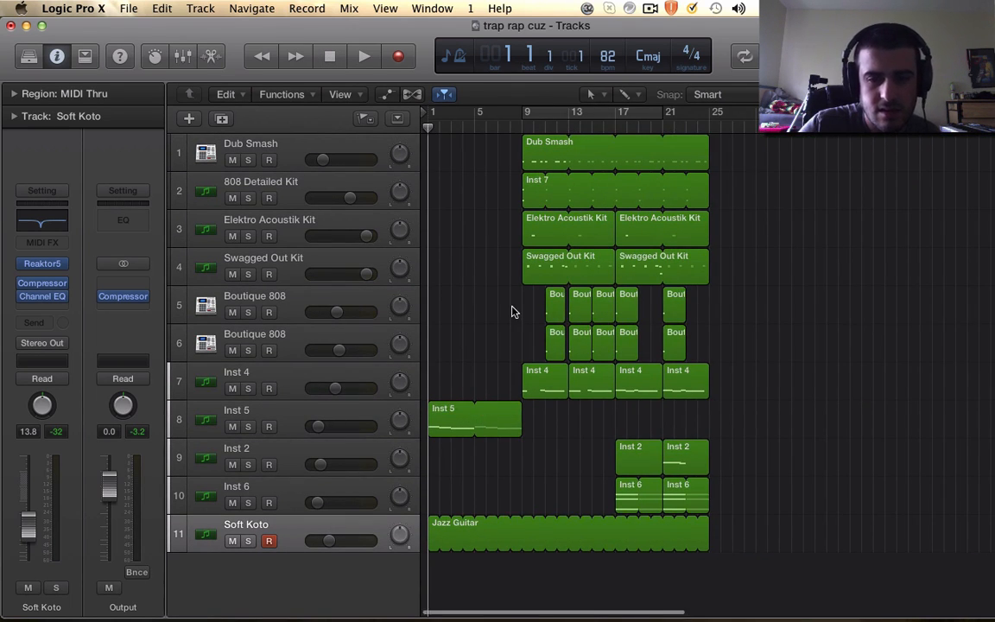
scroll(512, 311, "up", 1)
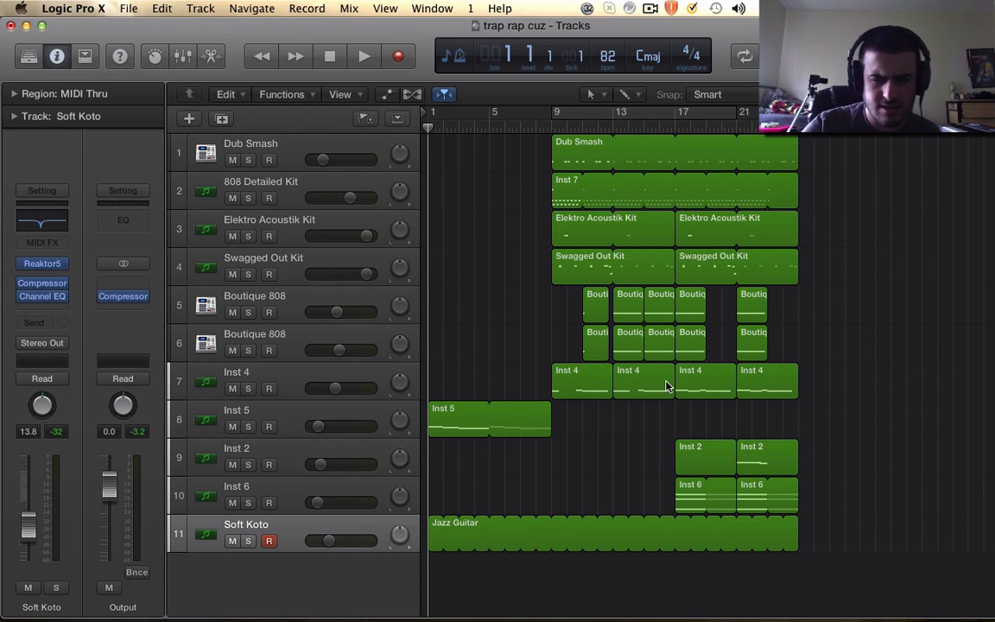
Turn on the cycle range from bar 9 to bar 21, solo the Dub Smash track and audition it
left_click(556, 113)
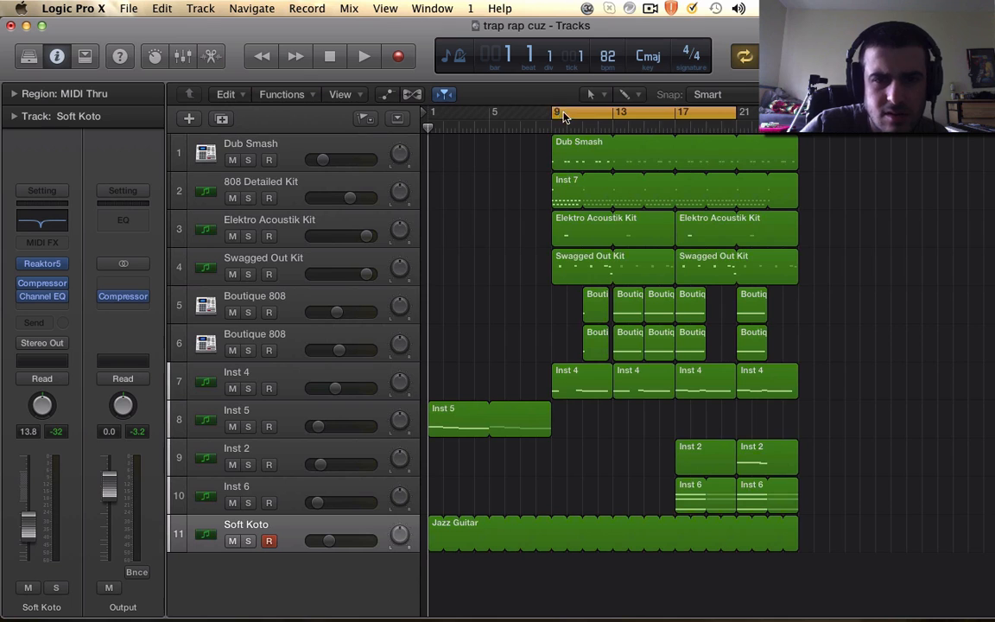
left_click(231, 150)
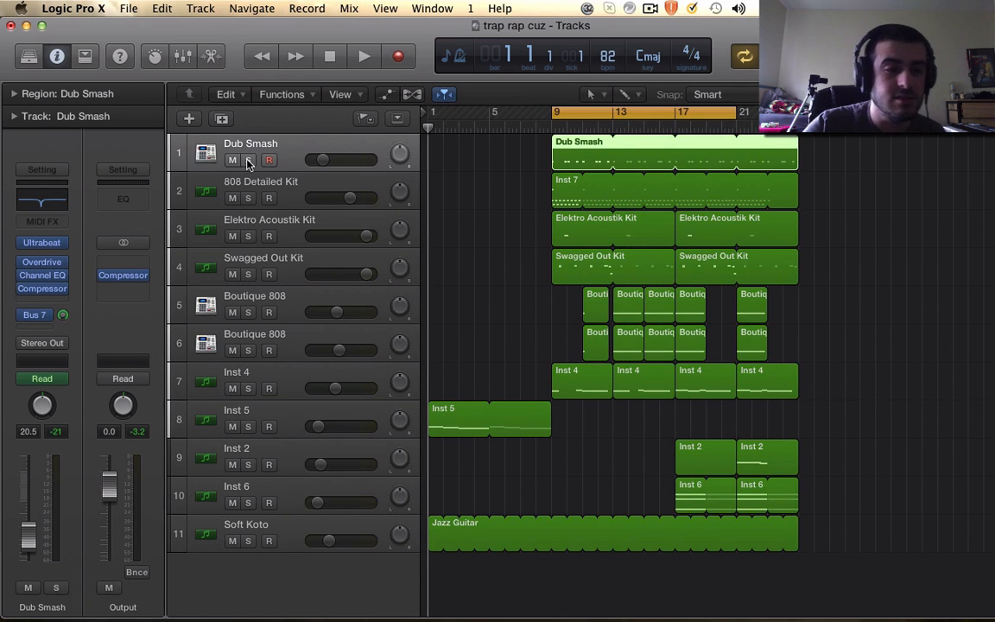
left_click(248, 160)
key("super+Right")
key("super+Right")
key("super+Right")
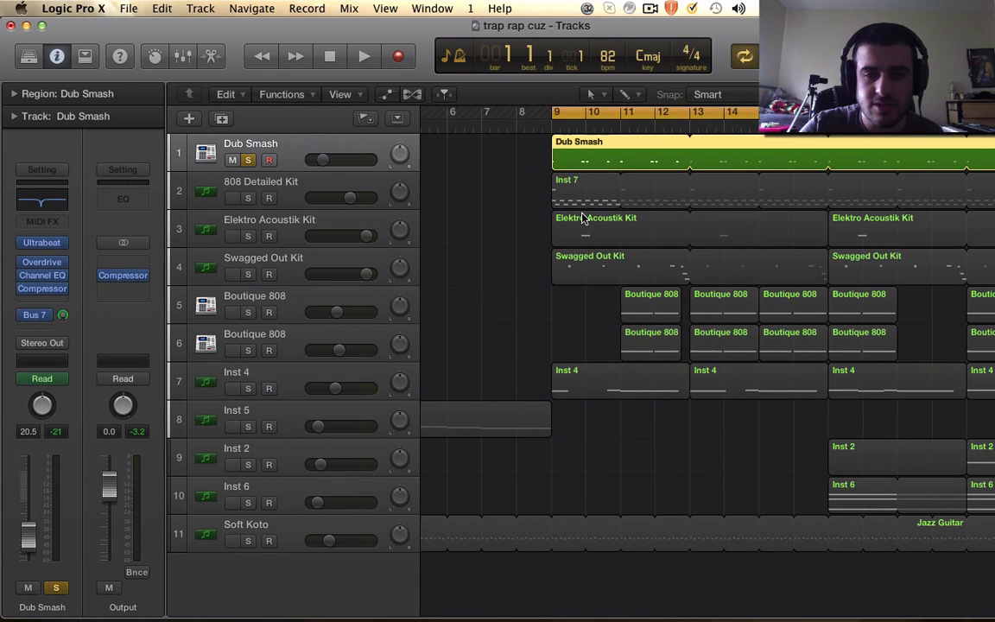
scroll(583, 217, "right", 2)
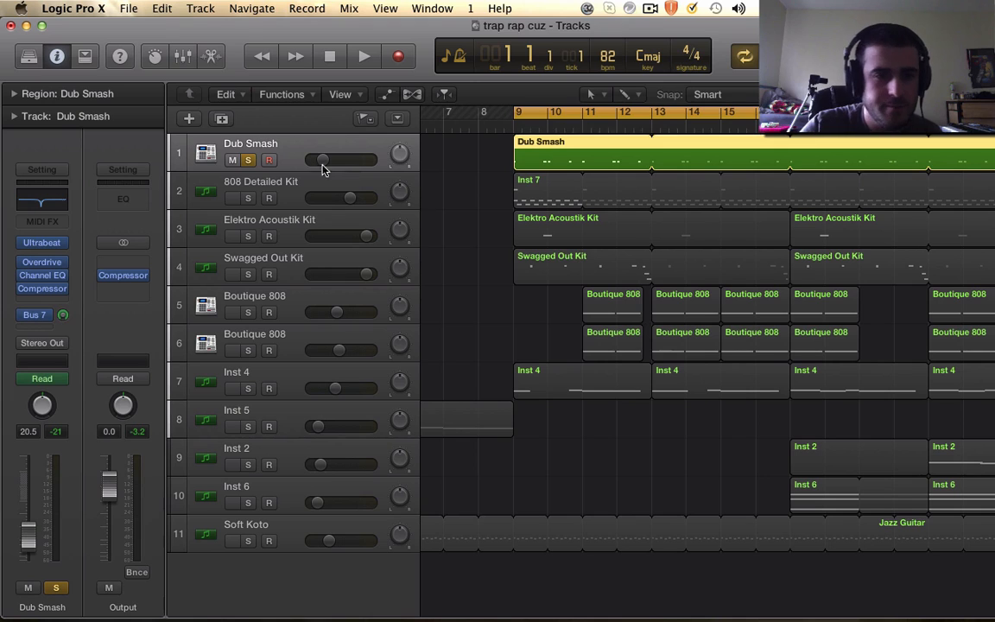
key("space")
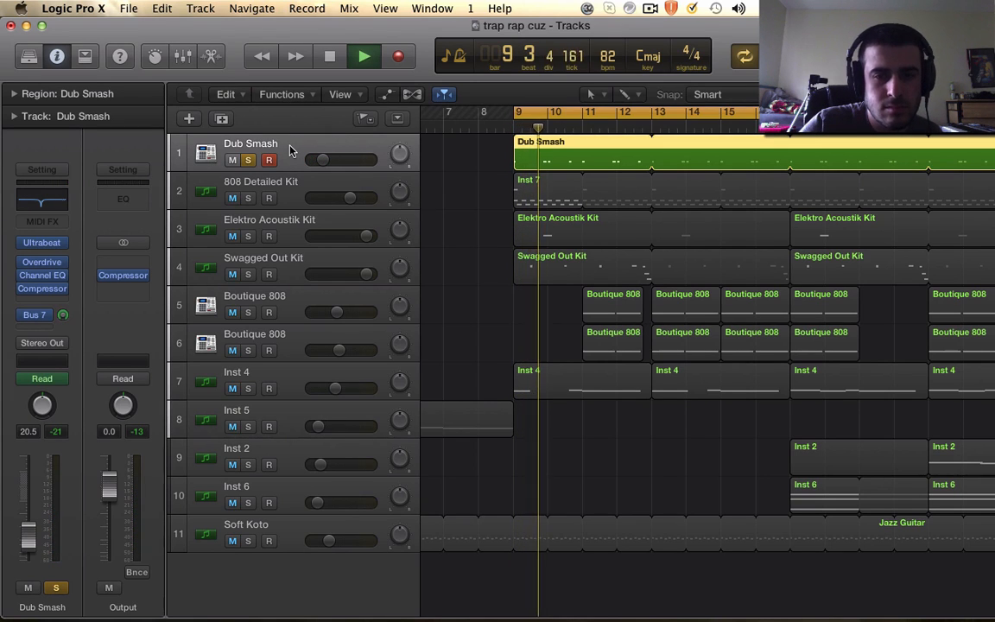
key("space")
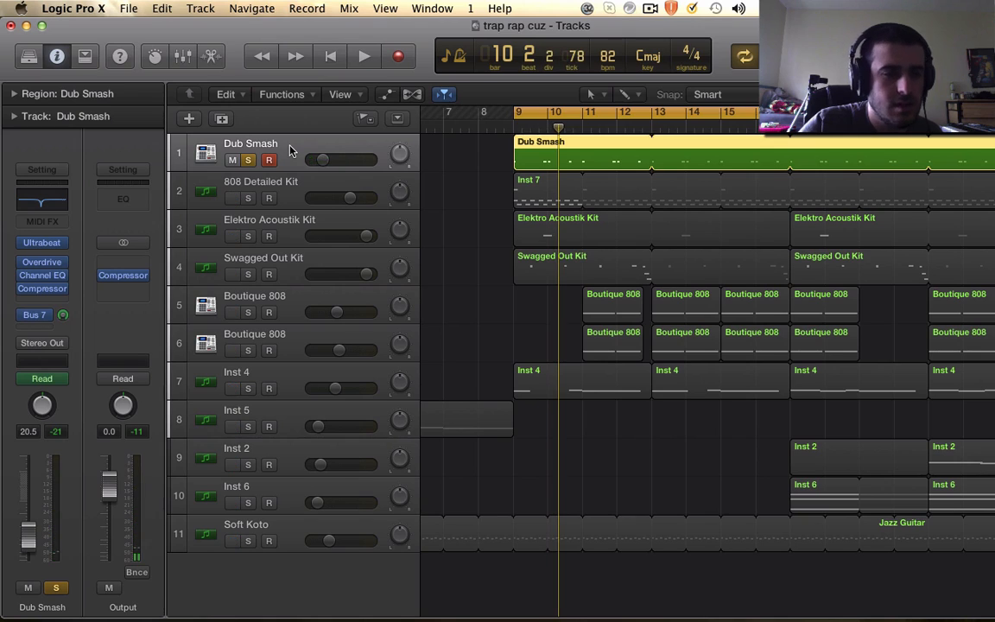
Inspect the Ultrabeat instrument and the Overdrive settings on the Dub Smash track, closing each plug-in window
mouse_move(38, 318)
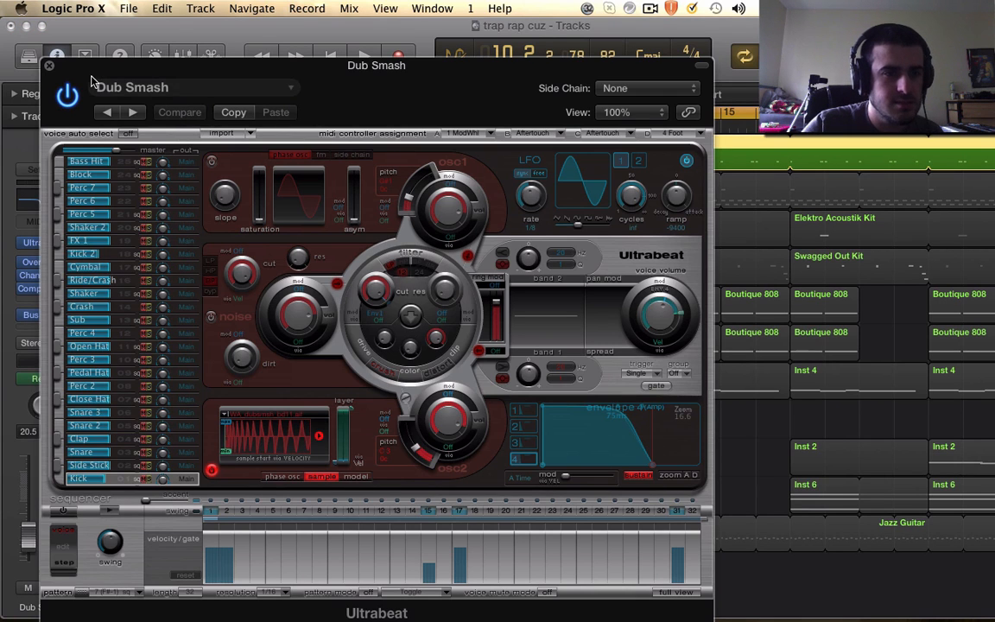
left_click(48, 66)
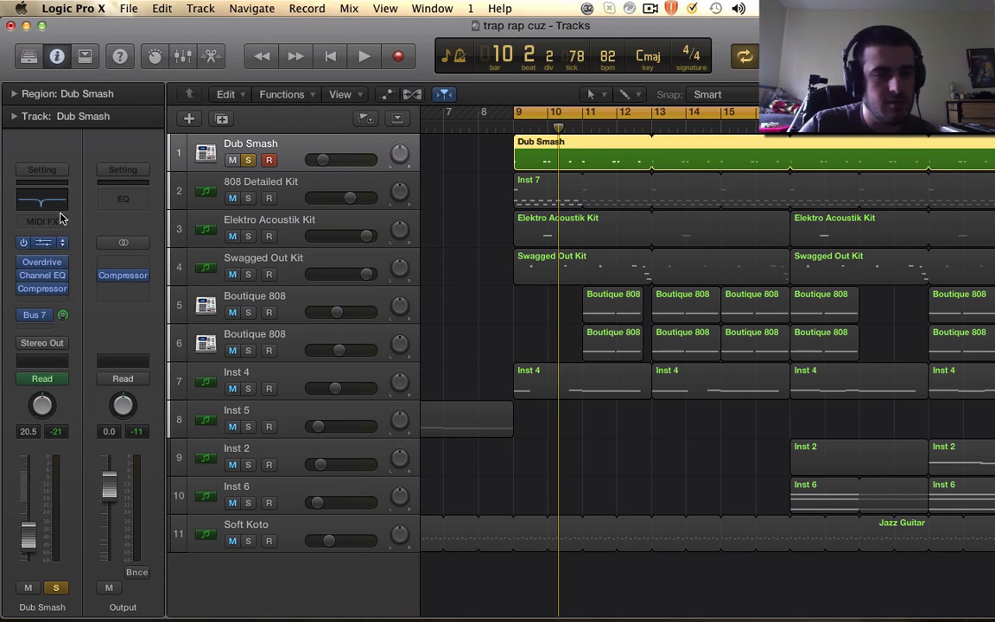
left_click(48, 265)
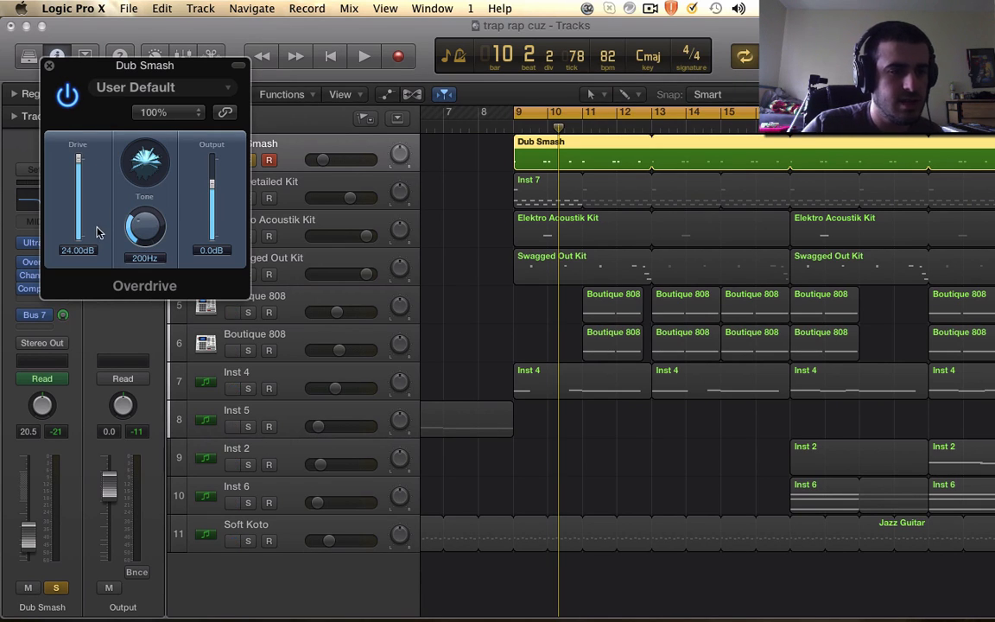
left_click(49, 67)
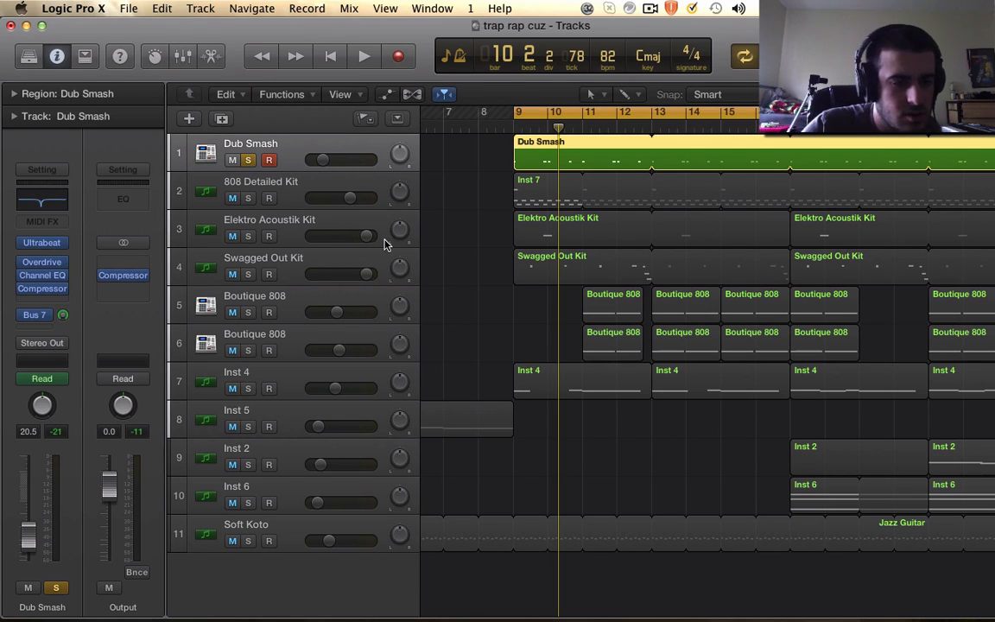
Solo the Swagged Out Kit track together with Dub Smash and open its first region in the Piano Roll
left_click(248, 161)
left_click(248, 161)
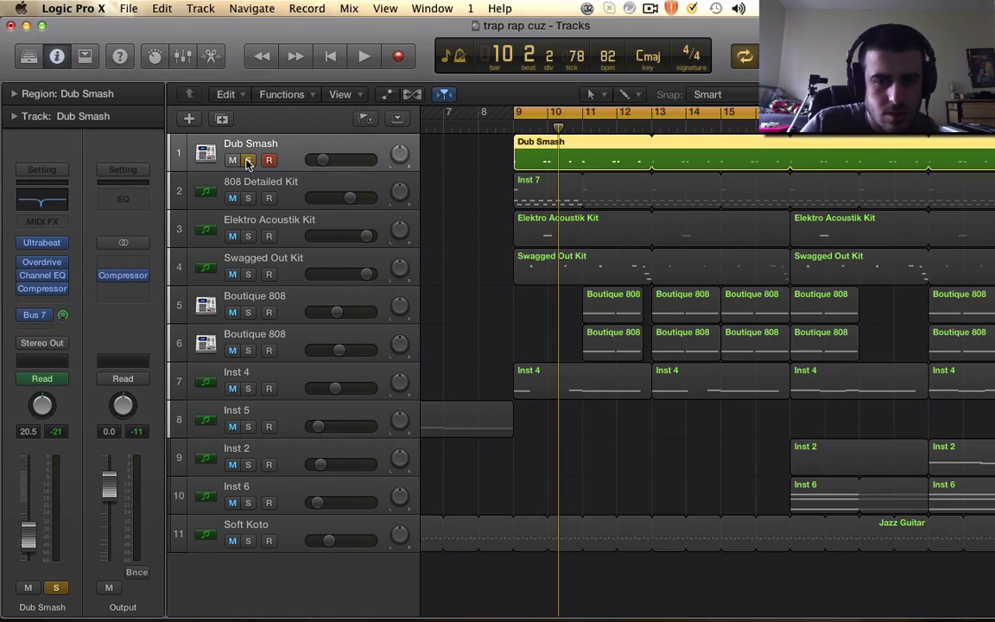
key("super+Right")
key("super+Right")
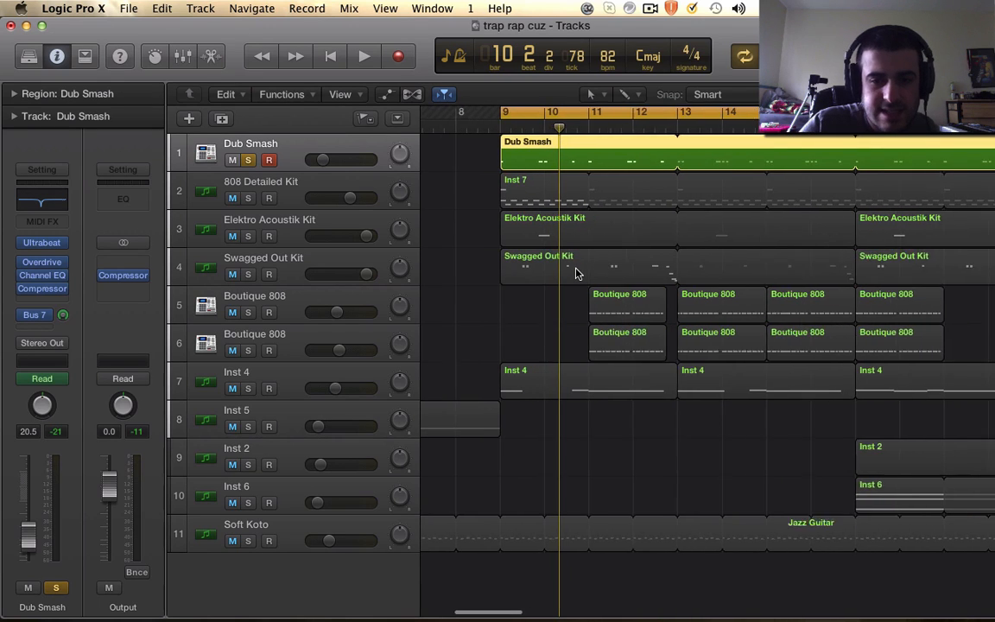
left_click(247, 275)
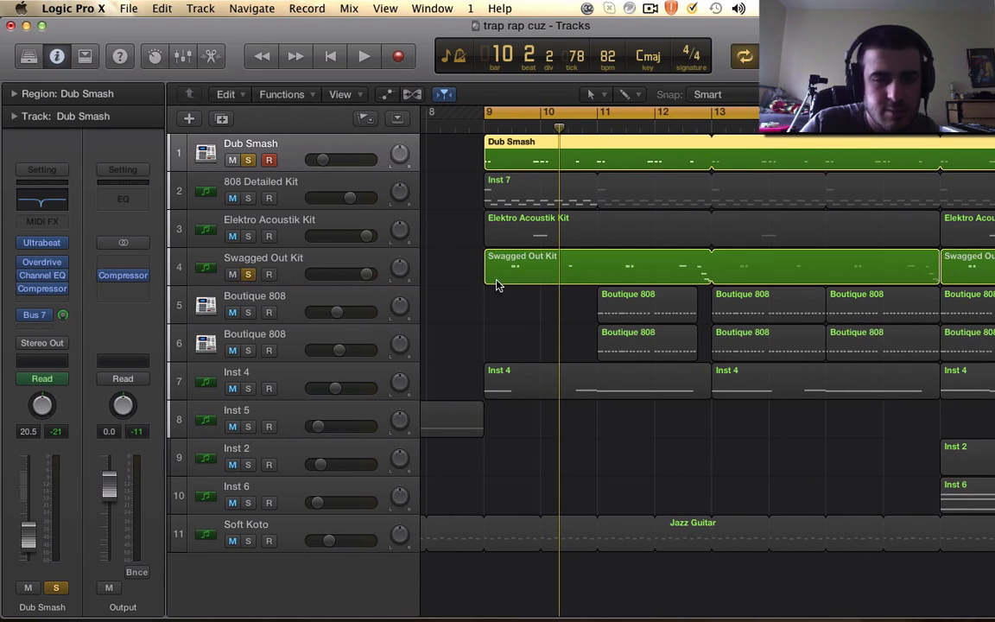
double_click(595, 274)
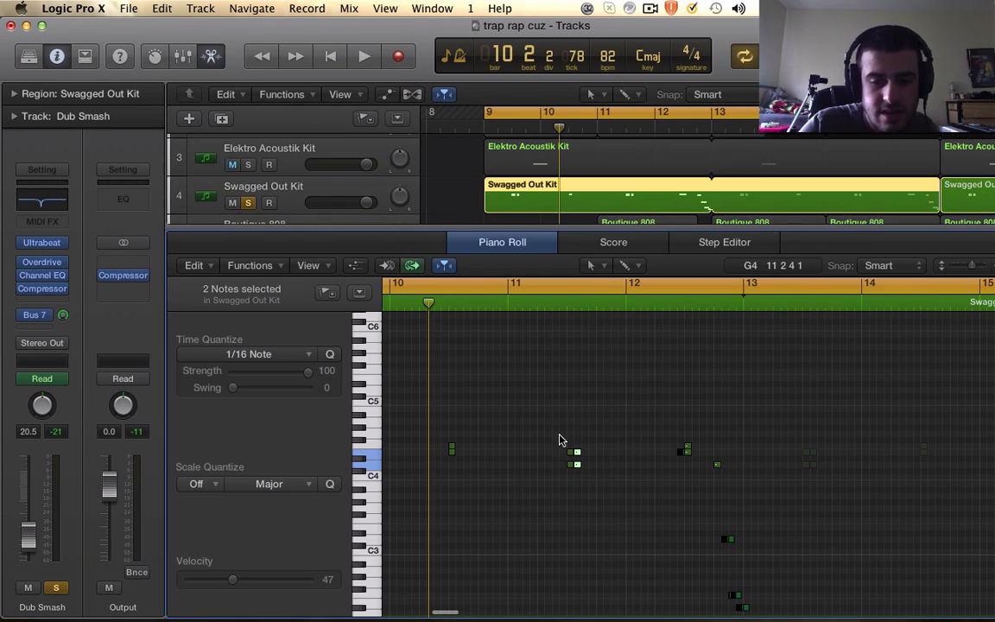
scroll(560, 440, "down", 3)
key("super+Right")
key("super+Right")
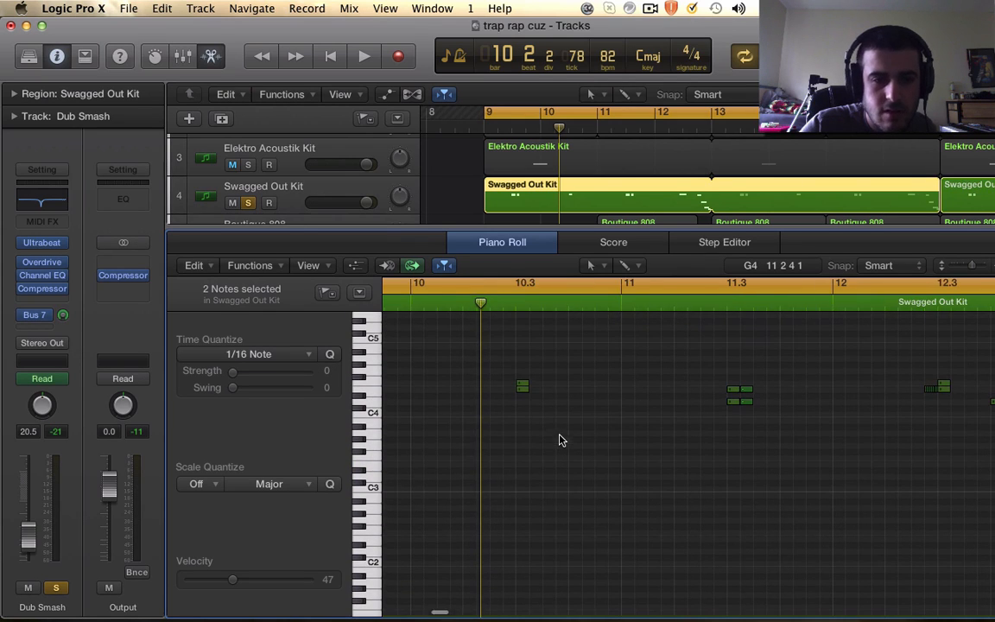
Examine the Battery instrument on the Swagged Out Kit track and close its window
left_click(293, 210)
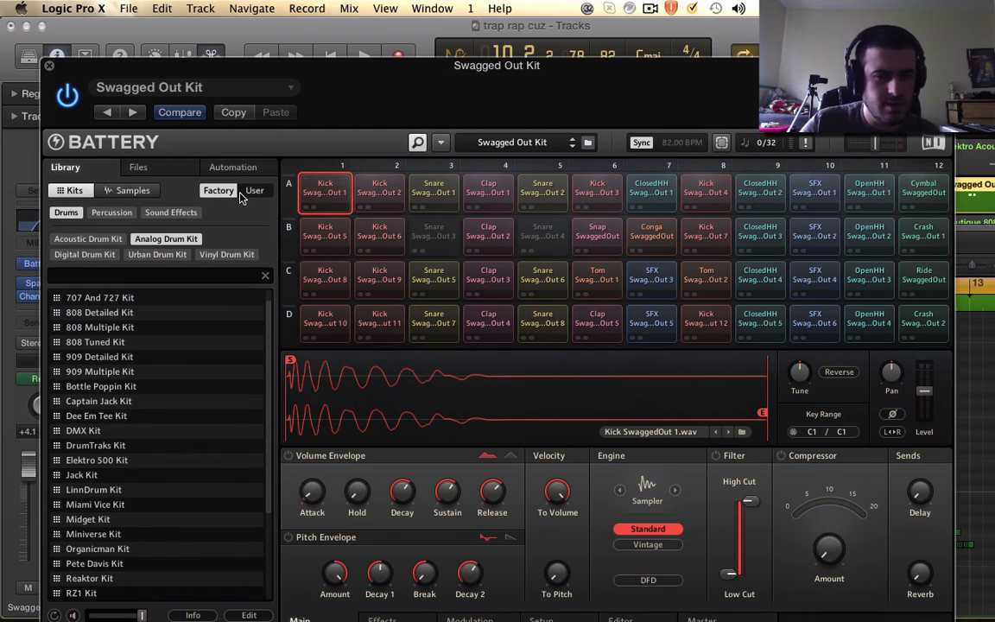
left_click(50, 65)
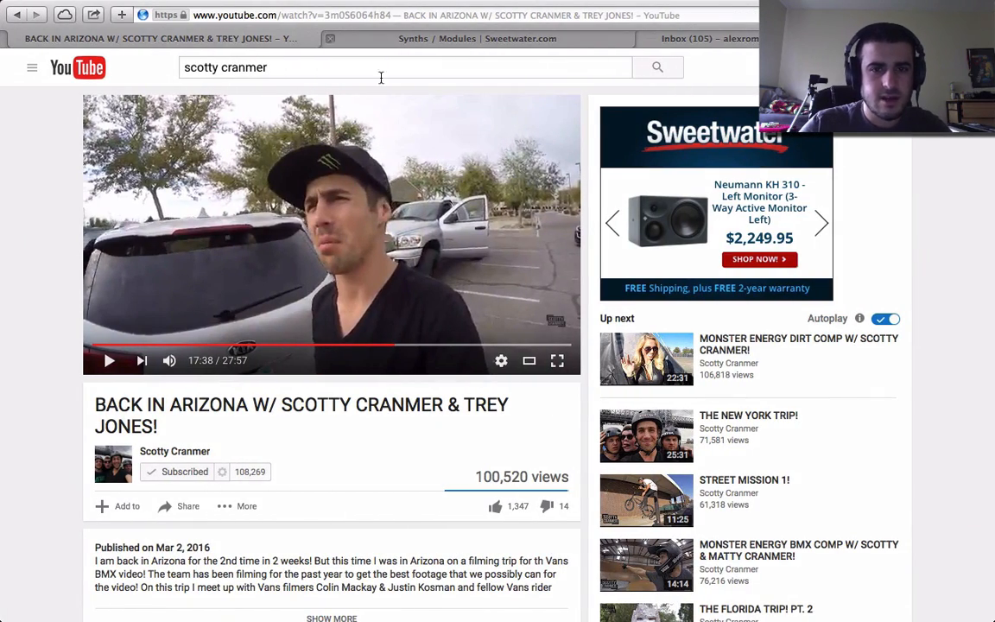
Search Google in the web browser for "battery 4" and open the Native Instruments Battery 4 product page
left_click(402, 38)
left_click(402, 22)
type("g")
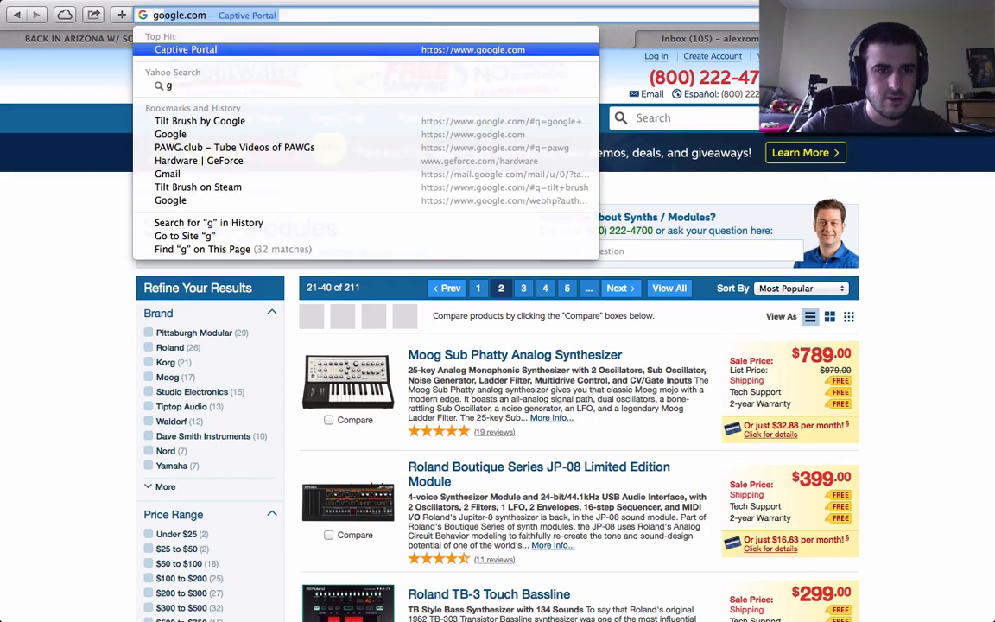
key("Return")
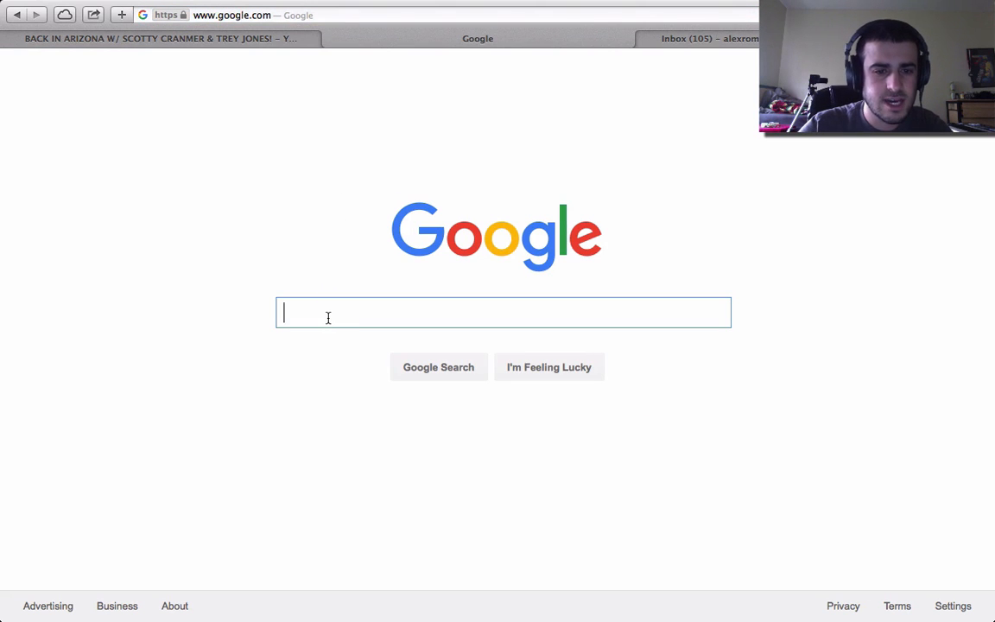
type("batter")
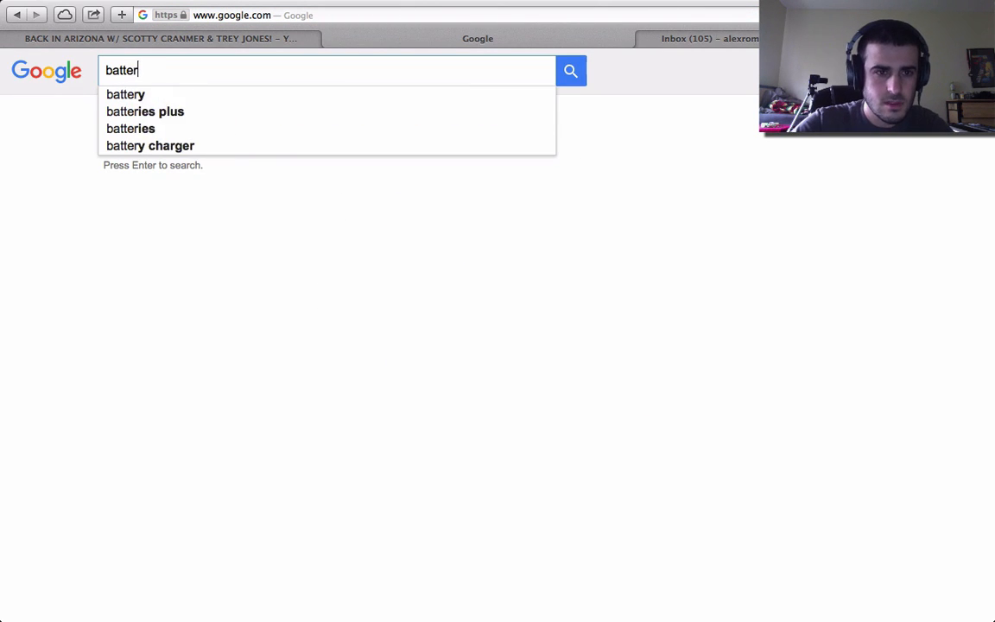
type("y 4")
key("Return")
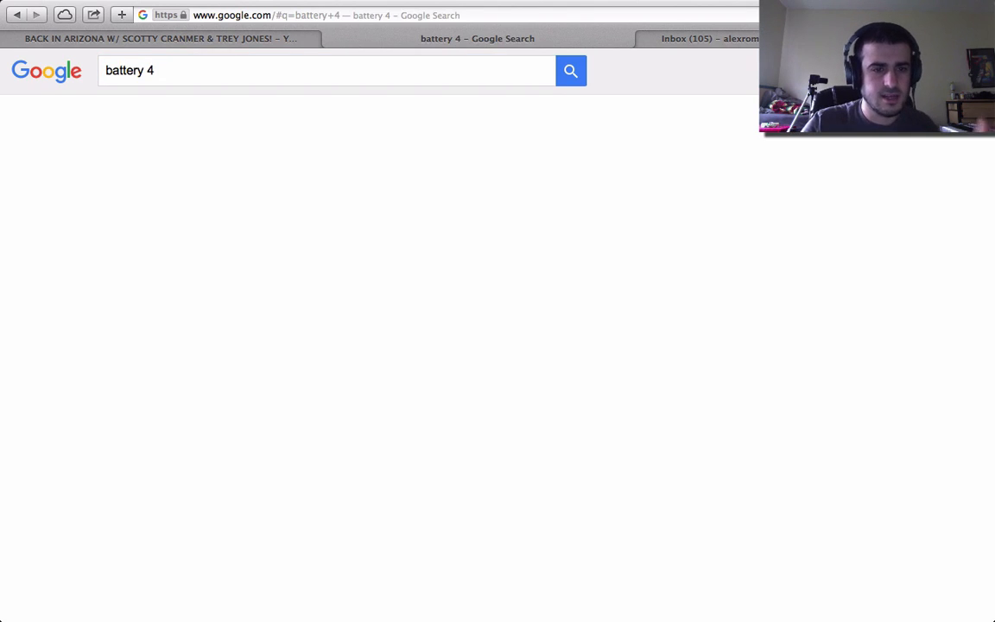
left_click(294, 191)
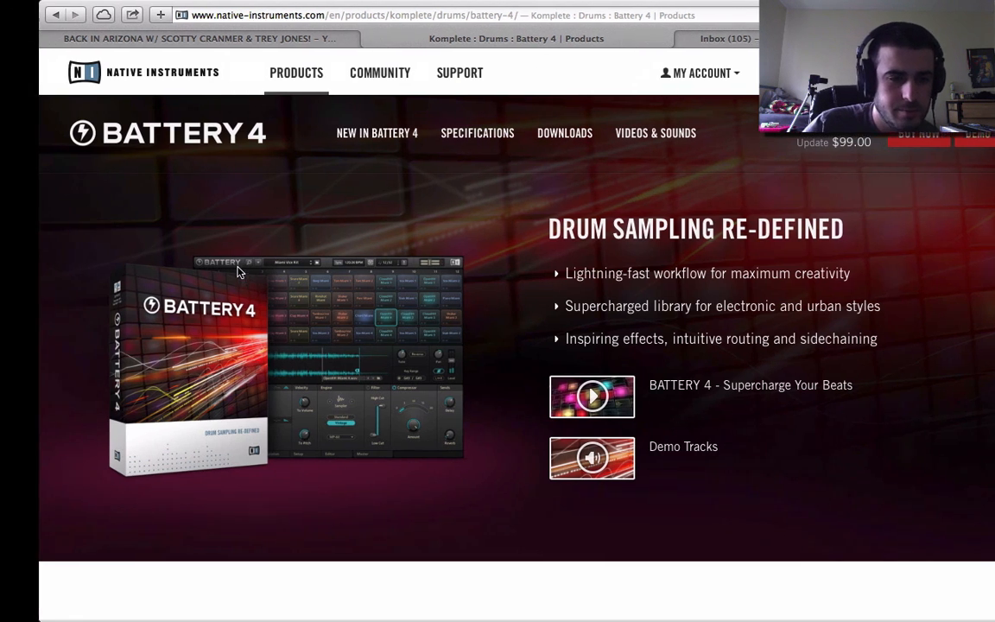
Switch back to Logic Pro X, audition the Snare 6 cell in Battery, browse the analog drum kits and close the plug-in window
key("ctrl+Left")
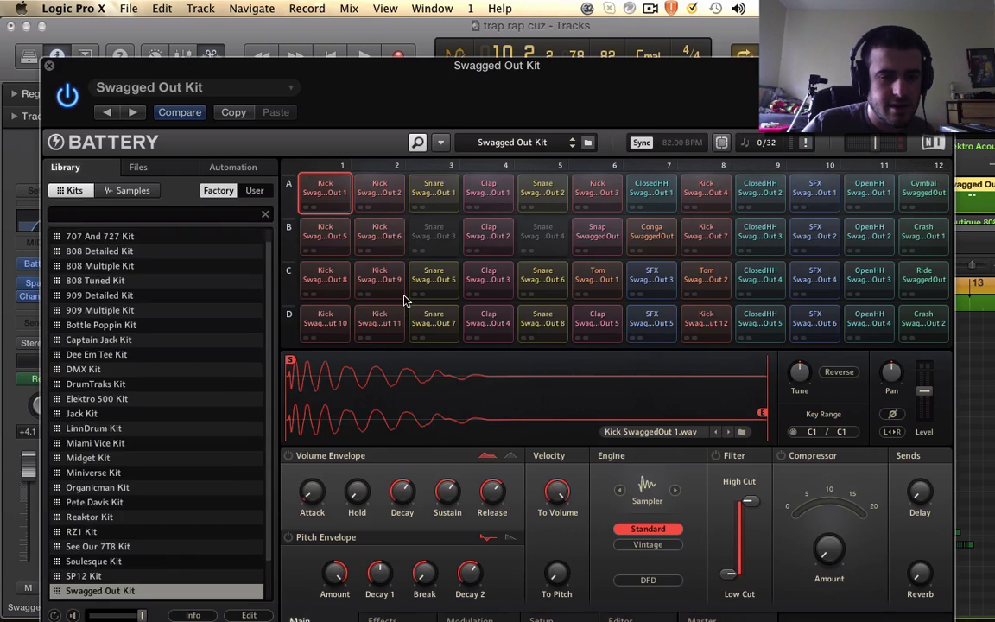
left_click(543, 286)
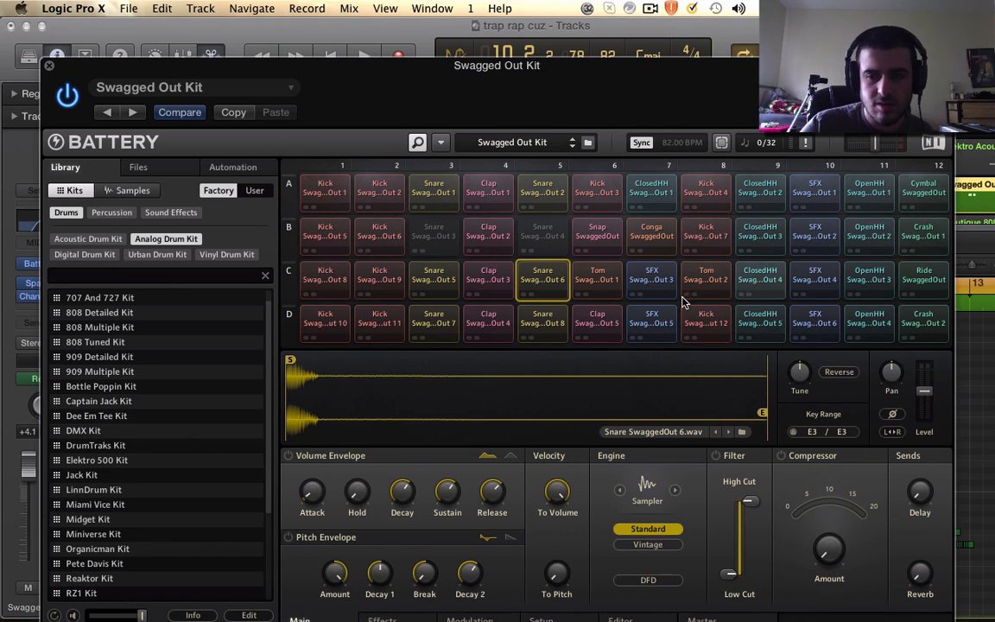
scroll(99, 484, "down", 3)
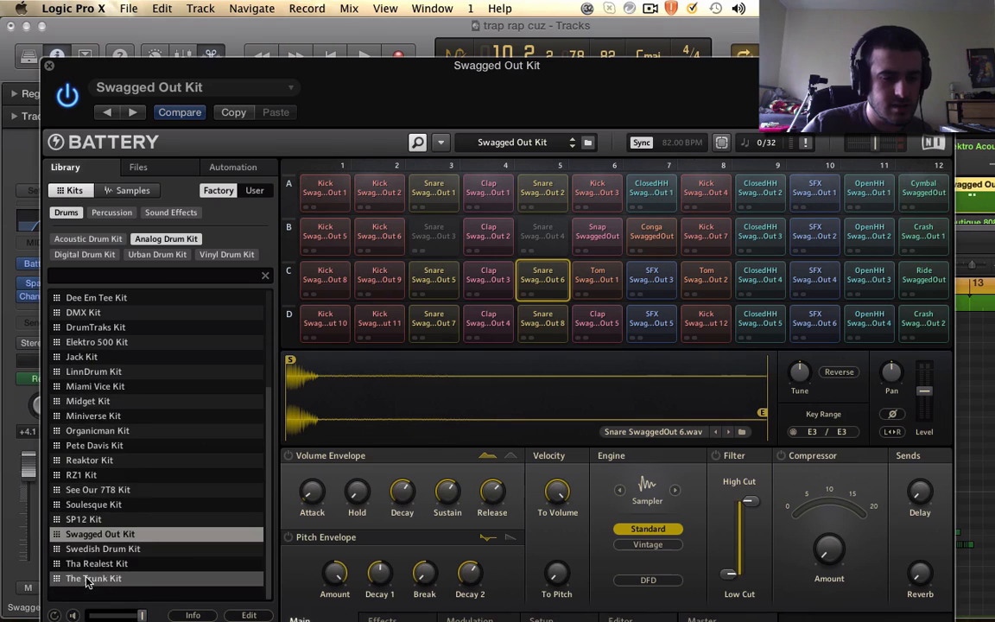
scroll(93, 403, "up", 3)
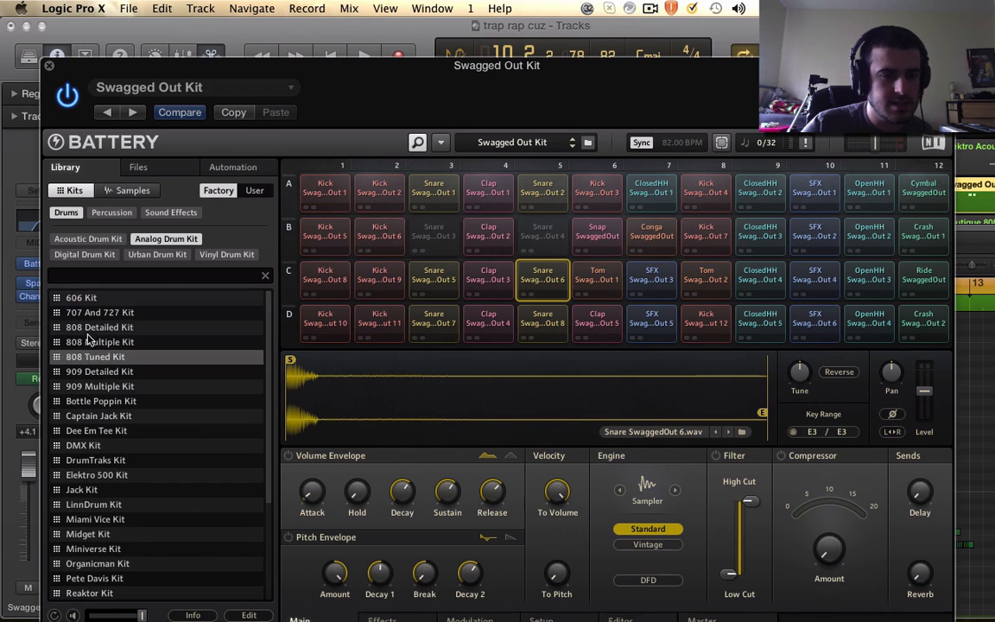
left_click(47, 67)
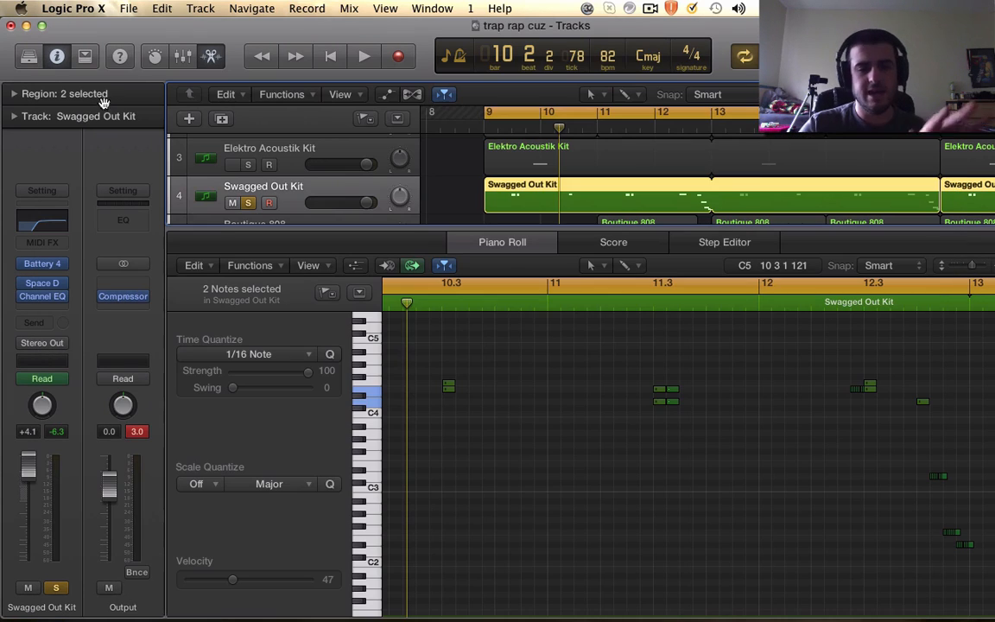
Play back the start of the Swagged Out Kit pattern in the Piano Roll, stopping in bar 10
scroll(520, 386, "left", 2)
scroll(519, 386, "up", 1)
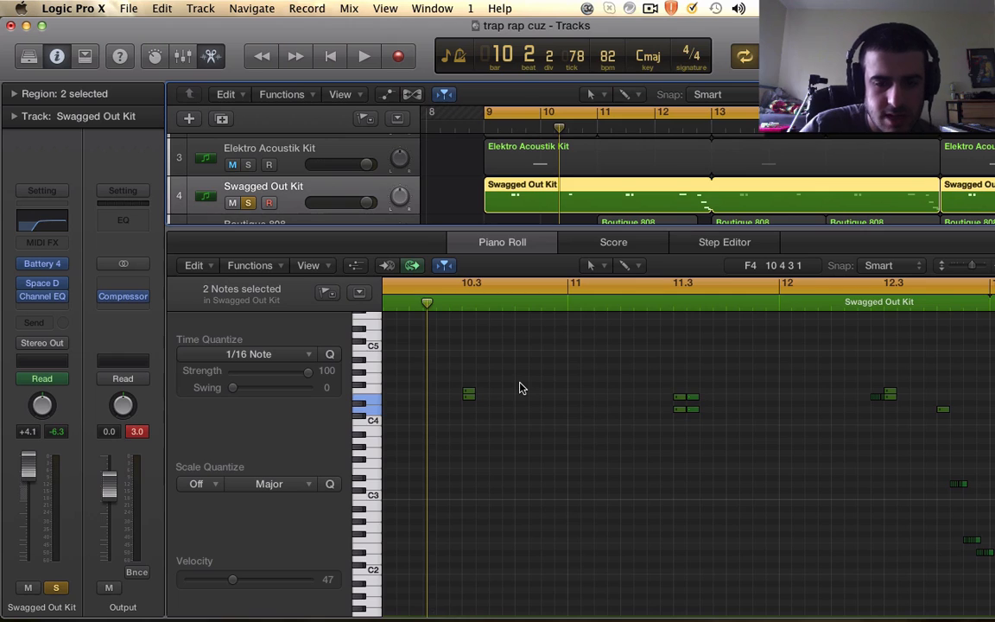
scroll(520, 387, "left", 5)
left_click(520, 386)
scroll(519, 386, "down", 5)
scroll(519, 386, "up", 1)
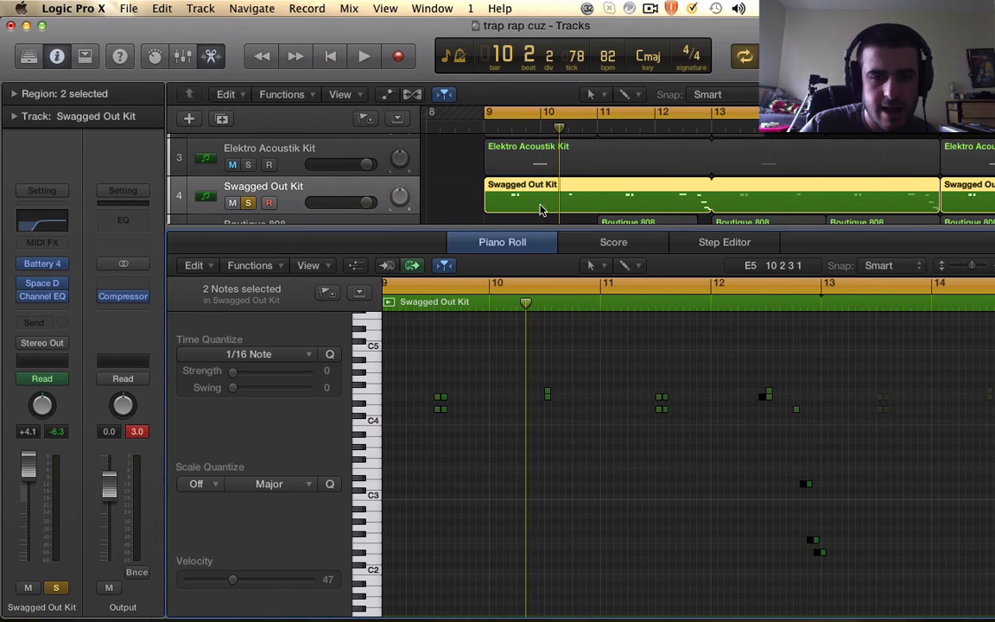
scroll(529, 388, "left", 5)
key("space")
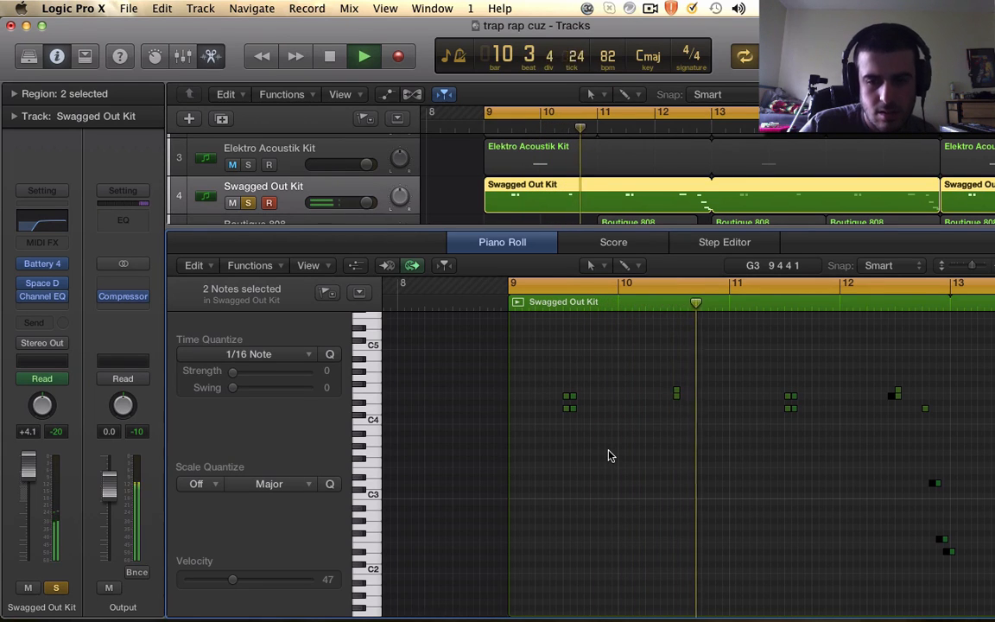
key("super+Right")
key("super+Right")
key("super+Right")
key("space")
Audition the upper and lower of the two stacked Swagged Out Kit notes at beat 10.3 one by one
left_click(548, 397)
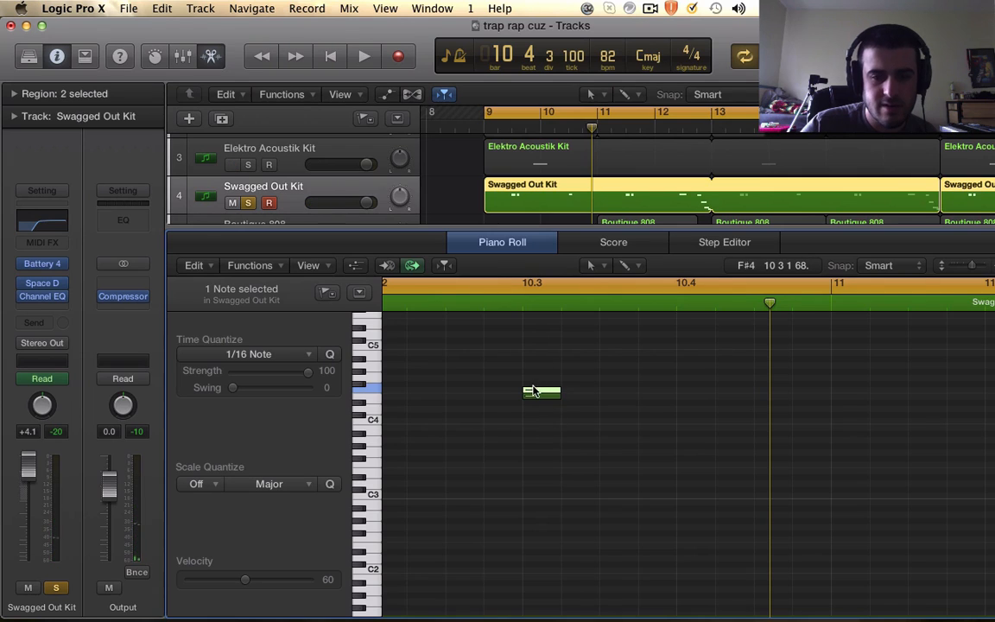
key("super+Left")
key("super+Left")
key("super+Left")
key("super+Left")
key("super+Left")
key("super+Right")
left_click(614, 397)
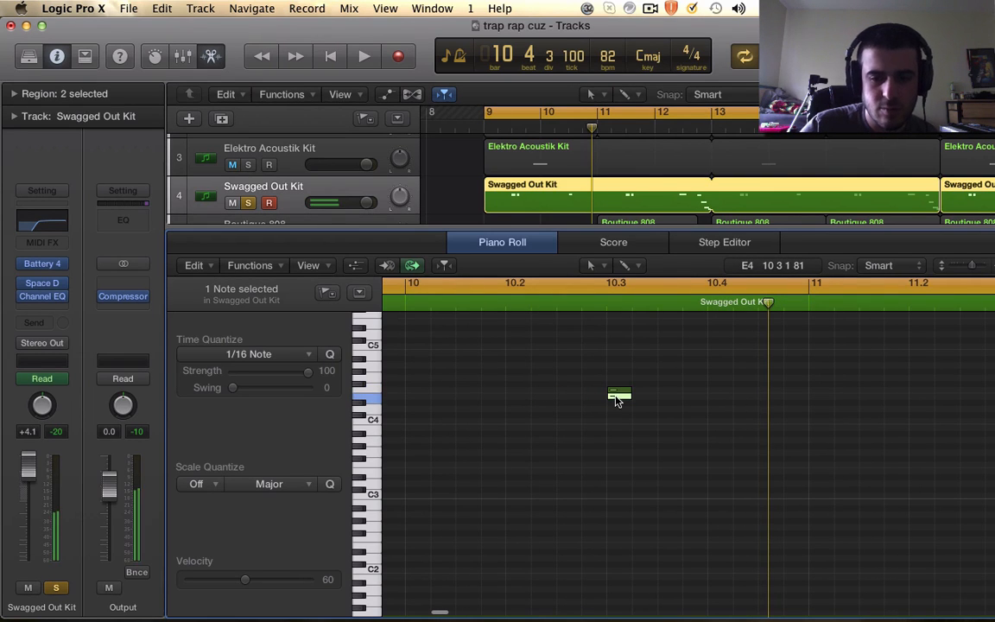
key("super+Left")
key("super+Left")
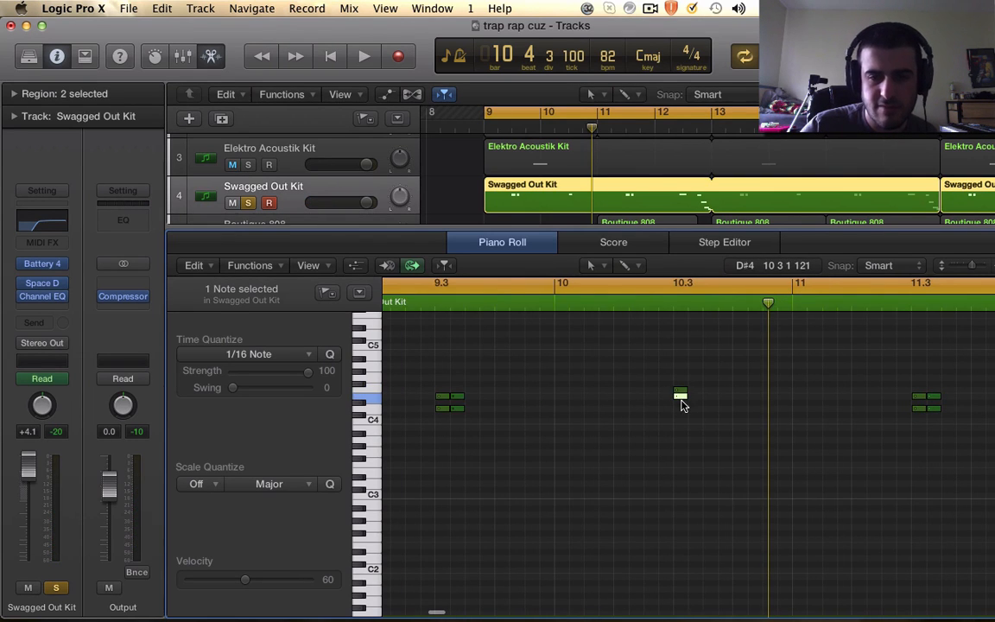
Set the cycle range from just before beat 11.3 to just after 12.4 and play it
scroll(681, 404, "right", 10)
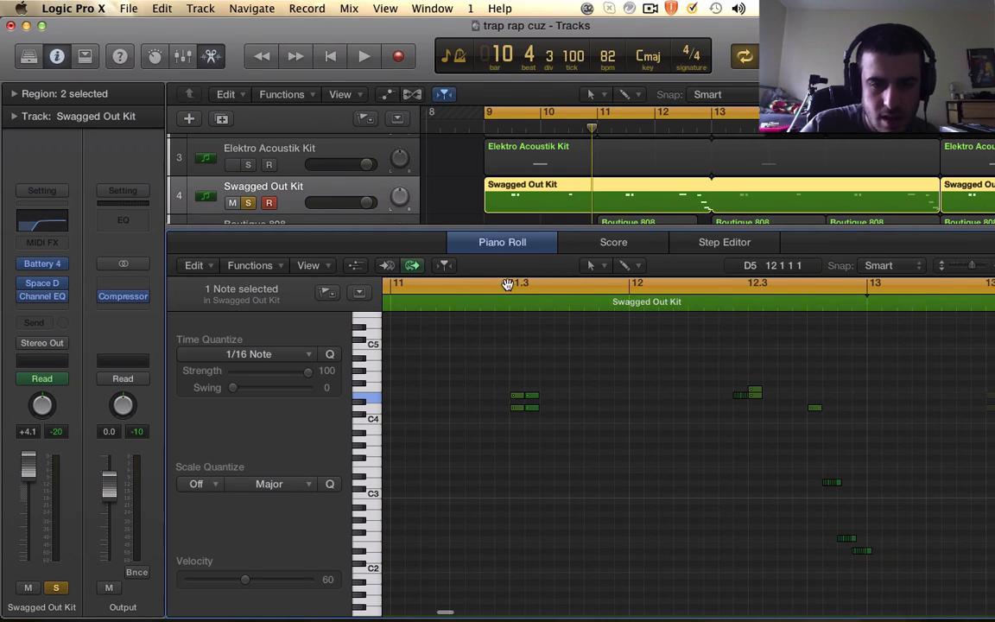
left_click_drag(508, 285, 844, 282)
key("space")
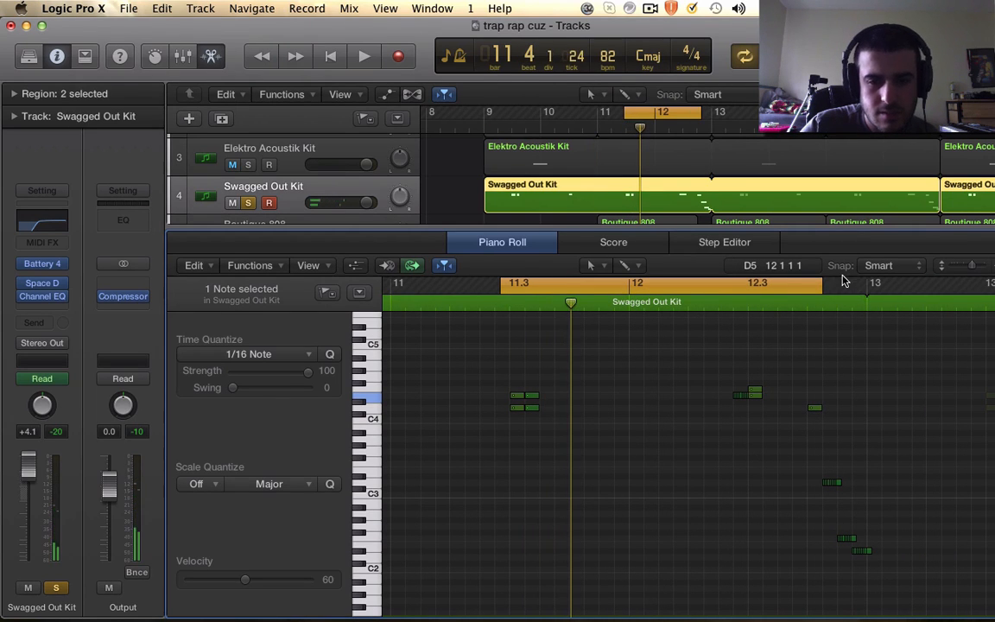
Turn the cycle off and audition the two consecutive E4 notes at beat 11.3, comparing their velocities
left_click(796, 284)
key("super+Right")
key("super+Right")
key("super+Right")
key("super+Right")
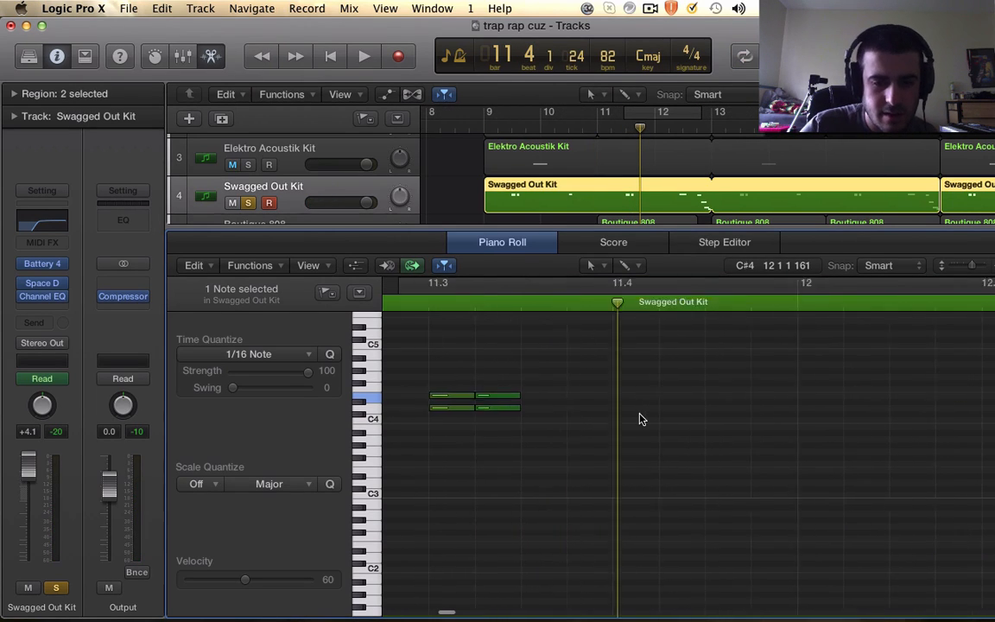
scroll(639, 419, "left", 4)
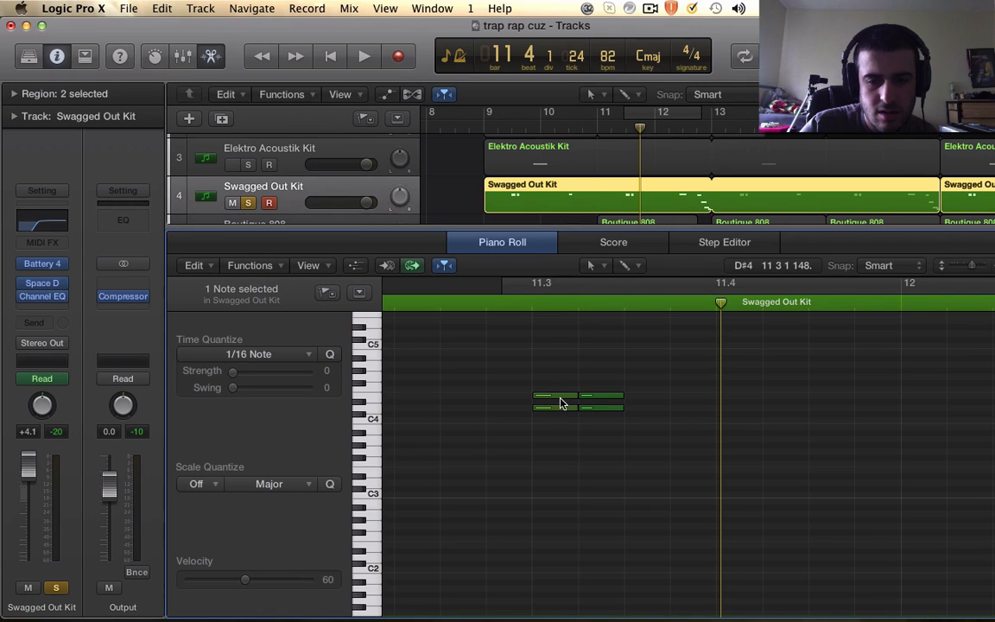
left_click(560, 397)
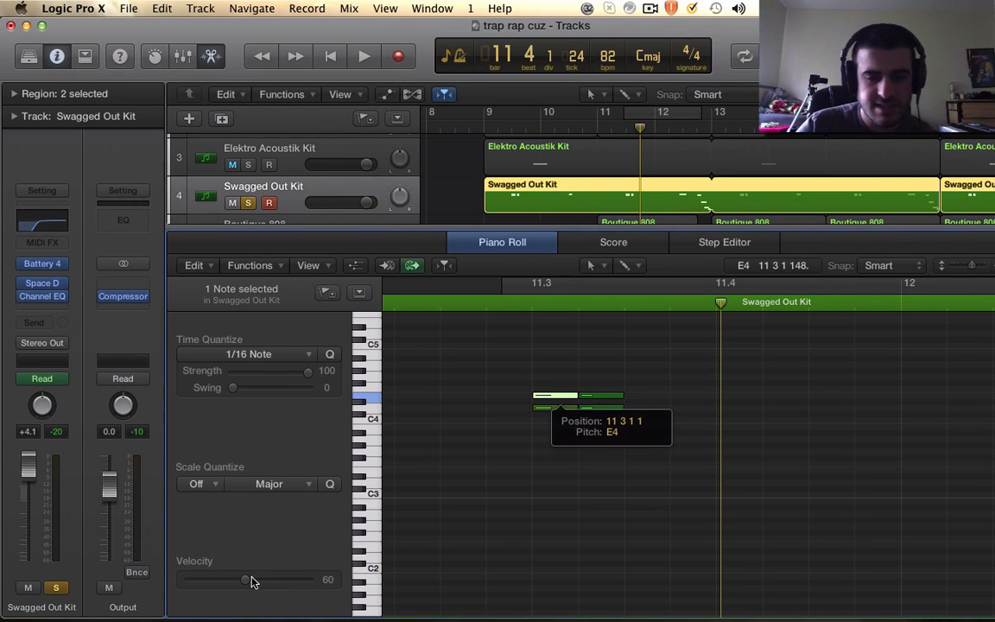
left_click(609, 397)
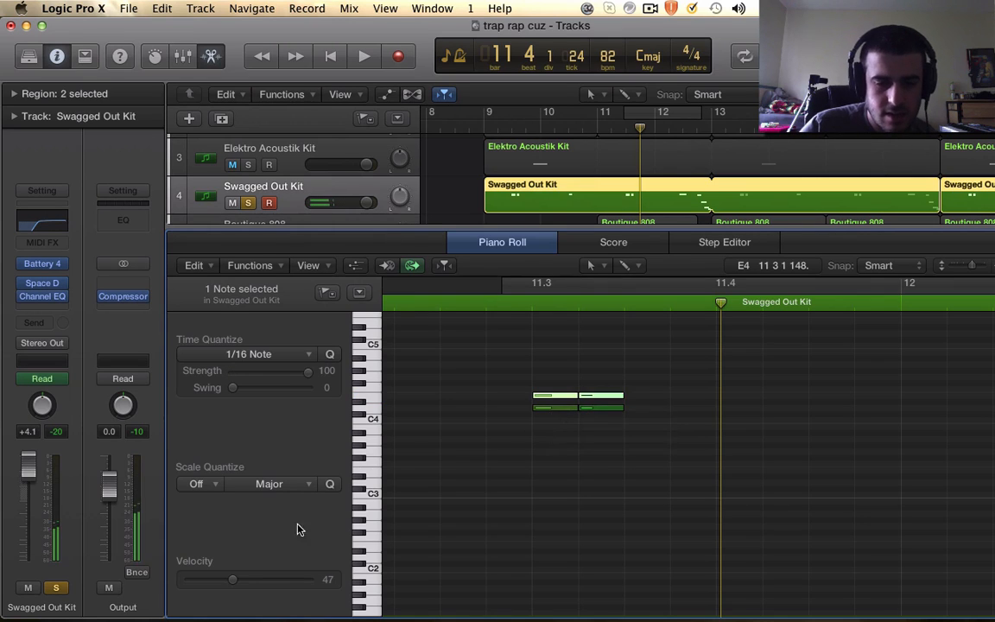
Turn the cycle back on and play the notes at beat 11.3 briefly
left_click(608, 288)
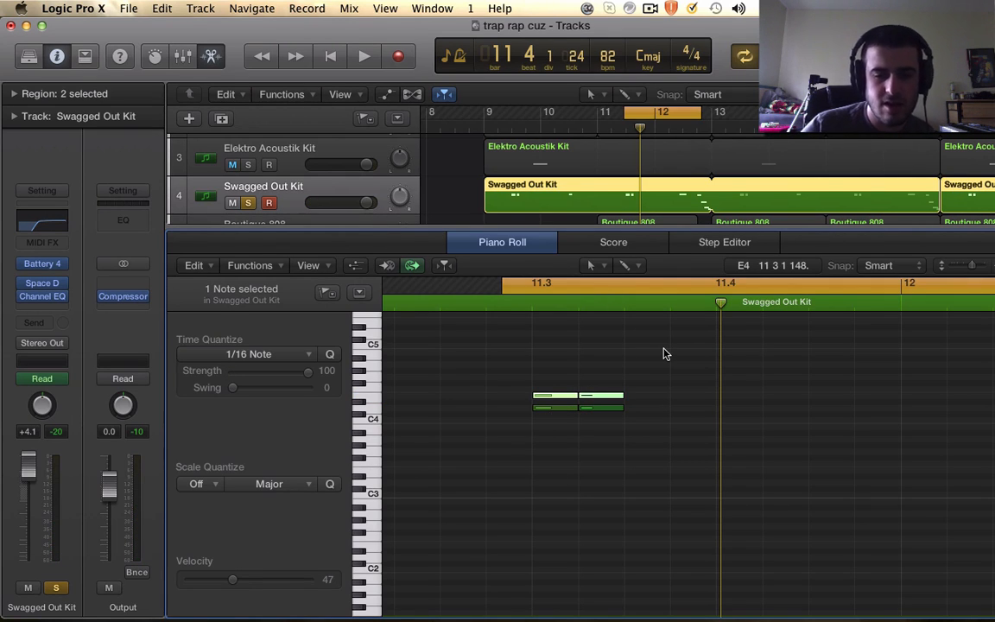
key("space")
key("space")
Move the cycle range to run from about beat 12.2 to 13.3 and play the fill leading into bar 13
scroll(672, 353, "down", 5)
scroll(673, 354, "right", 3)
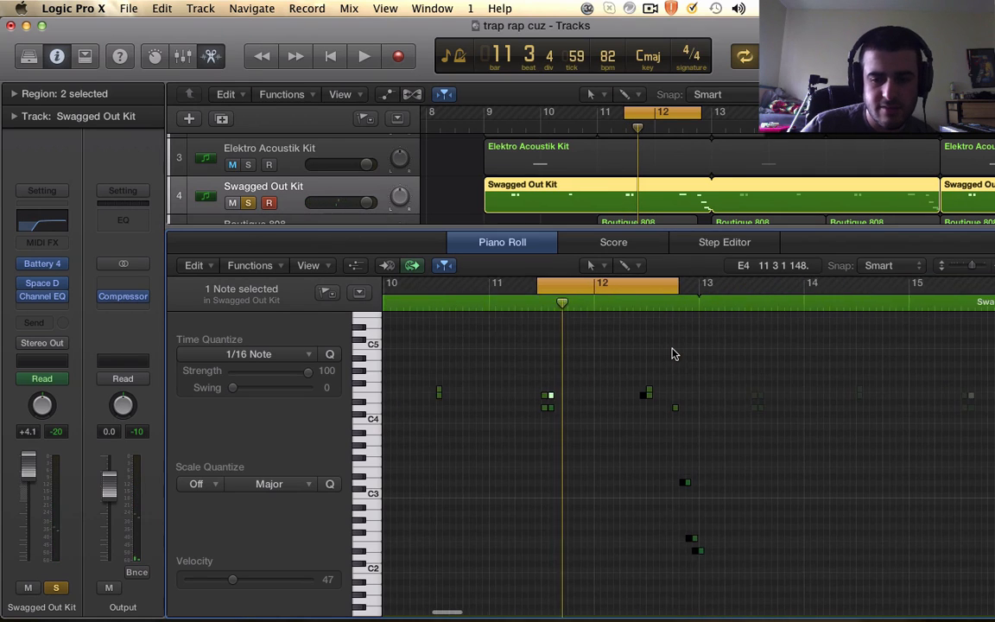
scroll(673, 353, "up", 5)
scroll(553, 293, "right", 3)
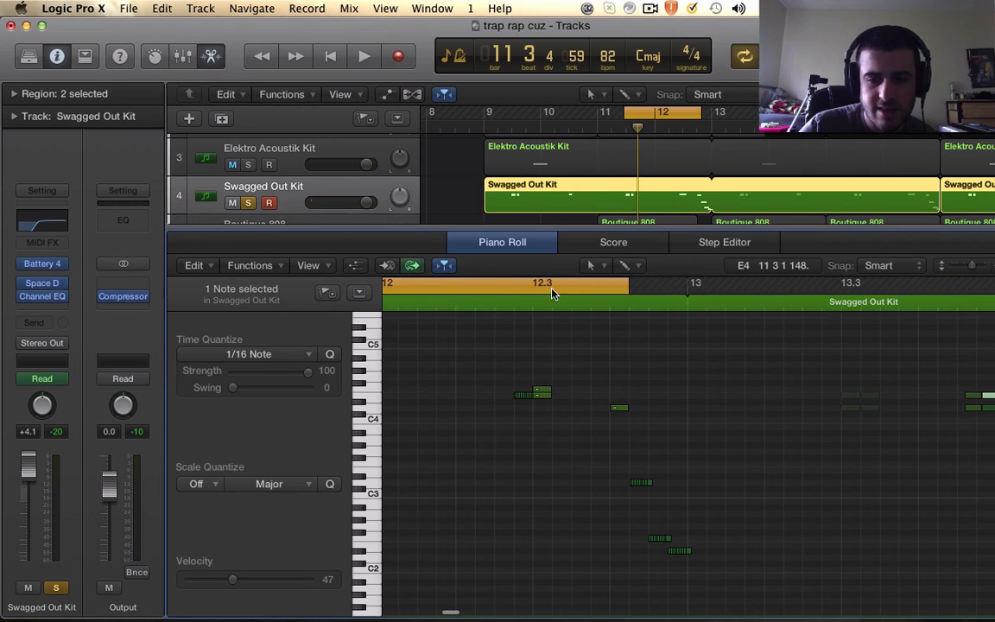
left_click(445, 283)
left_click_drag(451, 288, 829, 286)
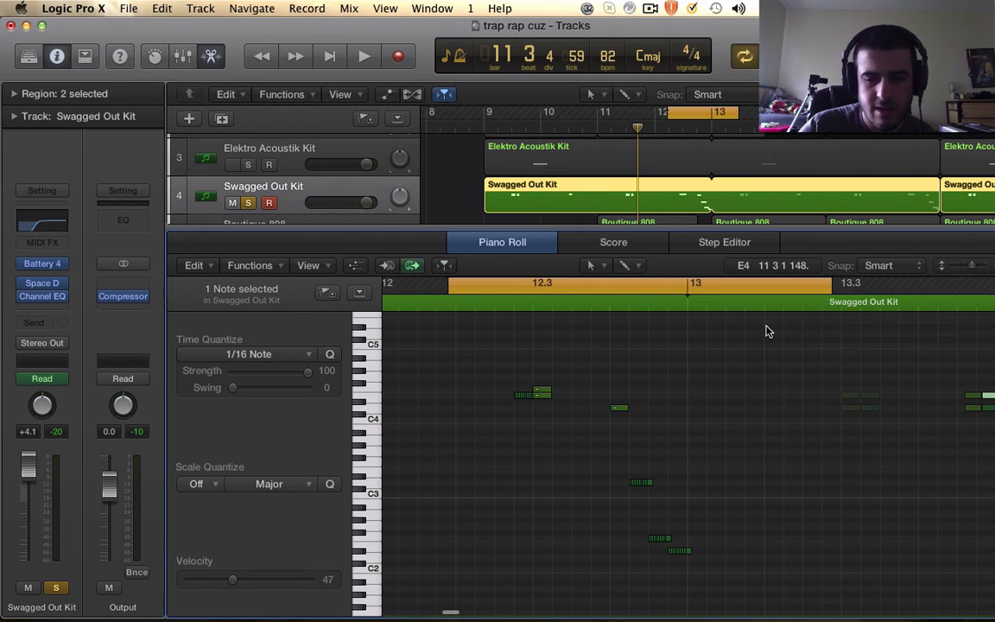
key("space")
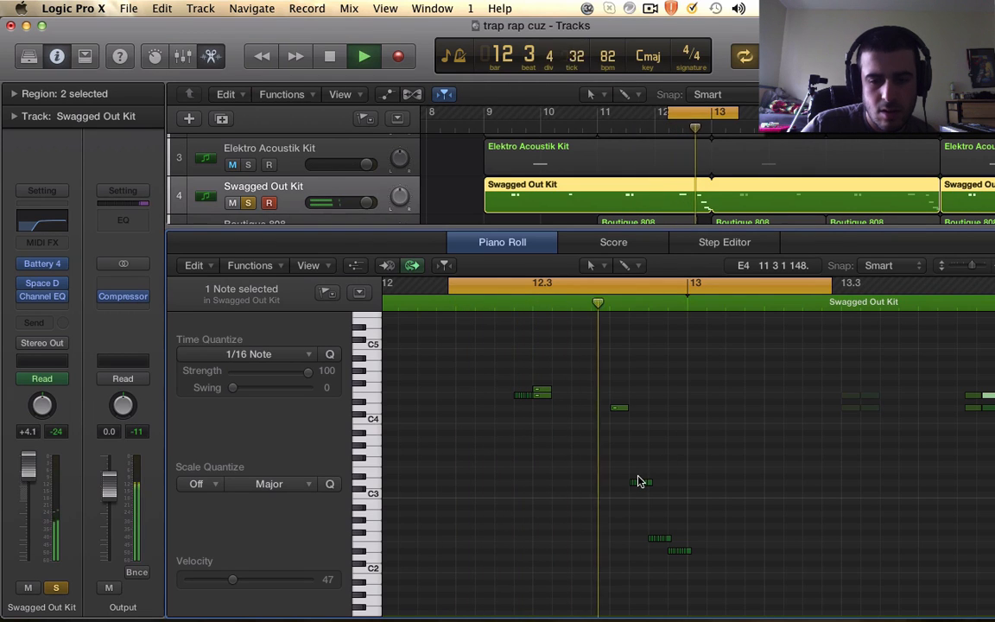
key("space")
Examine the rapid note rolls between beat 12.4 and bar 13, selecting all notes at the pitch of the first roll
key("super+Right")
key("super+Right")
key("super+Right")
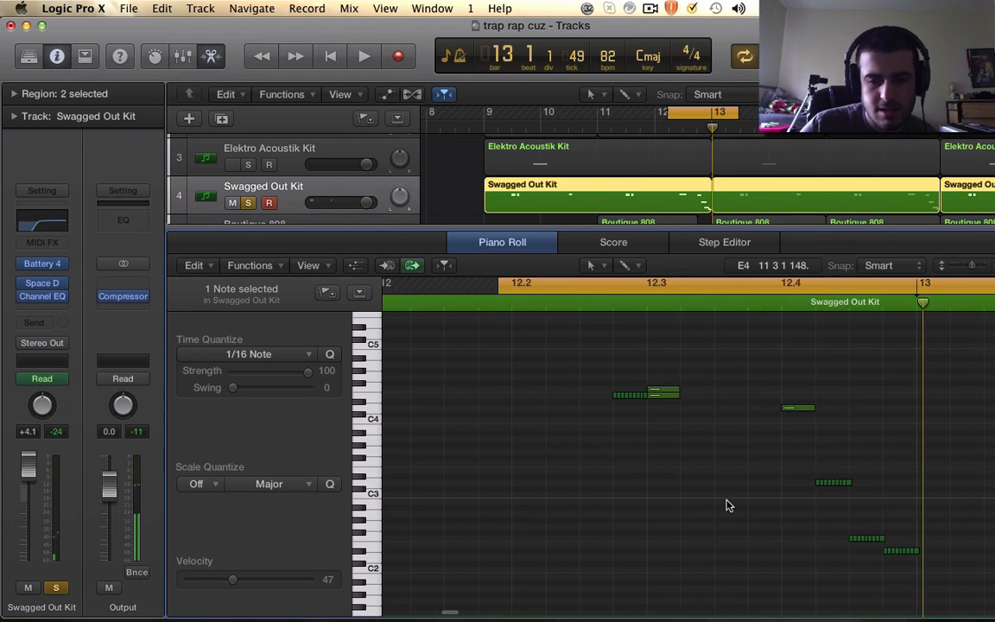
scroll(726, 505, "right", 3)
scroll(726, 505, "down", 1)
scroll(726, 506, "right", 4)
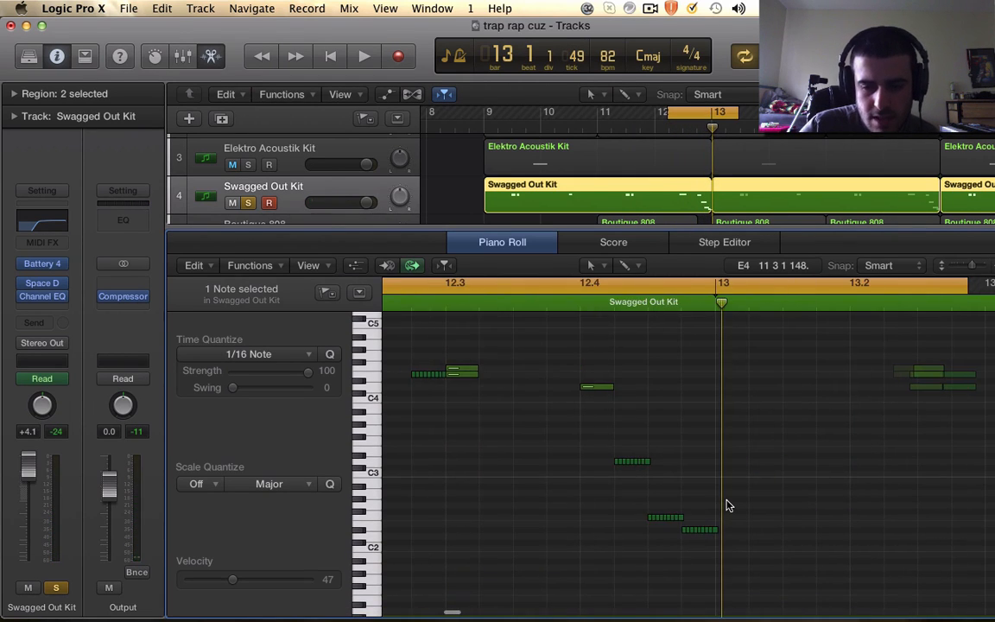
key("super+Right")
key("super+Right")
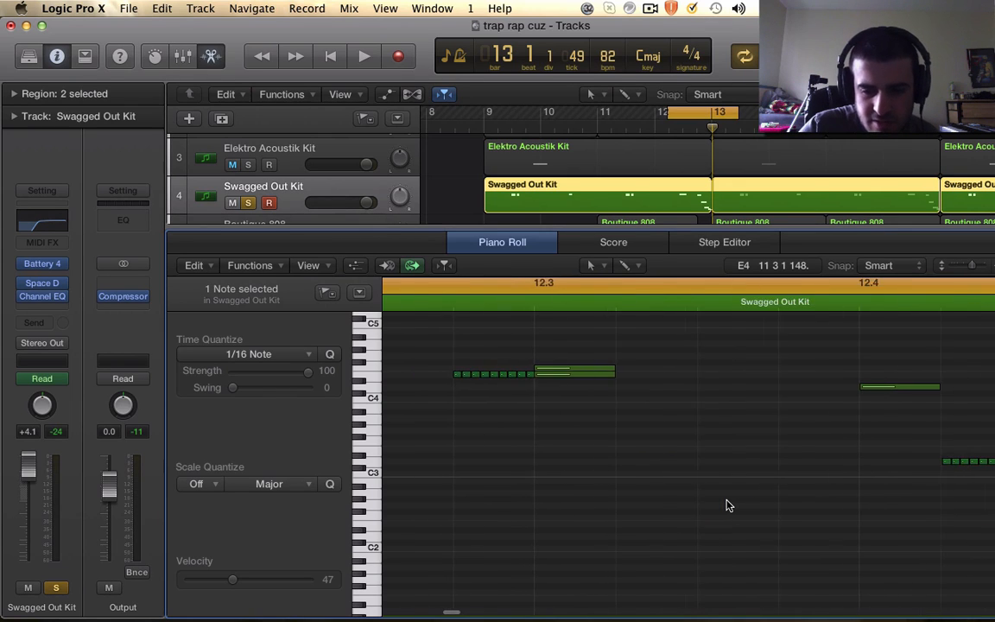
scroll(726, 505, "right", 4)
scroll(726, 505, "right", 2)
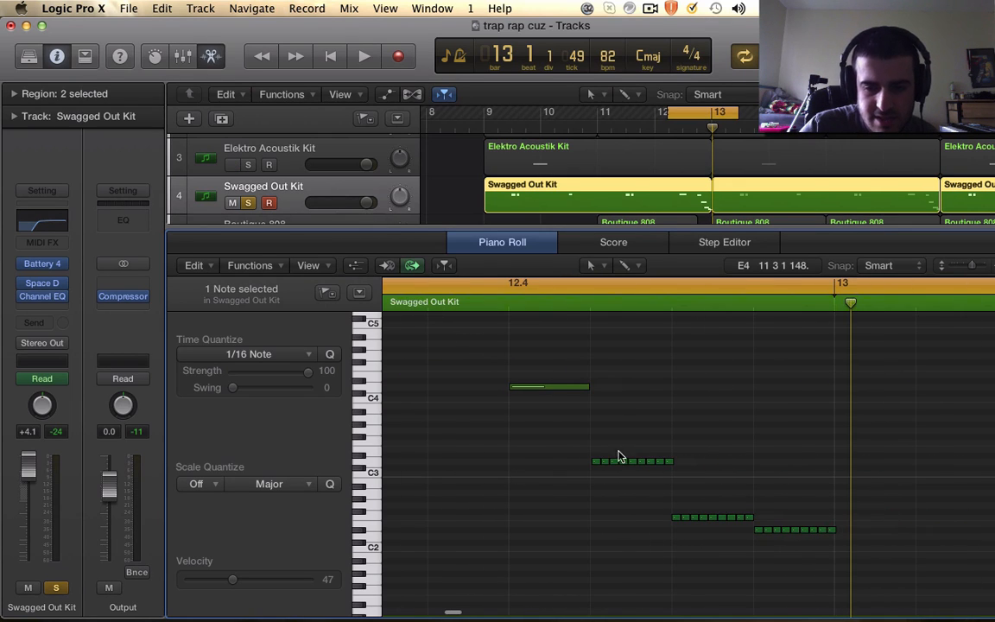
left_click(366, 467)
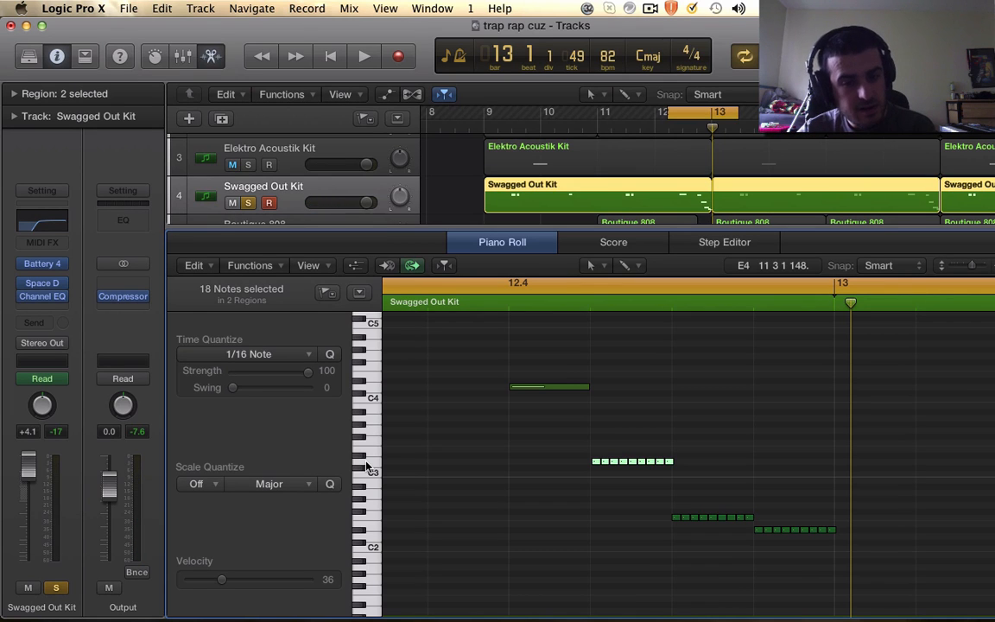
Reopen the Battery 4 instrument of the Swagged Out Kit track, look over its drum cells and close the window
left_click(43, 264)
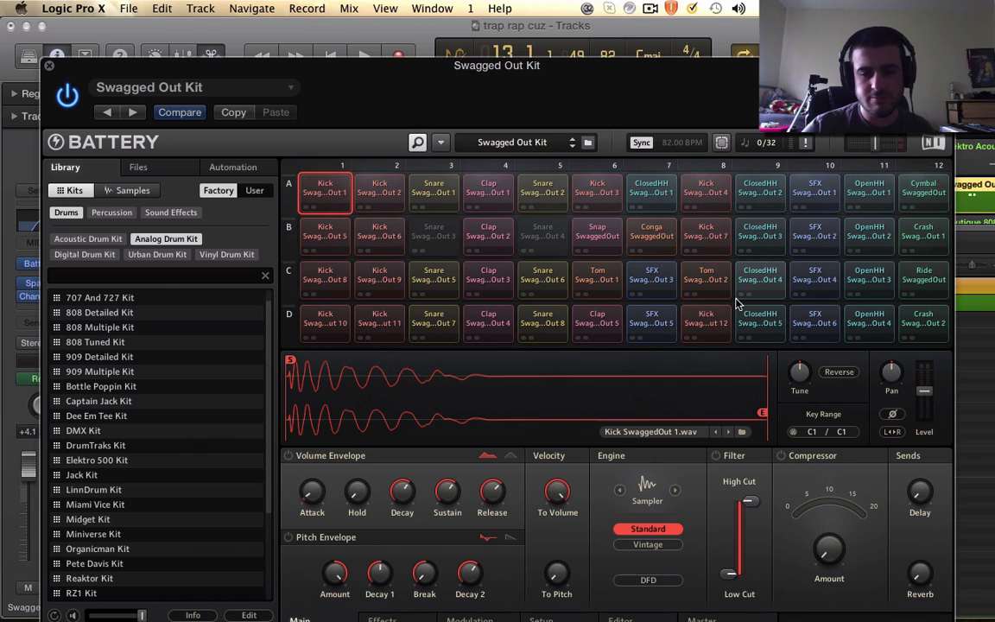
left_click(750, 73)
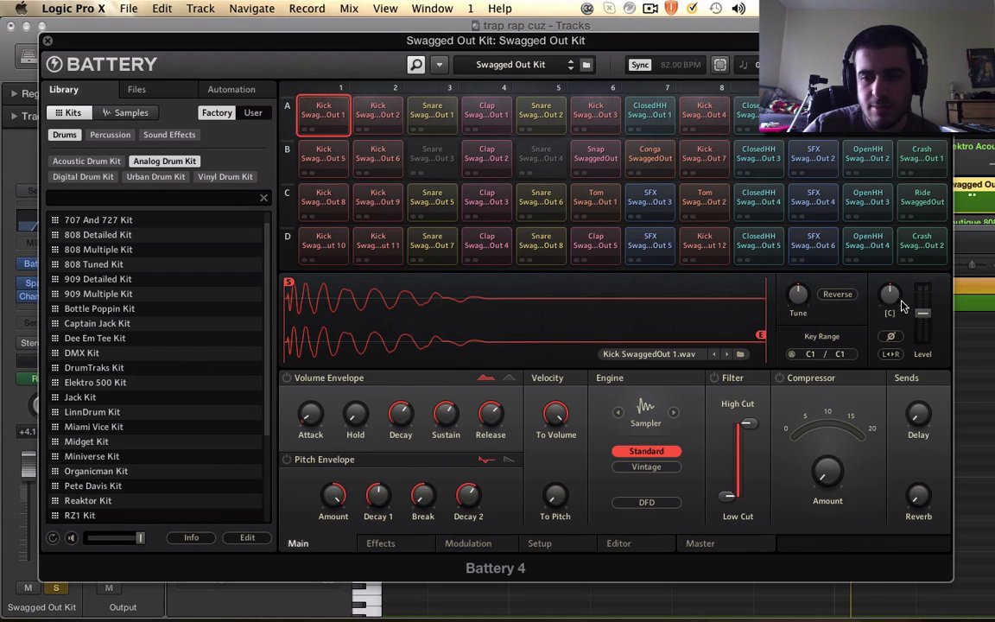
left_click(46, 41)
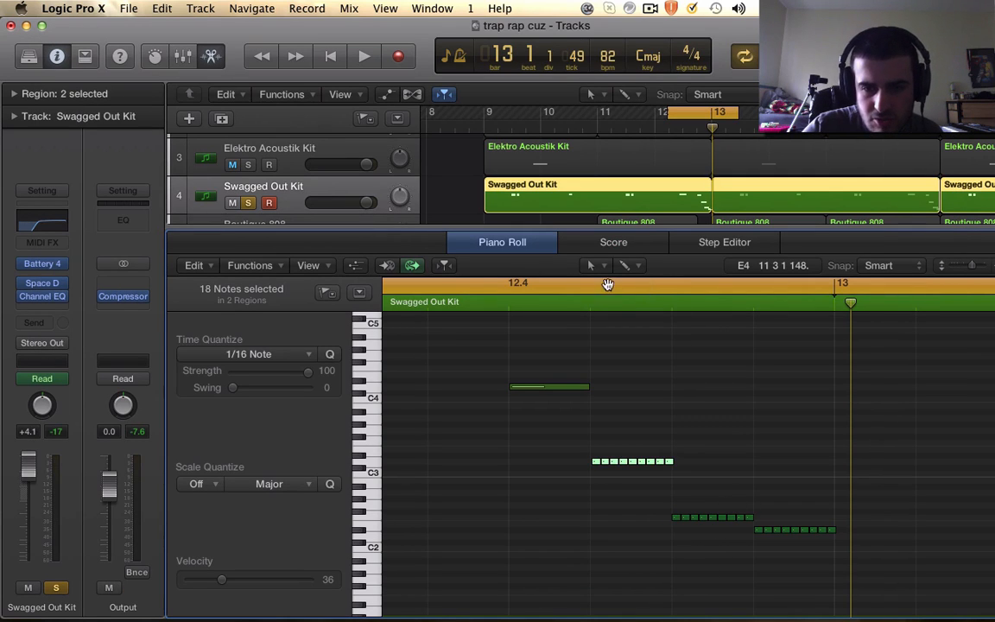
Set the cycle range from about beat 12.4 to just past bar 13 and play the last note rolls
left_click(608, 284)
left_click_drag(583, 286, 834, 278)
key("space")
key("space")
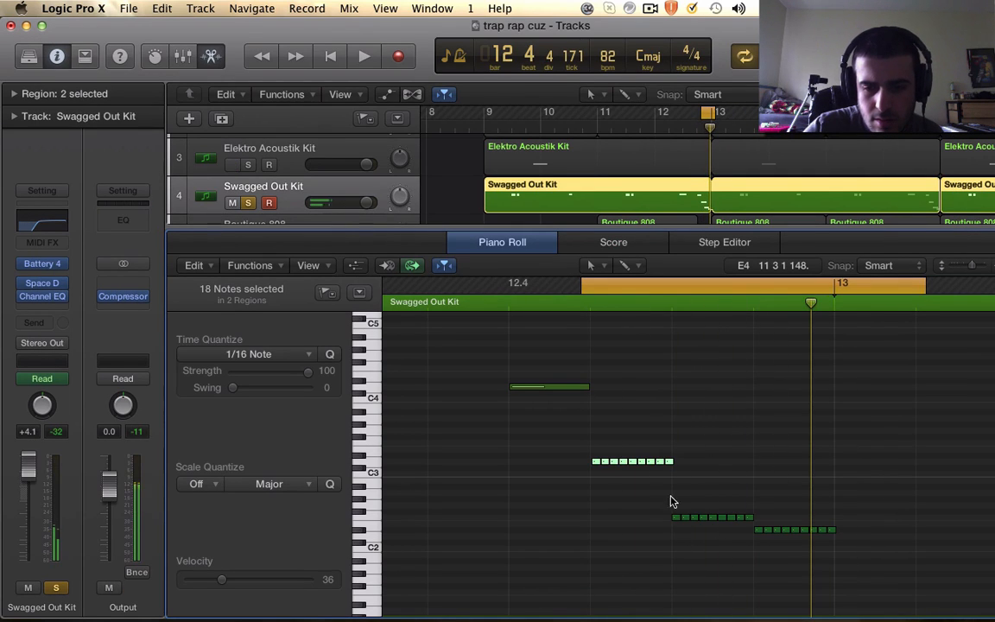
Audition one note from each of the two lowest rolls, replay the cycle section and collapse the piano roll
left_click(683, 518)
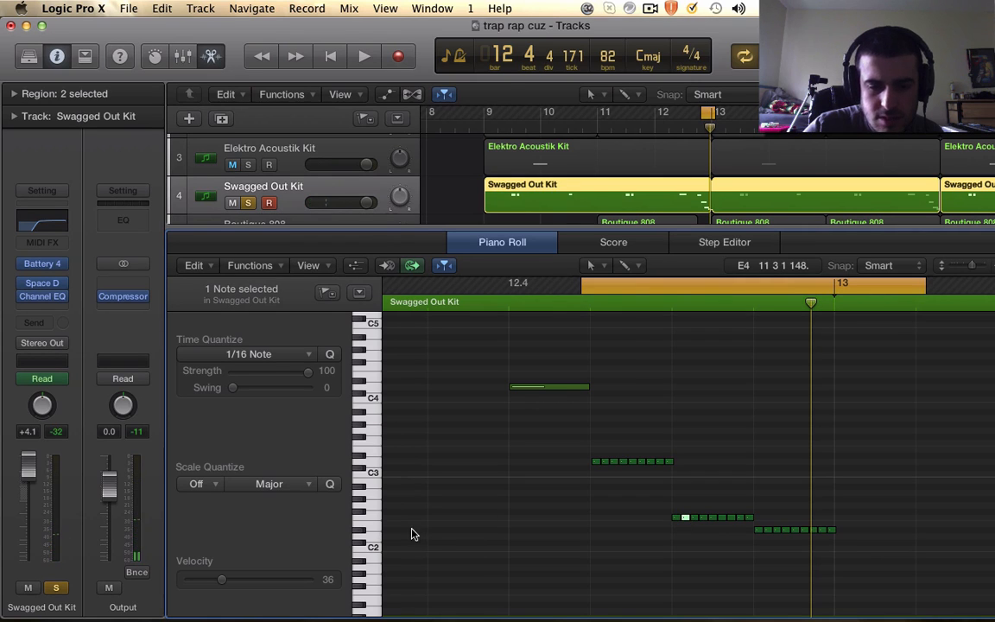
left_click(774, 530)
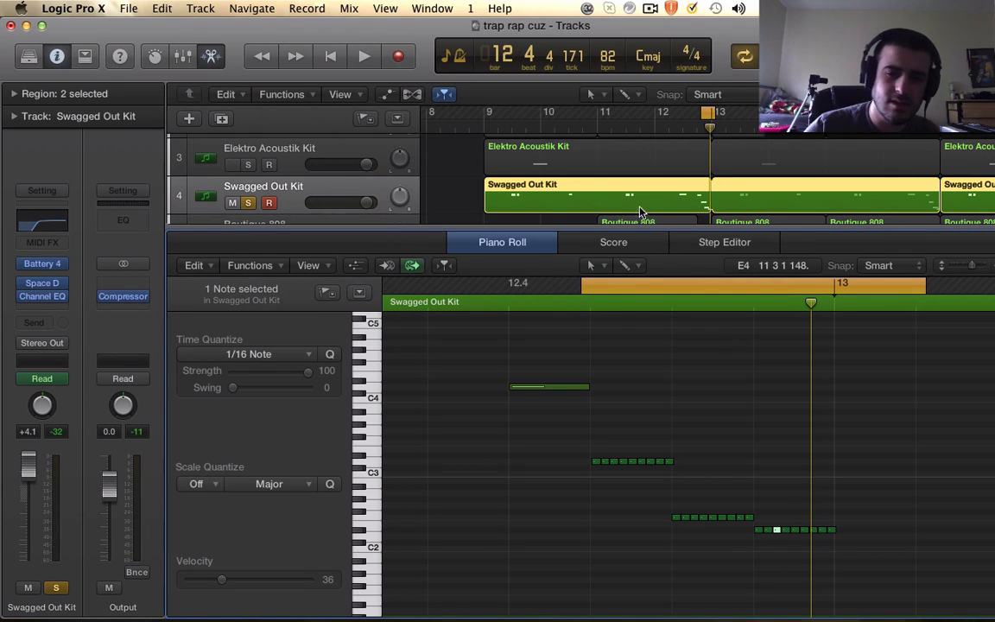
key("space")
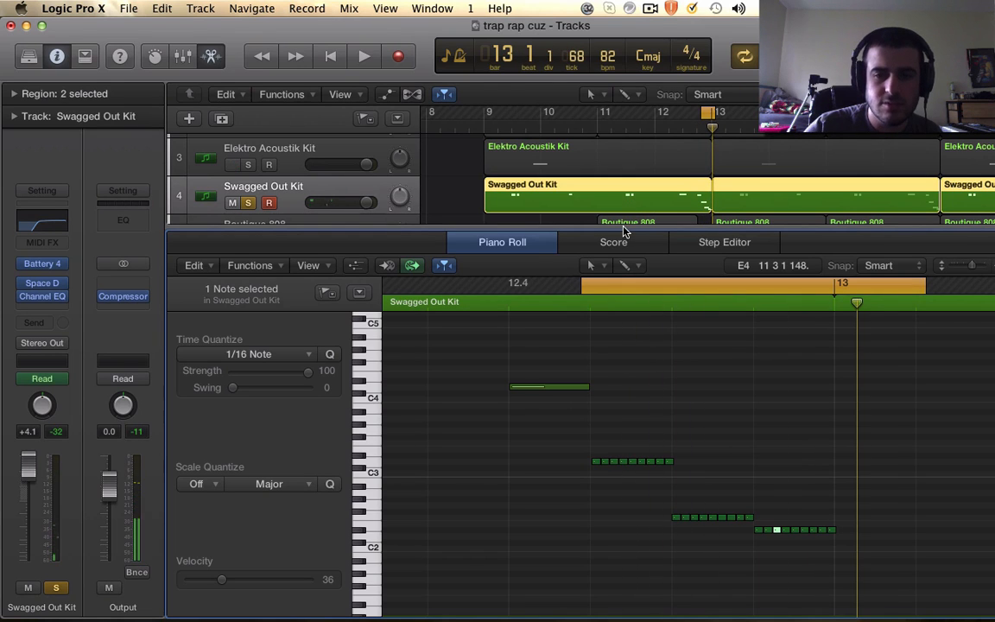
left_click_drag(619, 227, 596, 607)
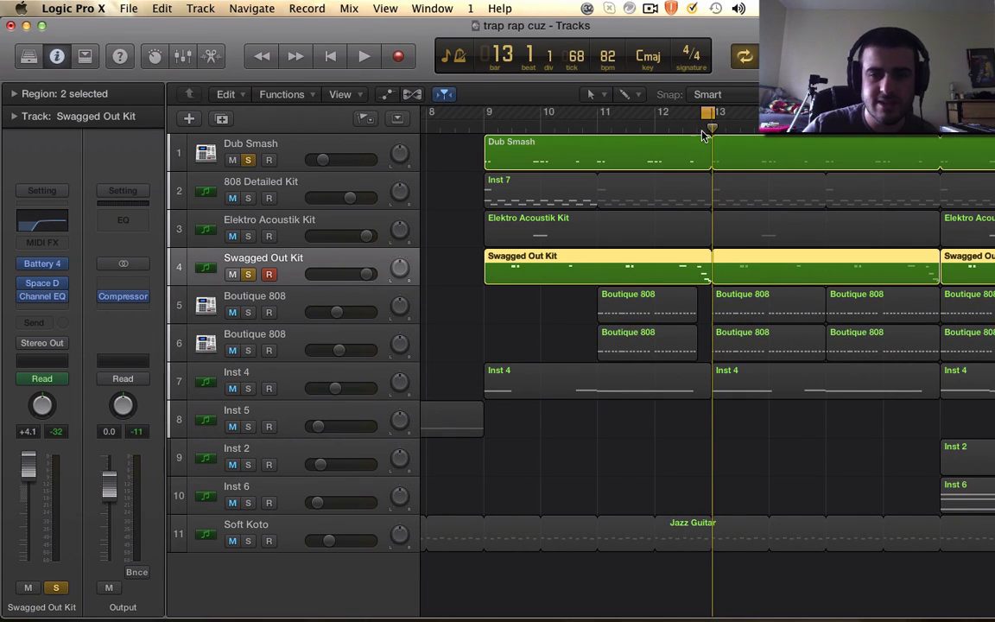
Move the cycle range to start at bar 9 and toggle Dub Smash's solo off and back on
left_click_drag(698, 116, 487, 115)
left_click(248, 160)
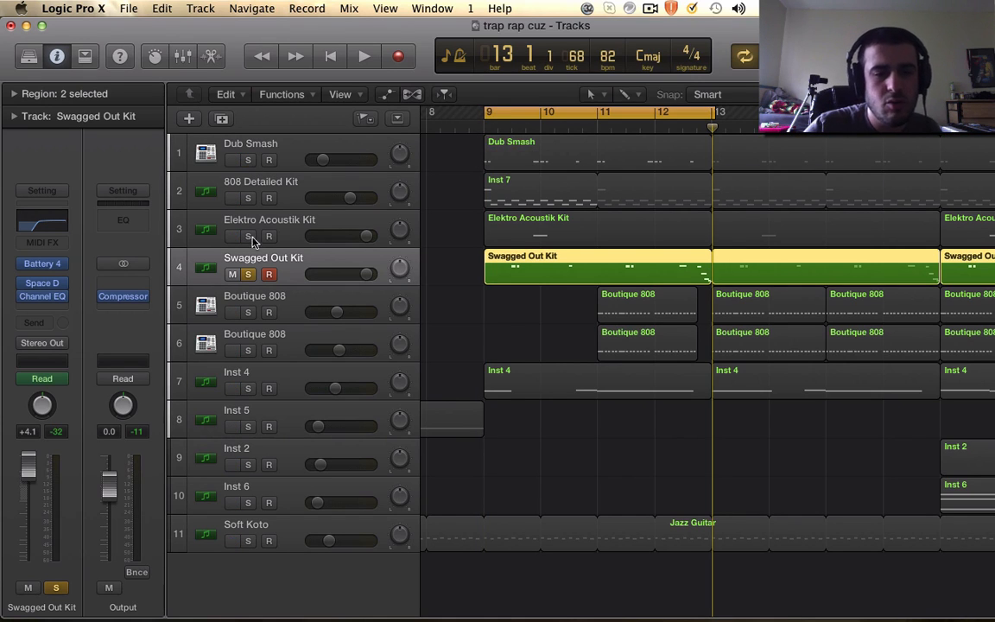
left_click(246, 147)
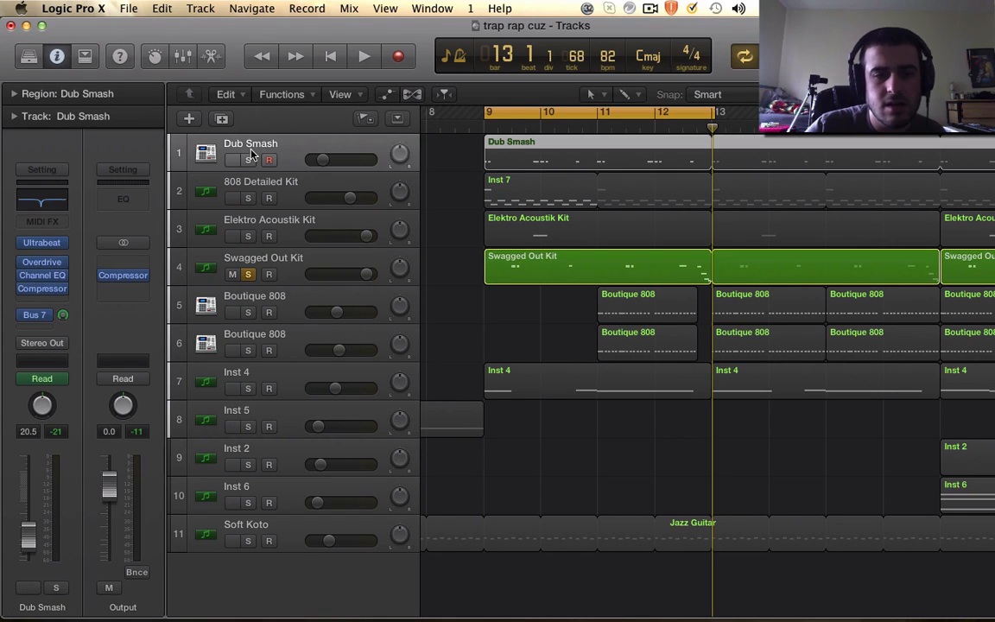
left_click(249, 160)
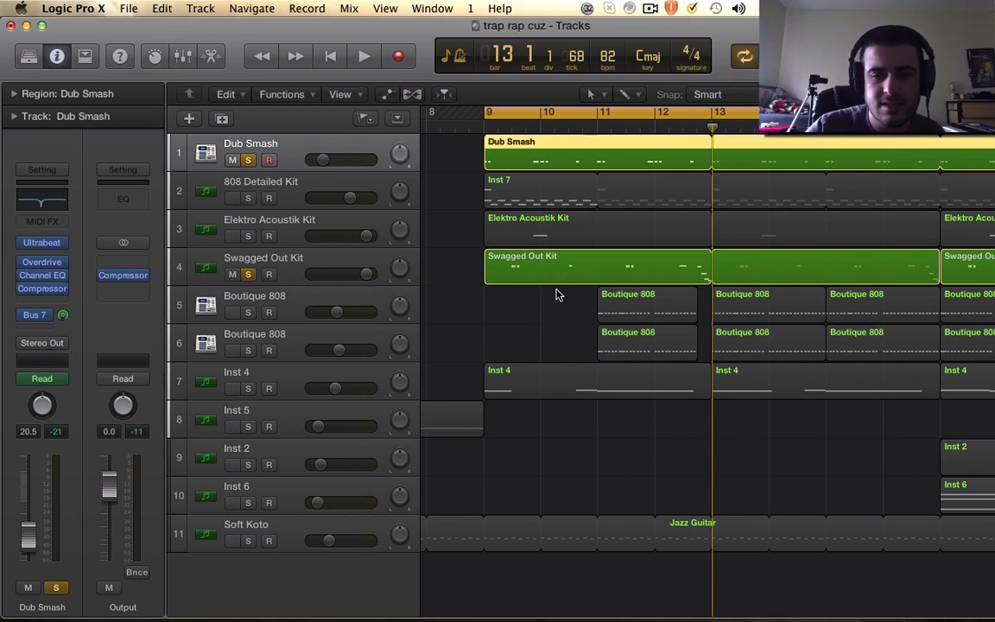
left_click(517, 324)
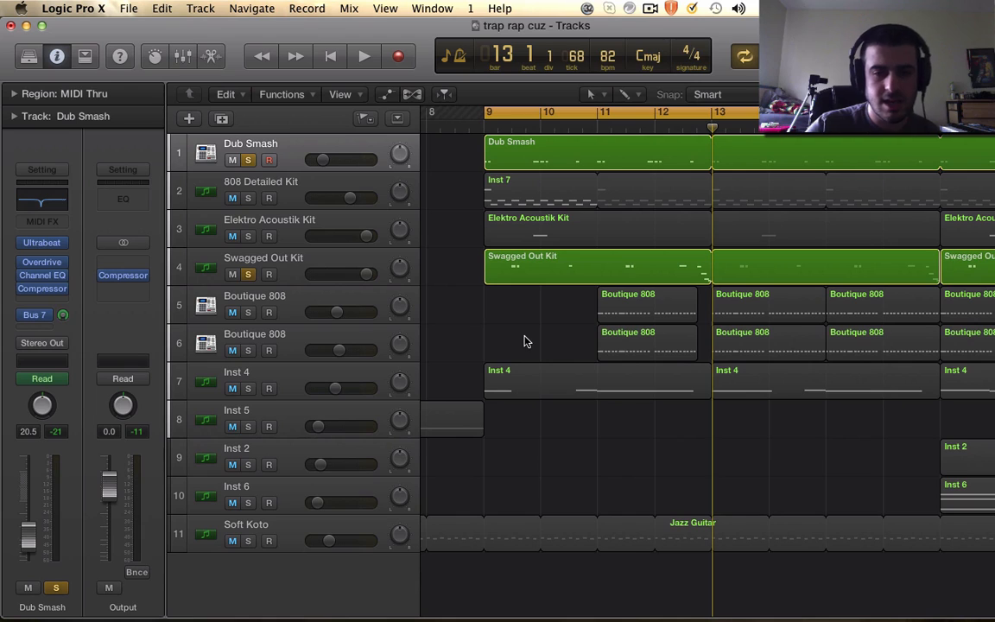
Place the playhead at about beat 10.2 and briefly play the soloed tracks through the hit at beat 10.3
left_click(508, 127)
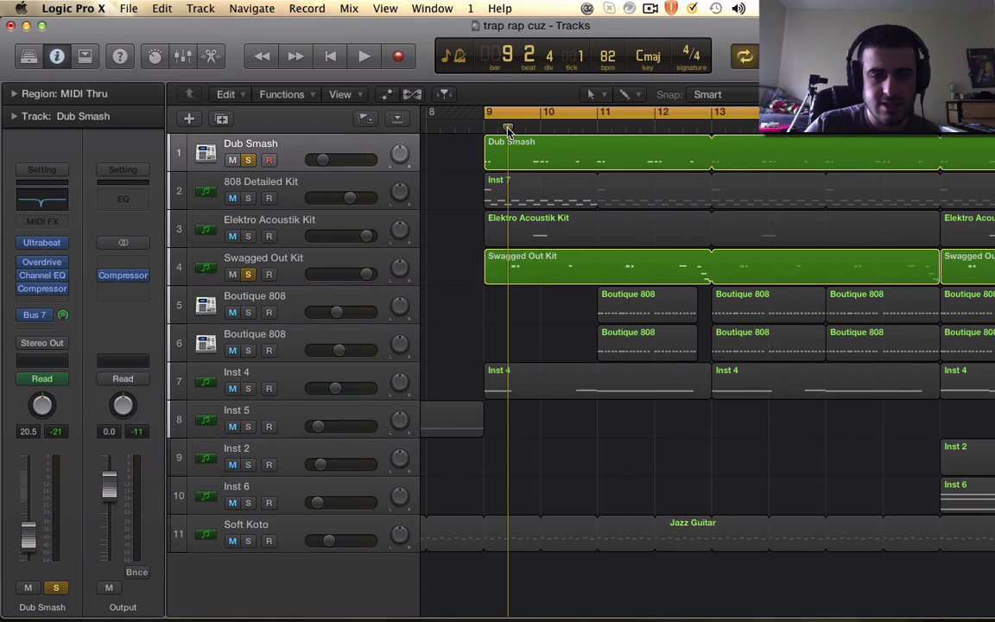
left_click(565, 129)
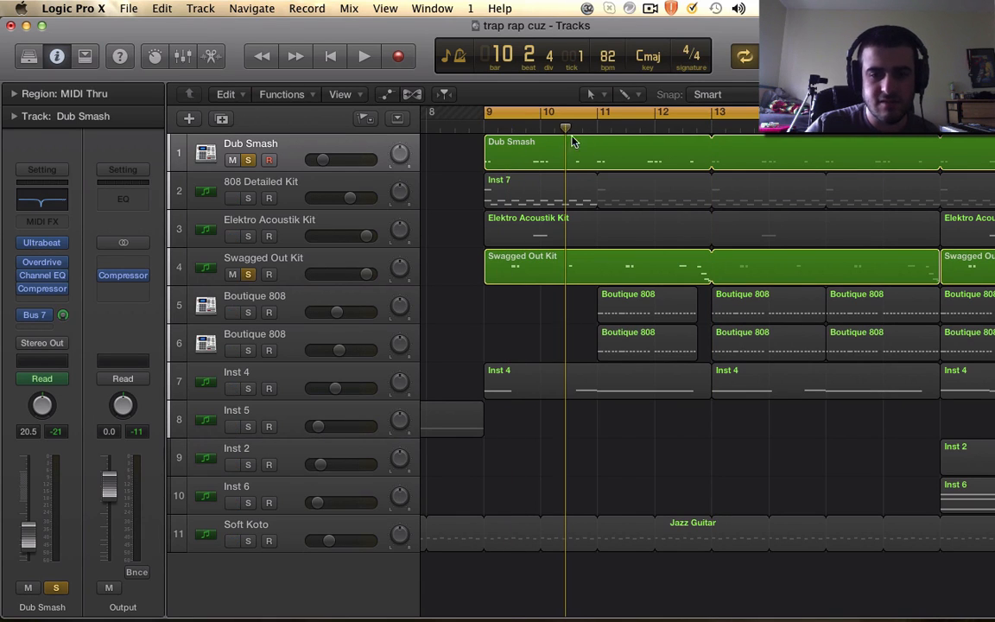
key("space")
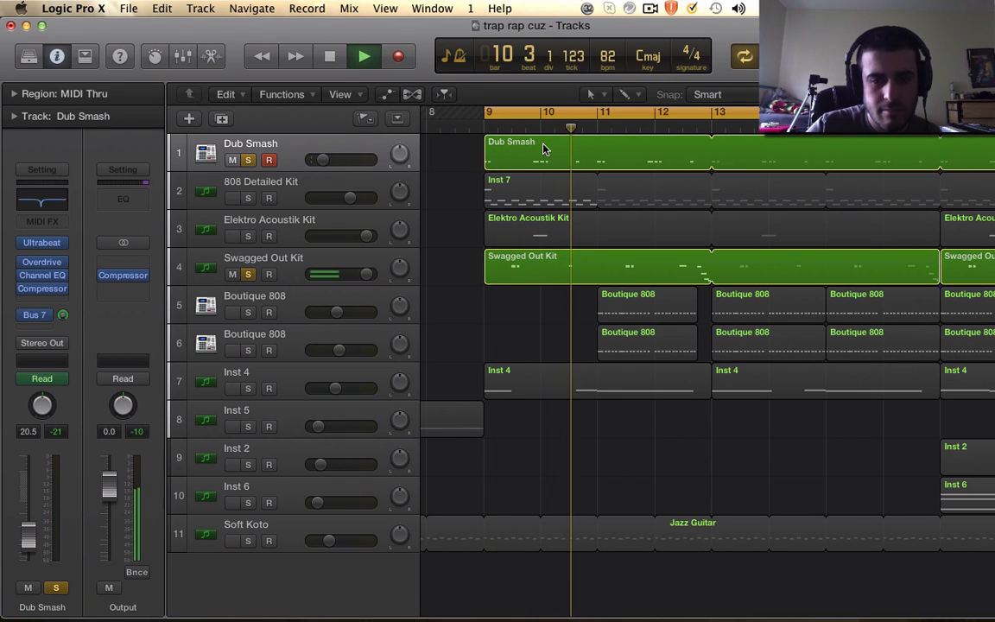
key("space")
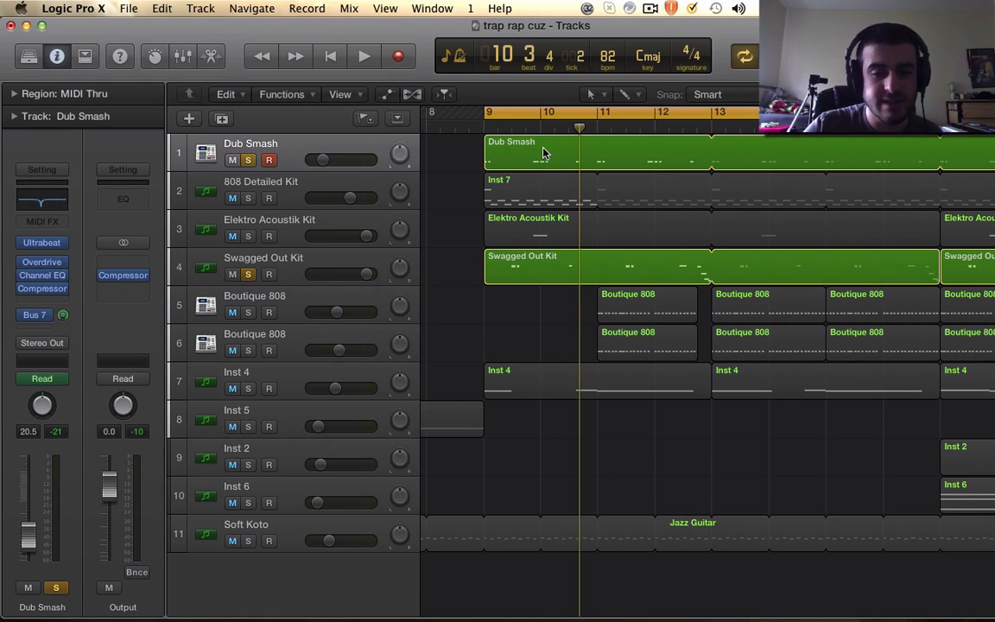
Open the Swagged Out Kit region in the piano roll and examine its note placement from bar 9 onward
left_click(555, 272)
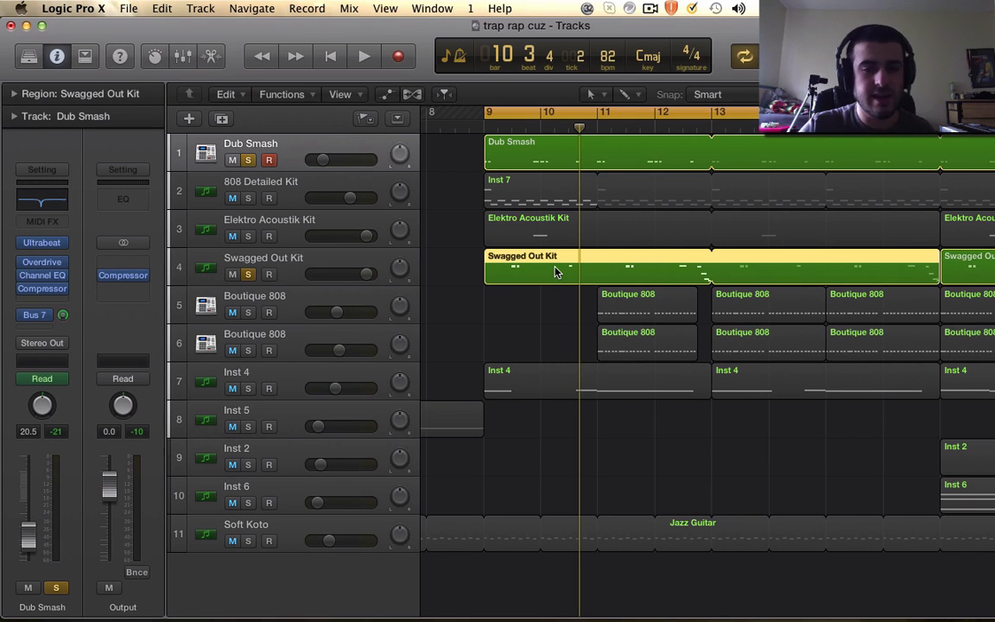
double_click(555, 272)
scroll(468, 427, "down", 5)
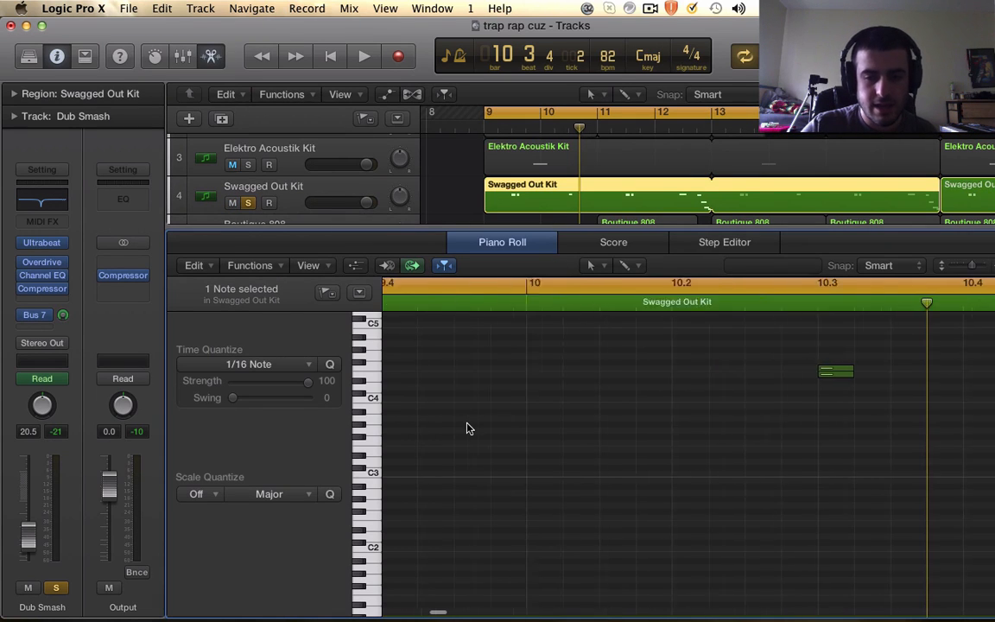
scroll(468, 428, "left", 8)
scroll(468, 428, "down", 6)
scroll(467, 428, "right", 5)
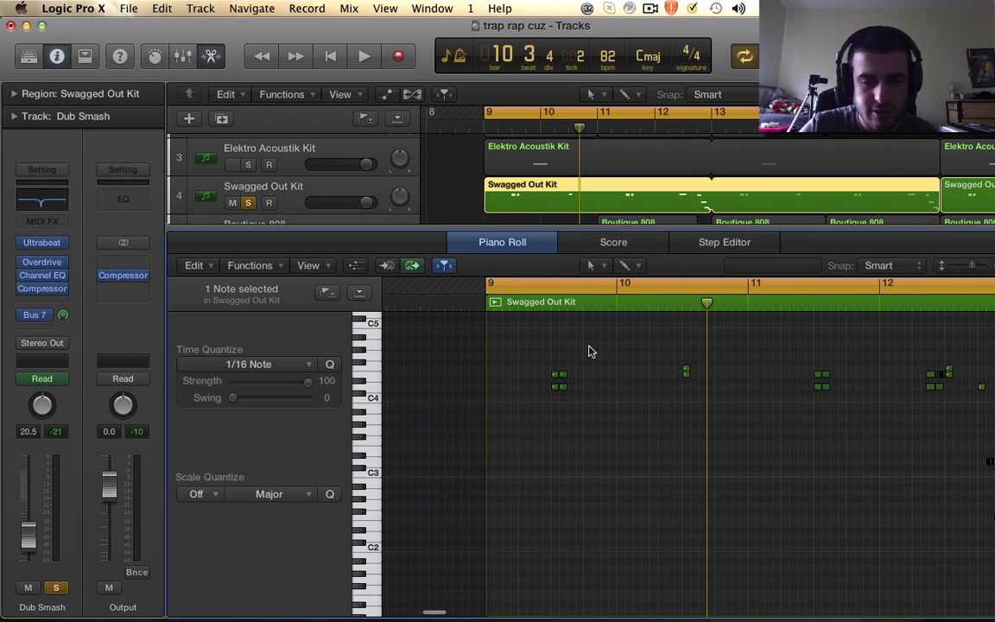
scroll(568, 379, "up", 6)
scroll(396, 380, "left", 5)
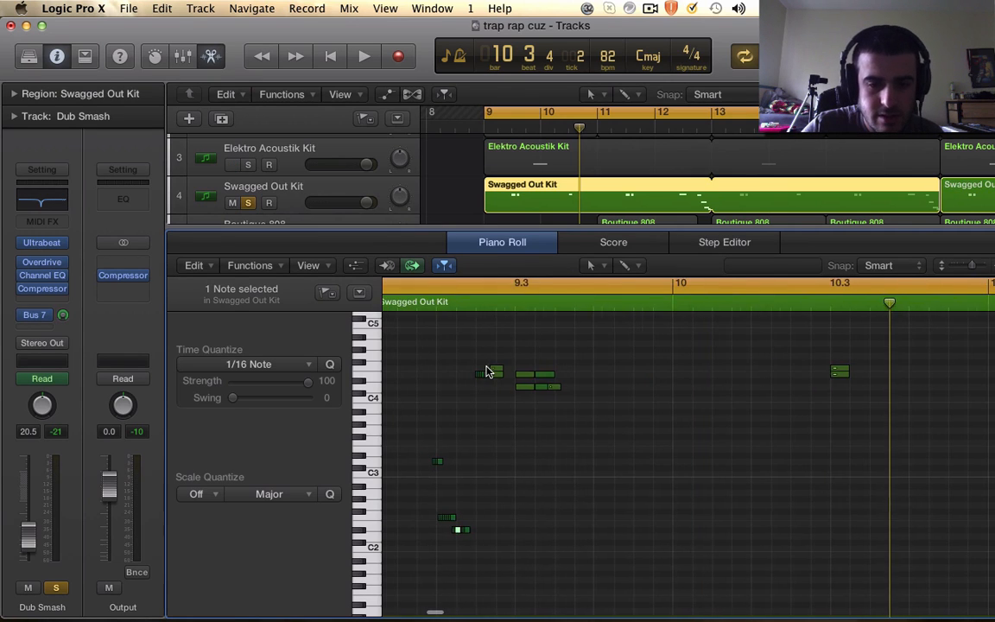
scroll(486, 371, "left", 10)
scroll(486, 370, "right", 8)
scroll(487, 372, "right", 1)
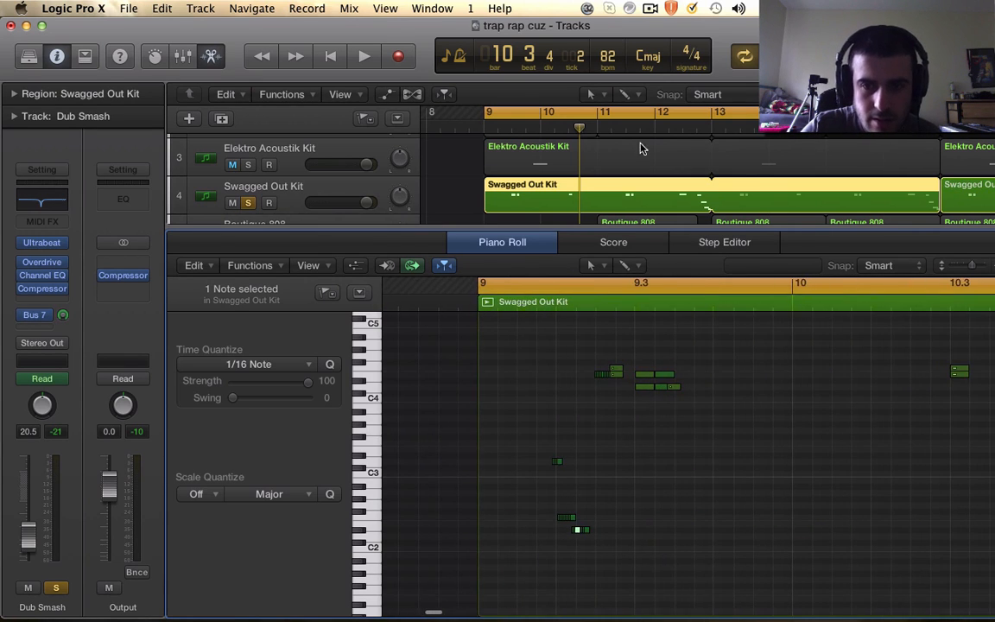
scroll(593, 333, "down", 8)
scroll(594, 332, "up", 6)
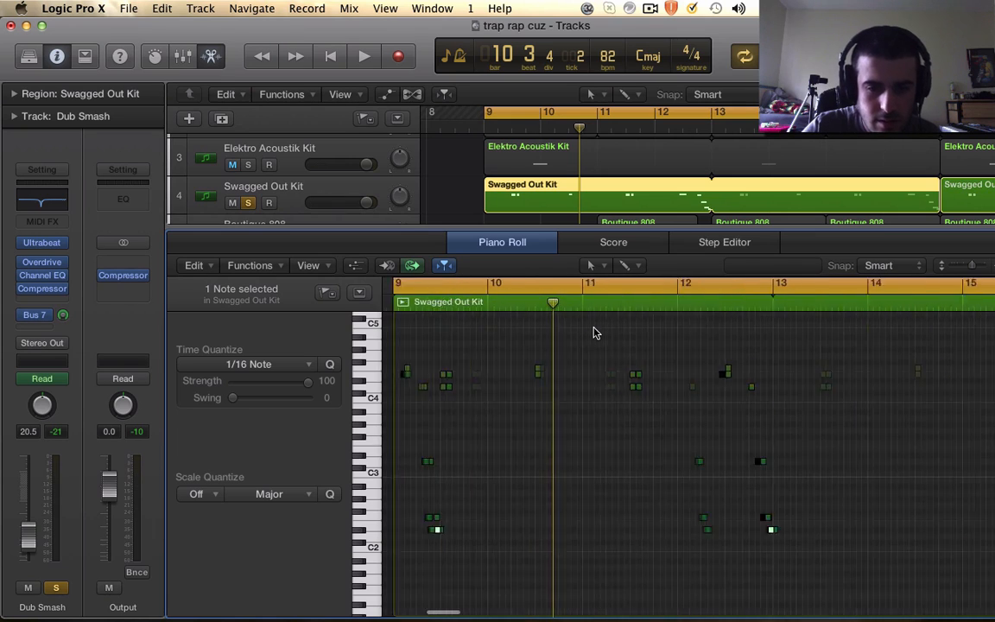
scroll(593, 332, "left", 5)
scroll(593, 332, "left", 5)
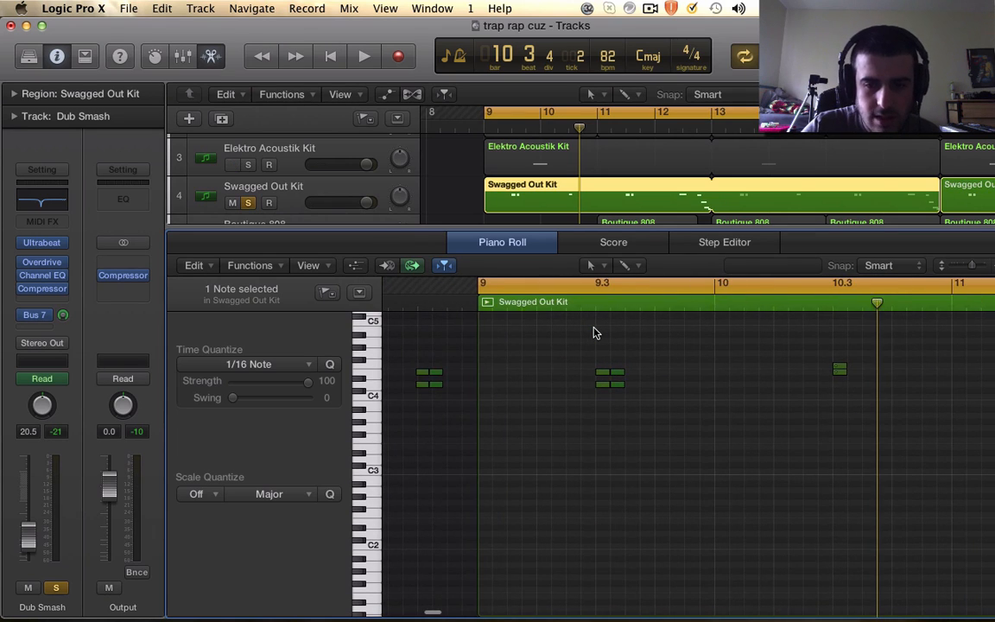
Set the cycle range from about beat 9.2 to bar 13 and play the notes at beat 9.3
left_click_drag(506, 108, 713, 111)
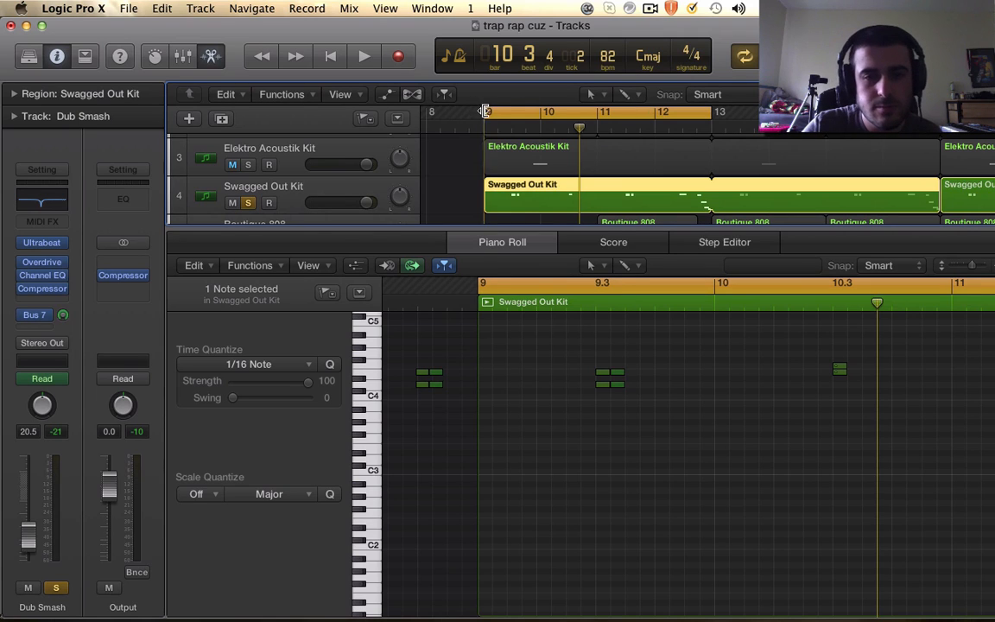
left_click_drag(484, 111, 506, 112)
key("space")
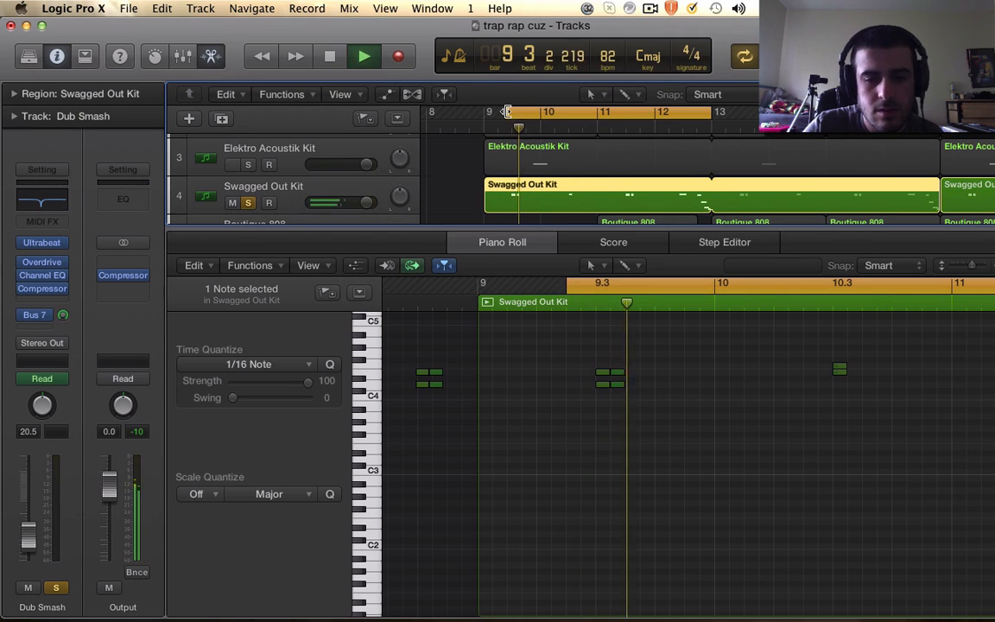
key("space")
Set the cycle range from about beat 10.2 to 11.3, play the hit at beat 10.3 and turn the cycle off
left_click(563, 114)
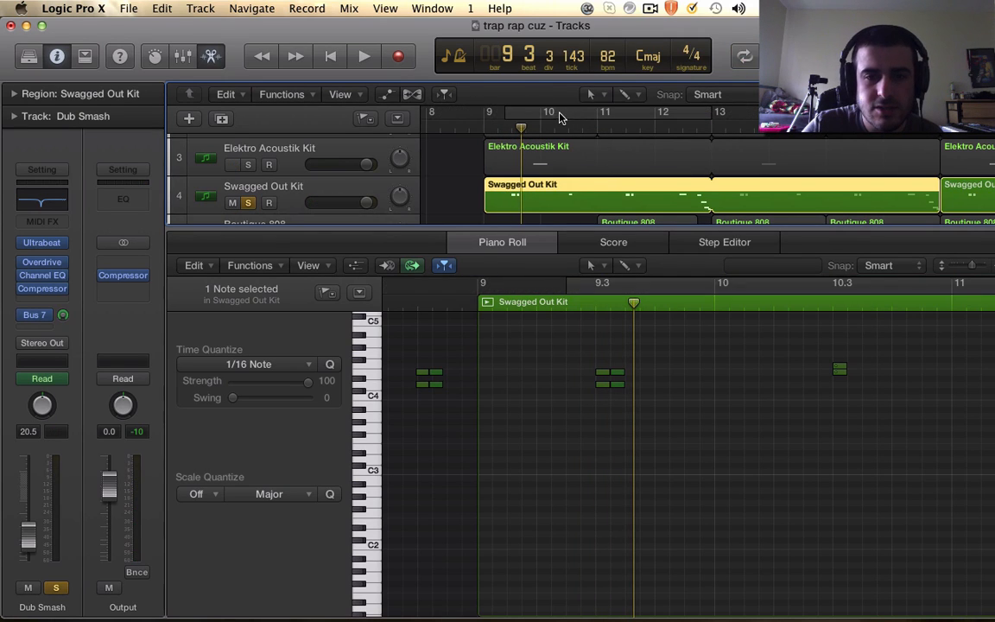
left_click_drag(561, 115, 655, 115)
left_click_drag(544, 114, 559, 116)
key("space")
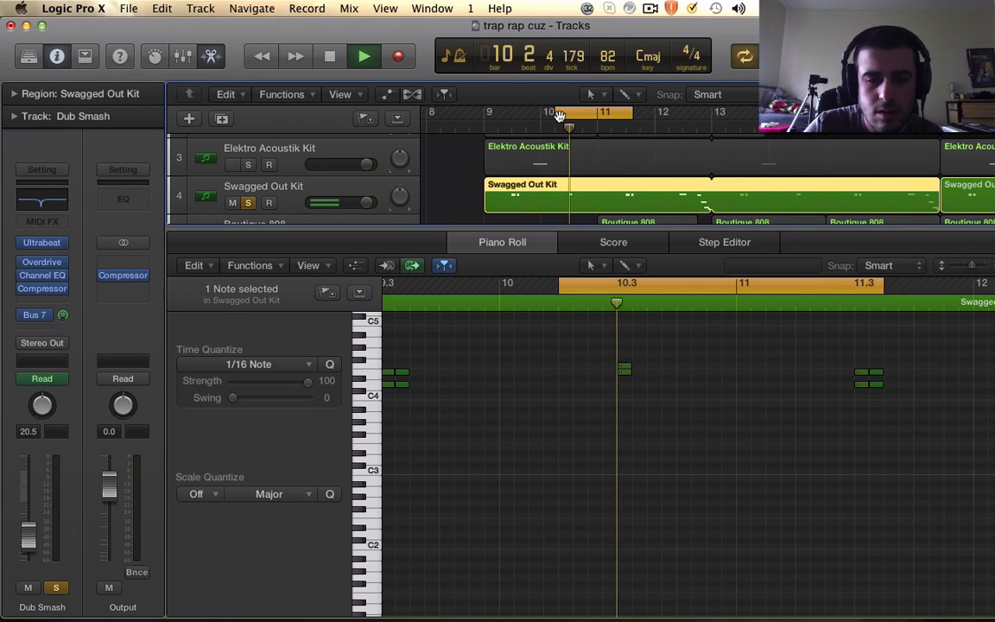
key("space")
key("c")
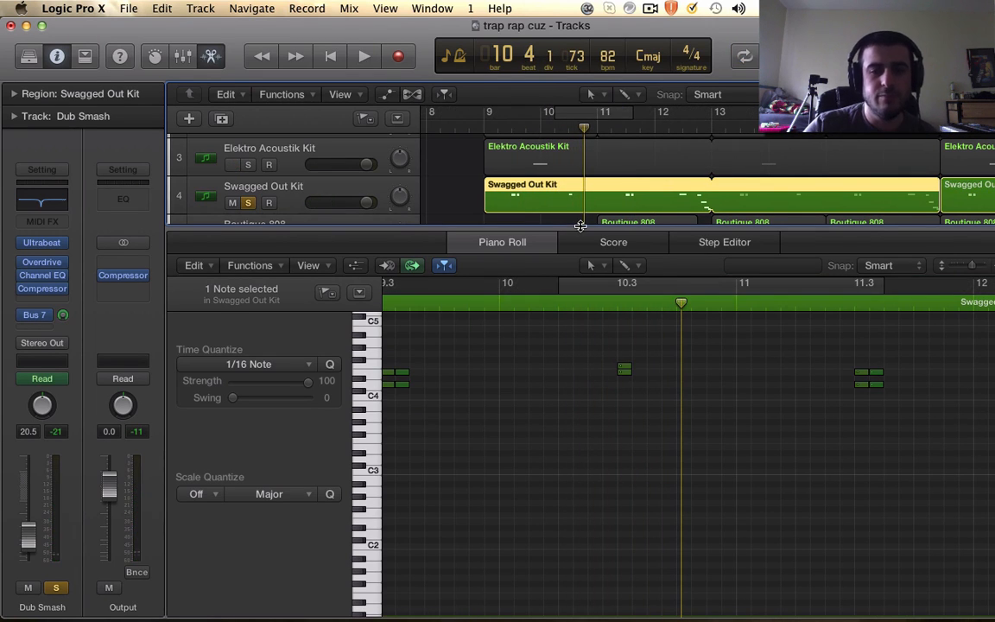
Enlarge the tracks area and solo the 808 Detailed Kit track alongside Dub Smash and Swagged Out Kit
left_click_drag(581, 226, 579, 480)
left_click(247, 204)
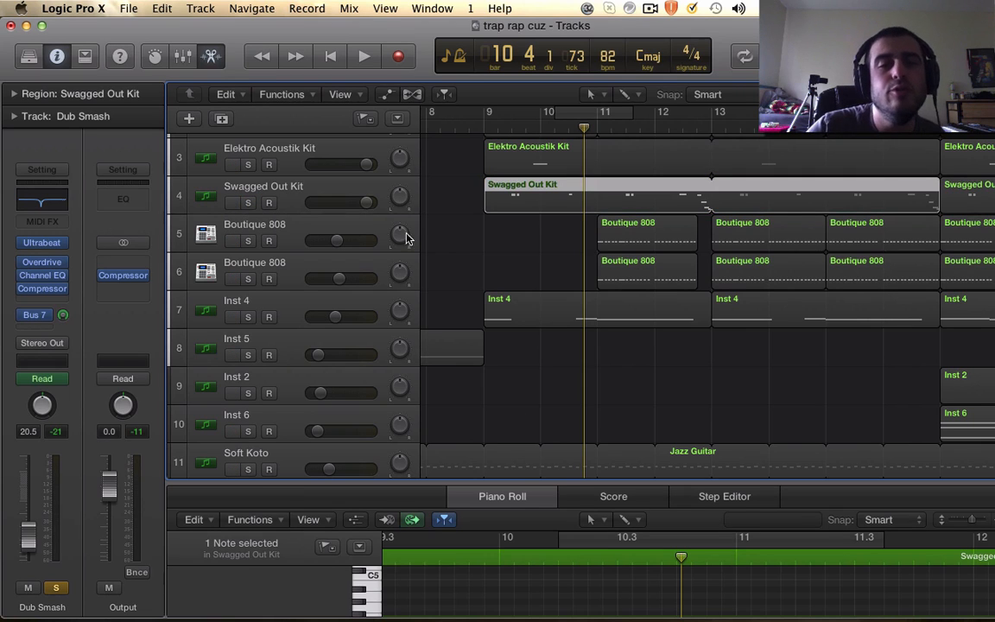
scroll(283, 220, "up", 3)
left_click(248, 264)
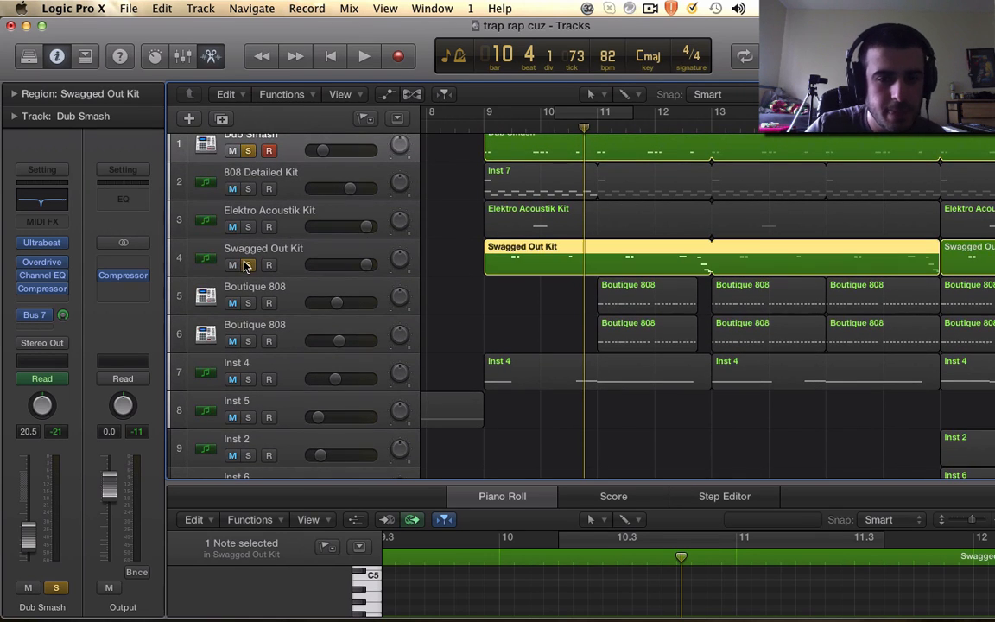
left_click(248, 188)
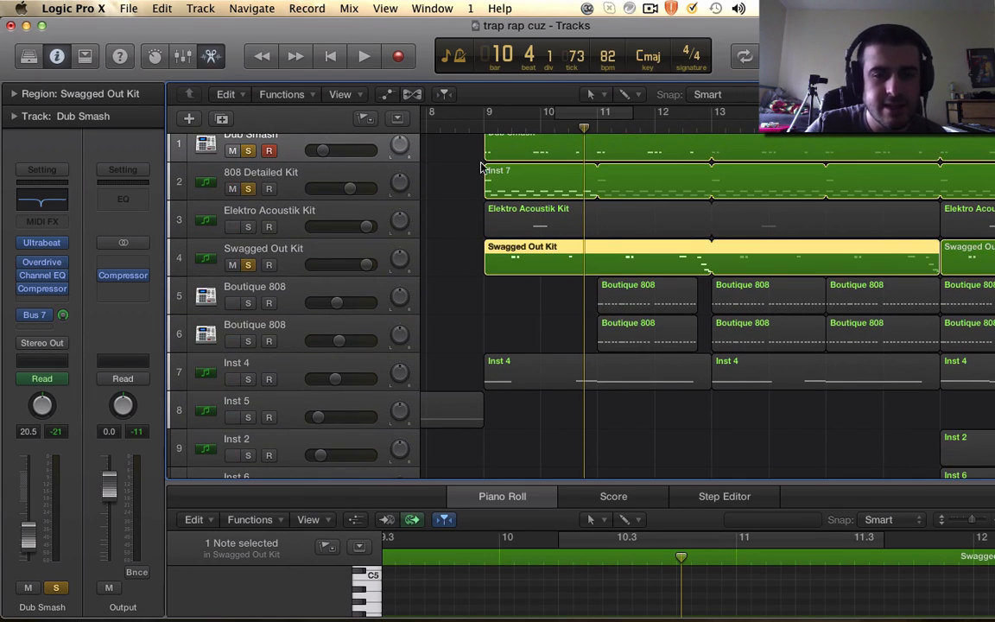
Cycle playback of the soloed tracks from bar 9 and select the 808 Detailed Kit track with its first Inst 7 region
left_click_drag(489, 111, 771, 112)
key("space")
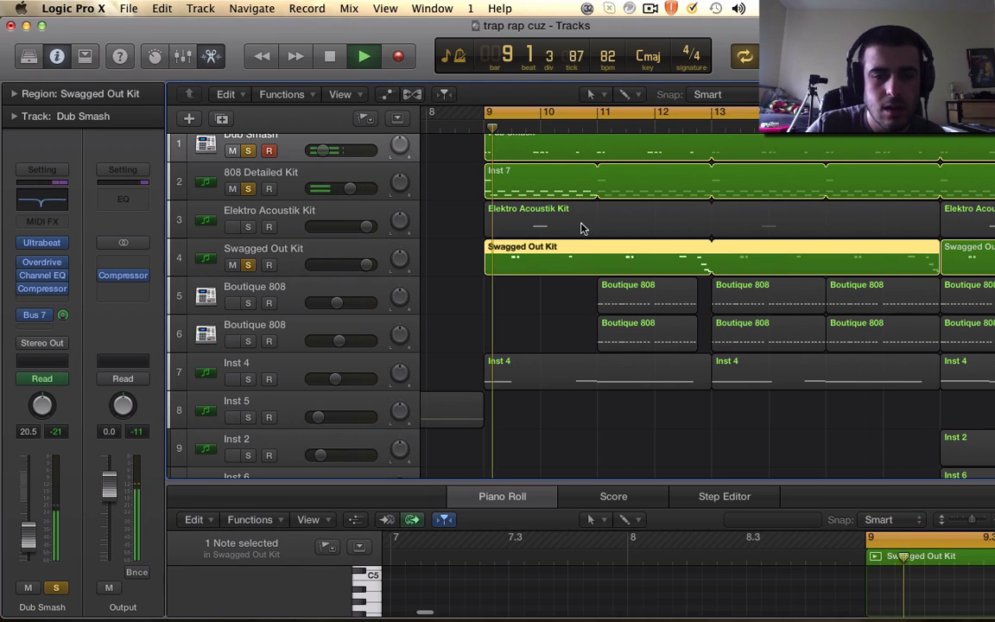
left_click(501, 179)
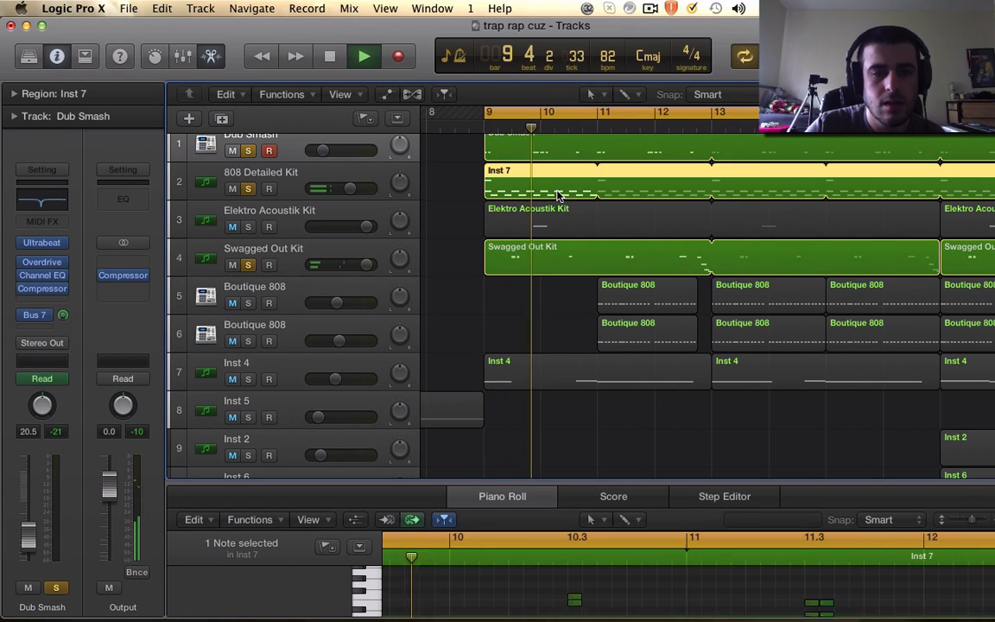
left_click(308, 183)
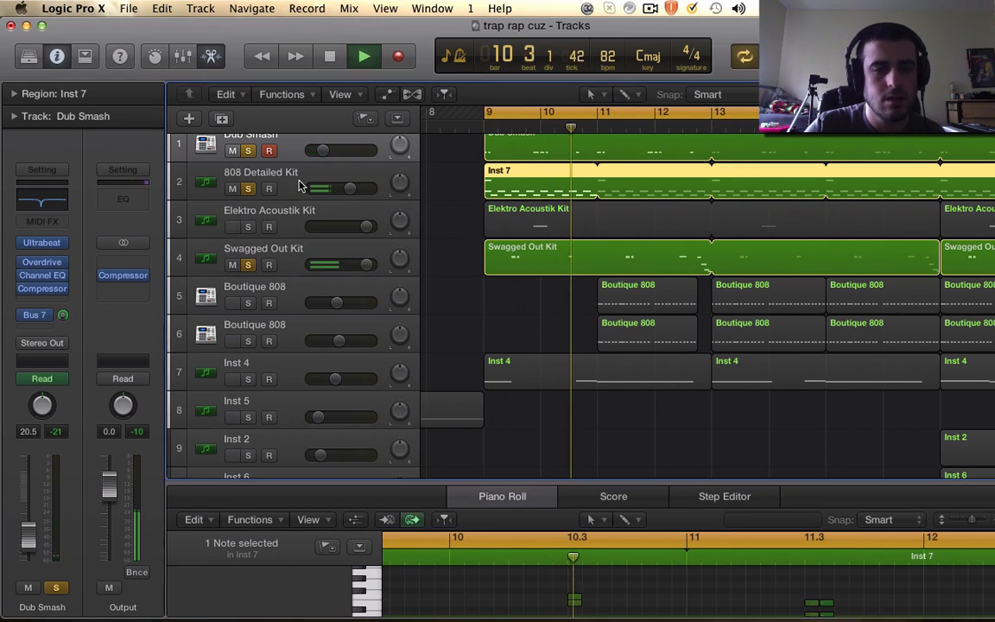
left_click(300, 182)
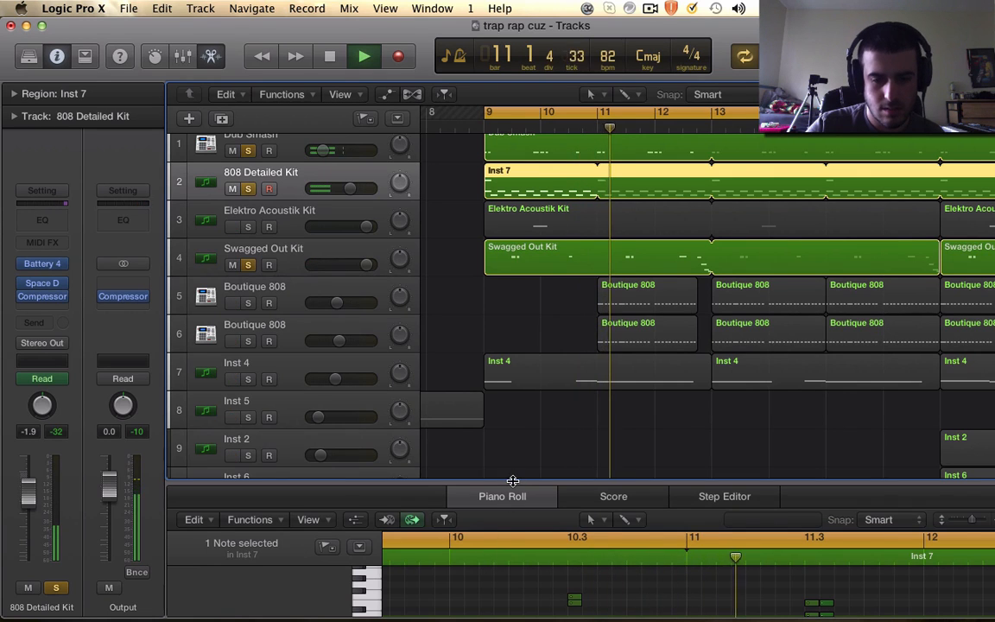
Enlarge the Piano Roll, look over the first Inst 7 region's notes from bar 9 and stop playback
left_click_drag(511, 480, 518, 298)
scroll(589, 458, "down", 8)
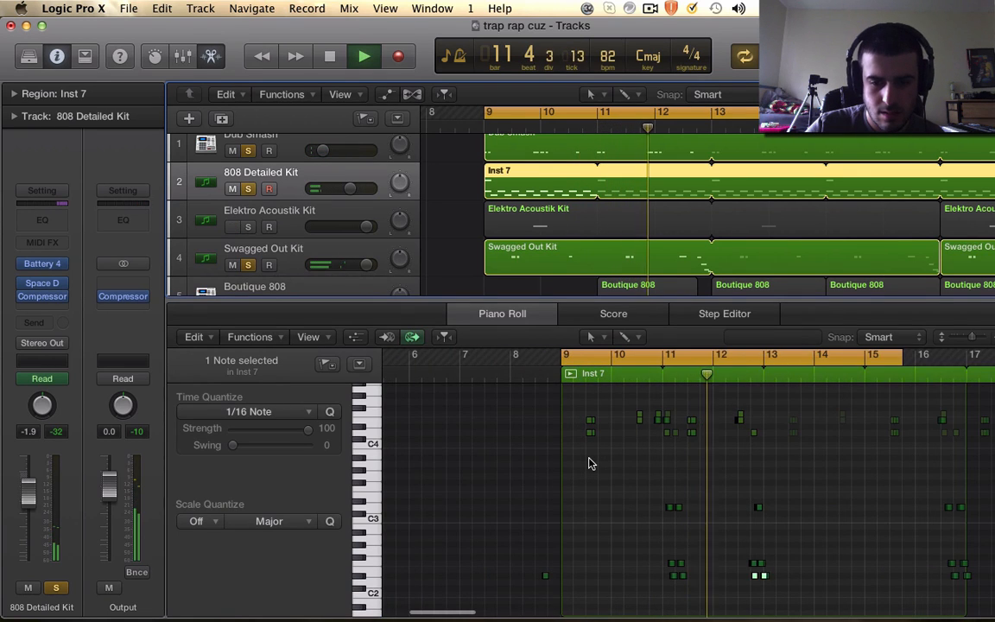
scroll(589, 457, "up", 4)
scroll(589, 464, "up", 3)
key("space")
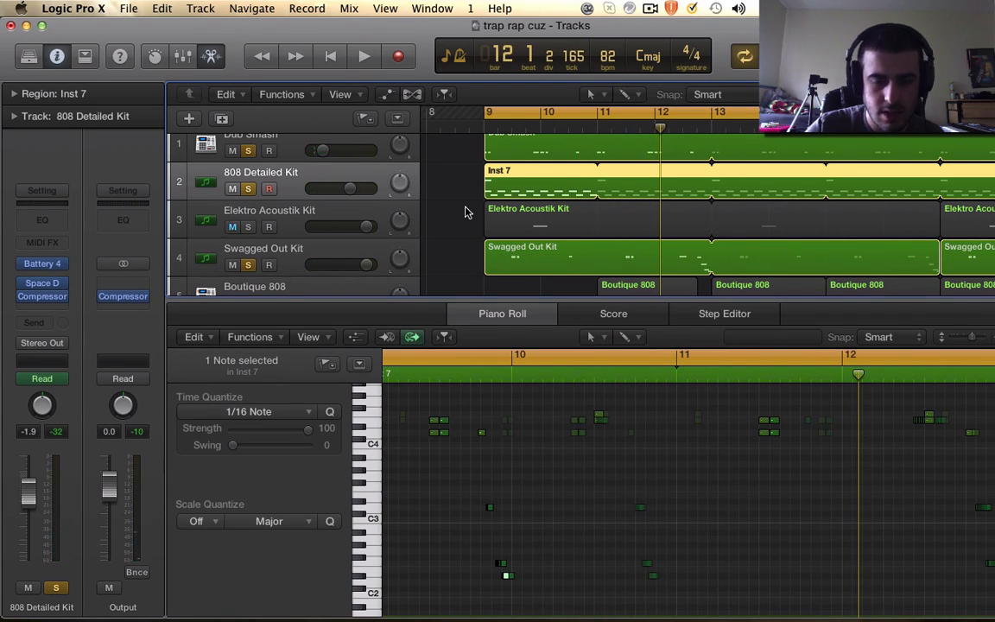
left_click(466, 211)
key("super+Left")
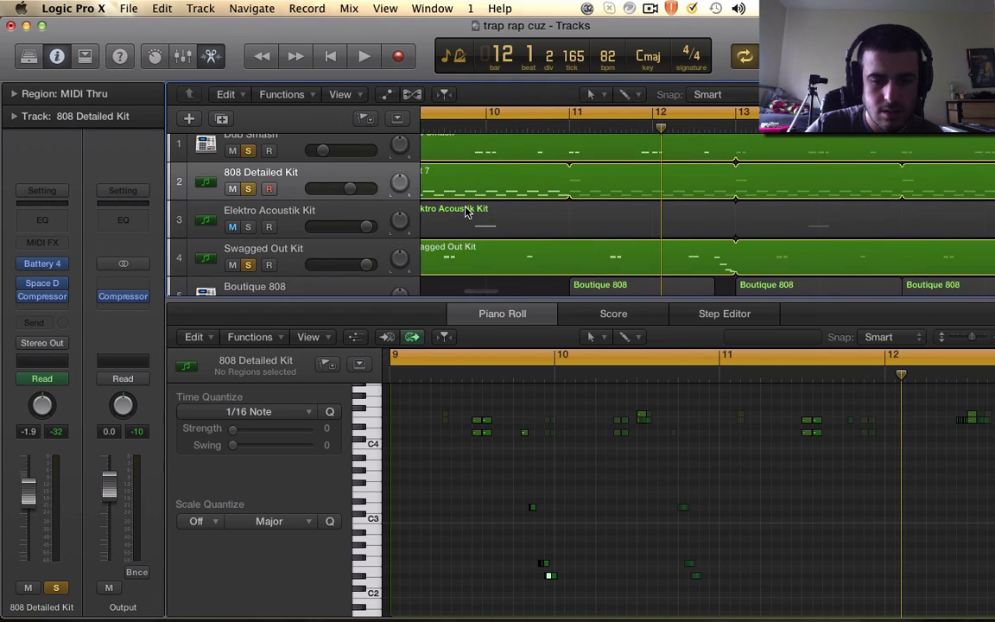
key("super+Right")
left_click(633, 322)
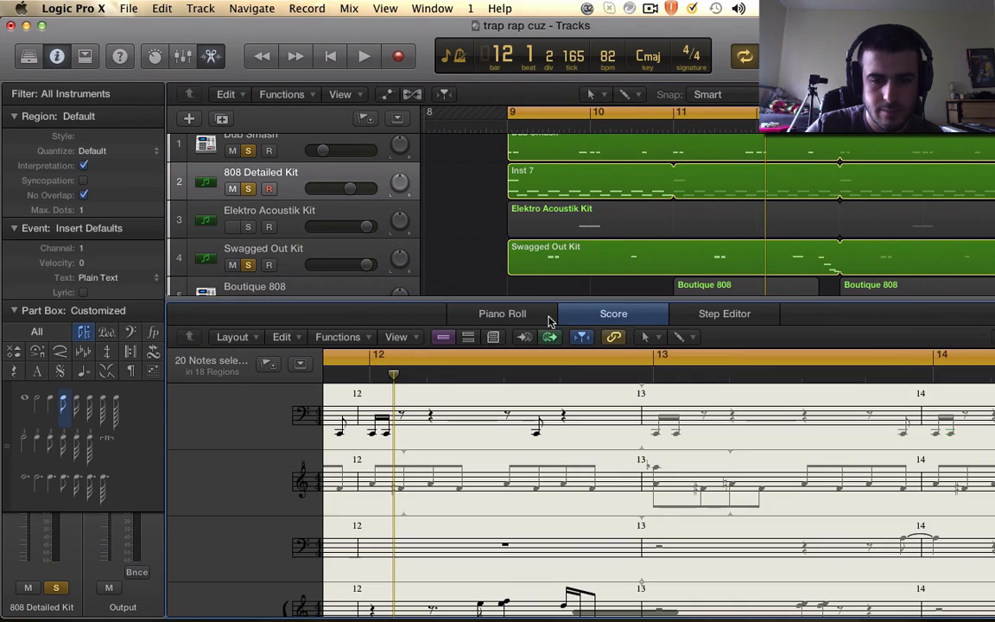
left_click(500, 320)
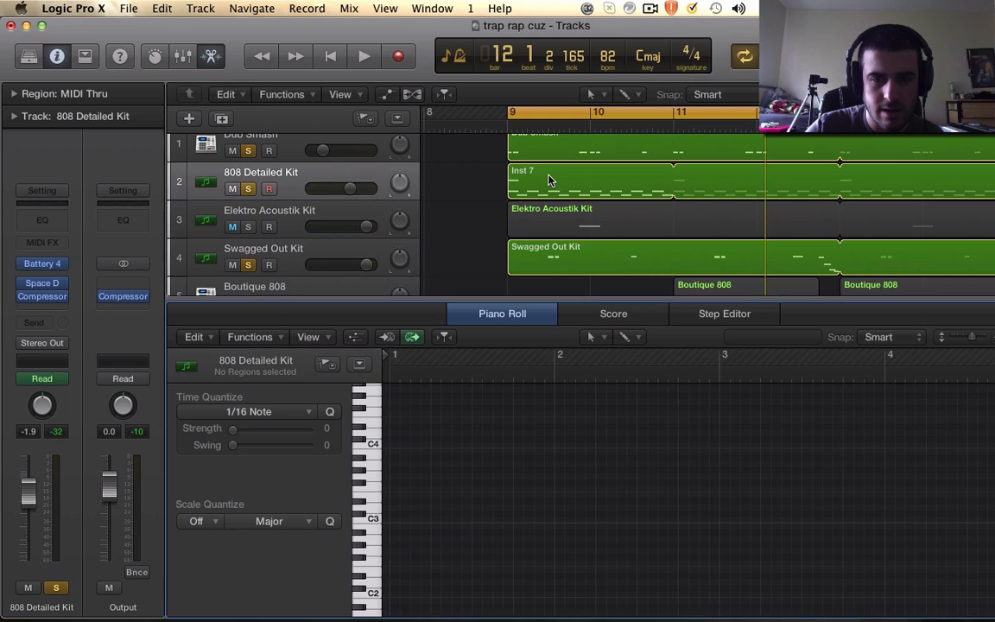
Select the first Inst 7 region and search the Piano Roll's octaves from bar 9 for its notes
left_click(518, 177)
scroll(566, 446, "up", 10)
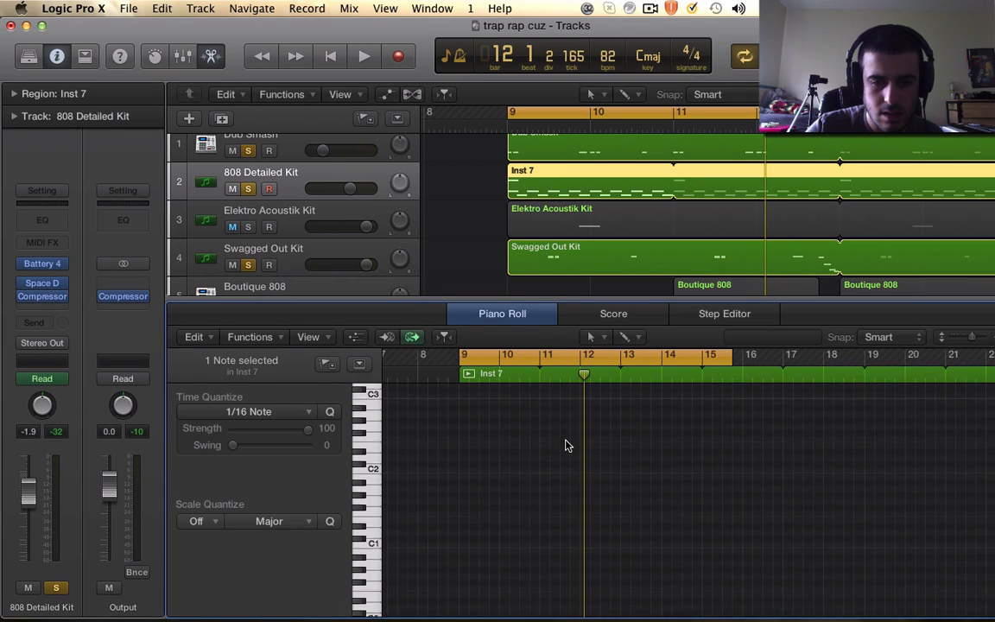
scroll(566, 445, "up", 5)
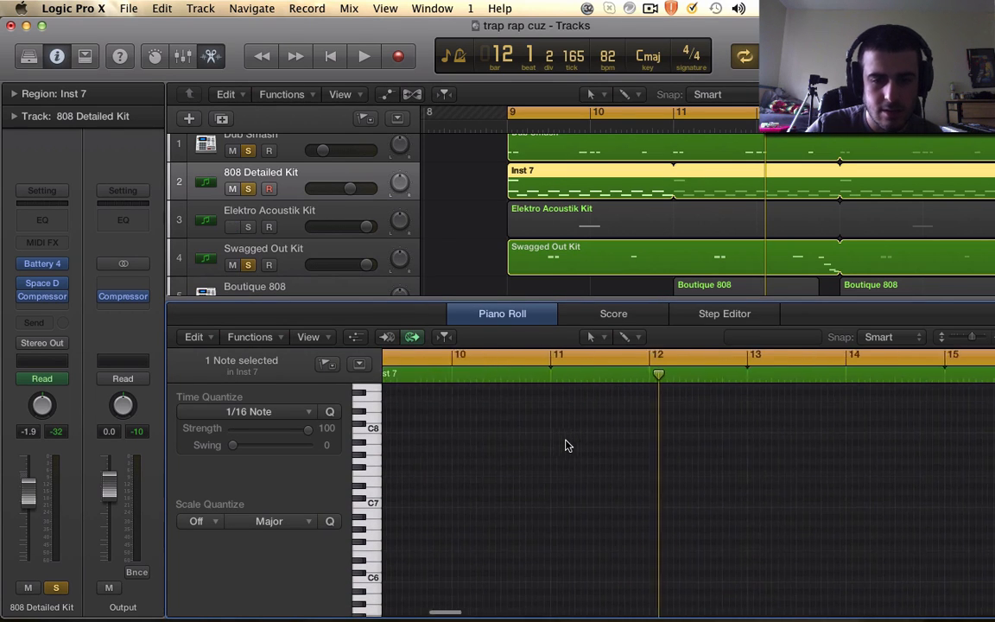
scroll(566, 446, "left", 5)
scroll(565, 446, "right", 2)
scroll(566, 446, "down", 1)
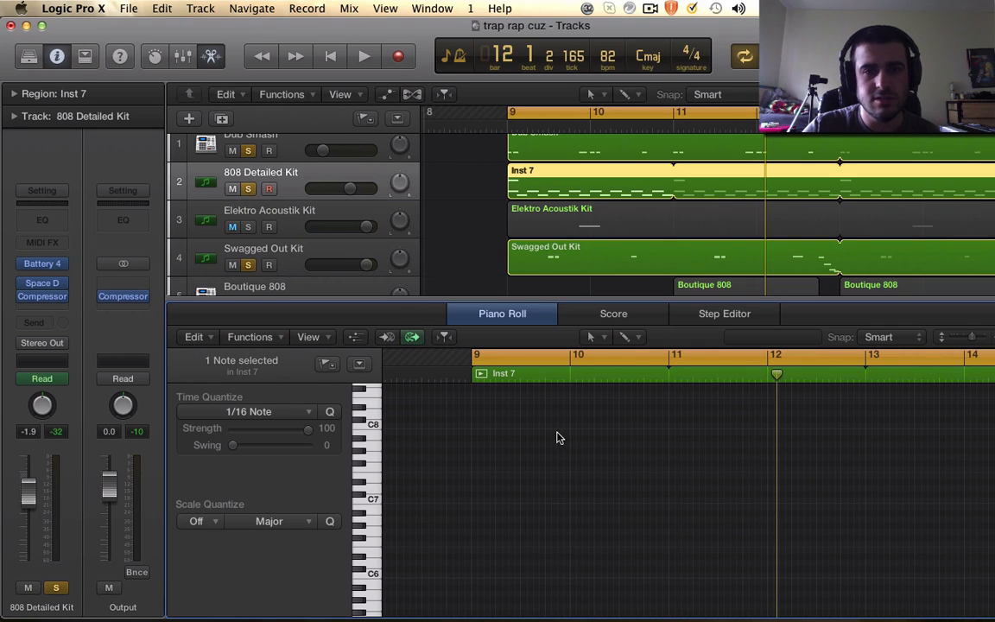
left_click(479, 295)
scroll(479, 295, "down", 1)
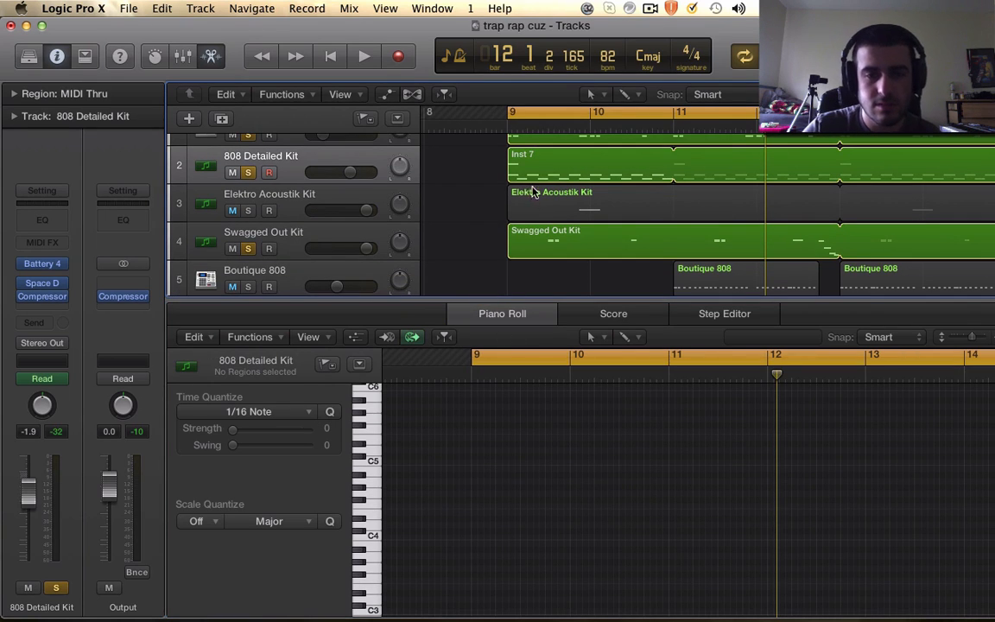
left_click(516, 161)
scroll(533, 461, "down", 3)
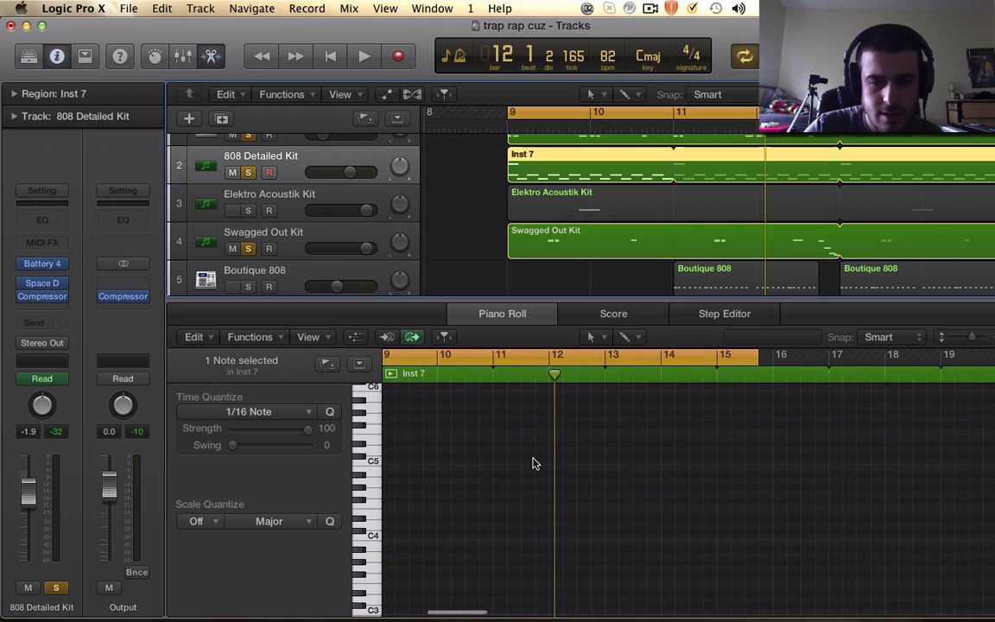
left_click(456, 206)
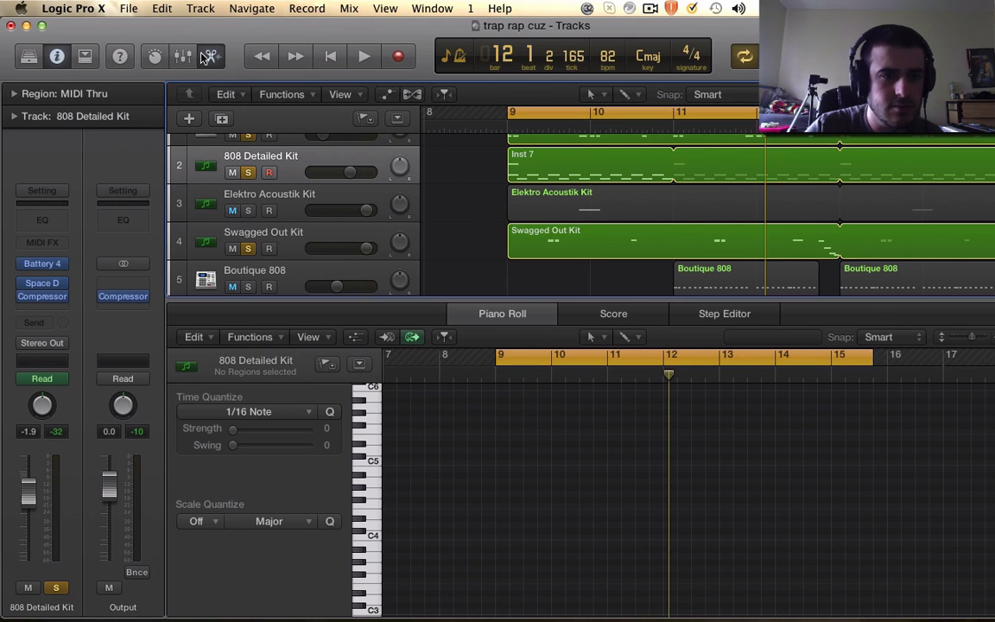
left_click(205, 56)
left_click(205, 56)
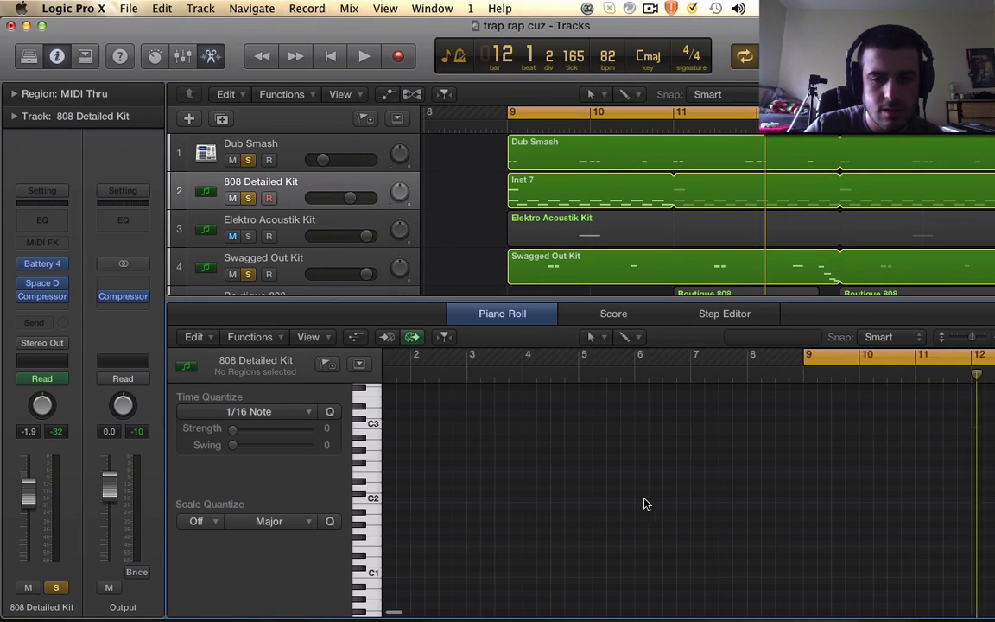
scroll(646, 503, "right", 8)
scroll(644, 503, "left", 5)
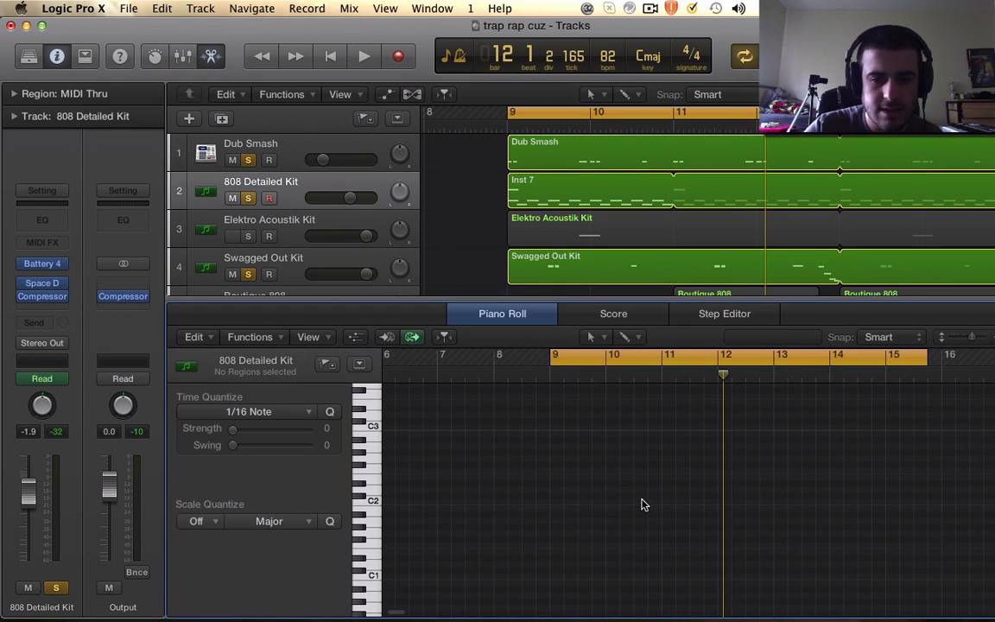
Reselect the first Inst 7 region, zoom the tracks area in on bar 9 and play the opening beats
left_click(589, 190)
scroll(677, 490, "up", 10)
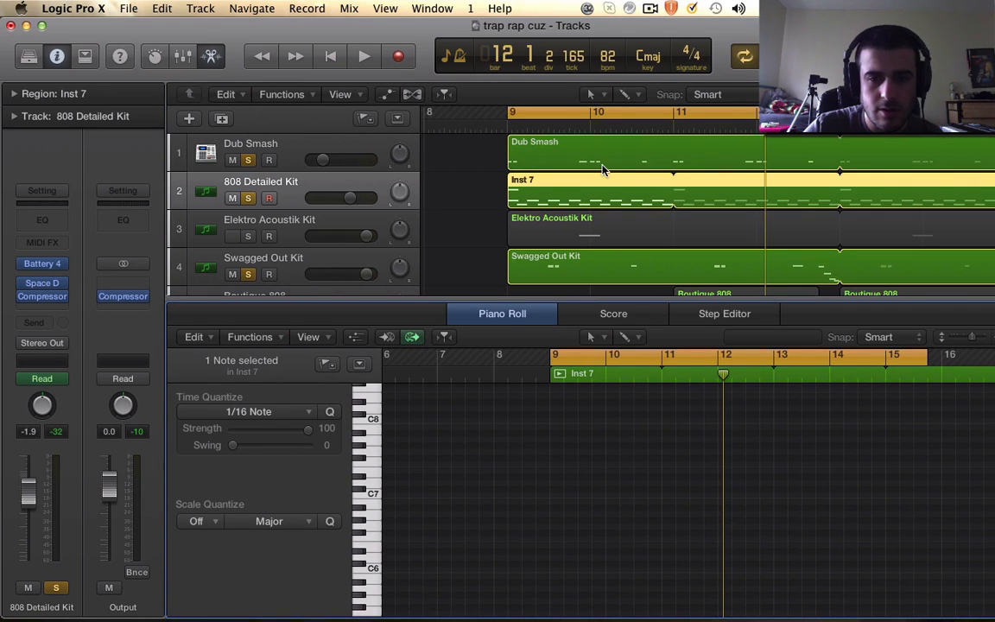
scroll(602, 170, "up", 4)
left_click(346, 184)
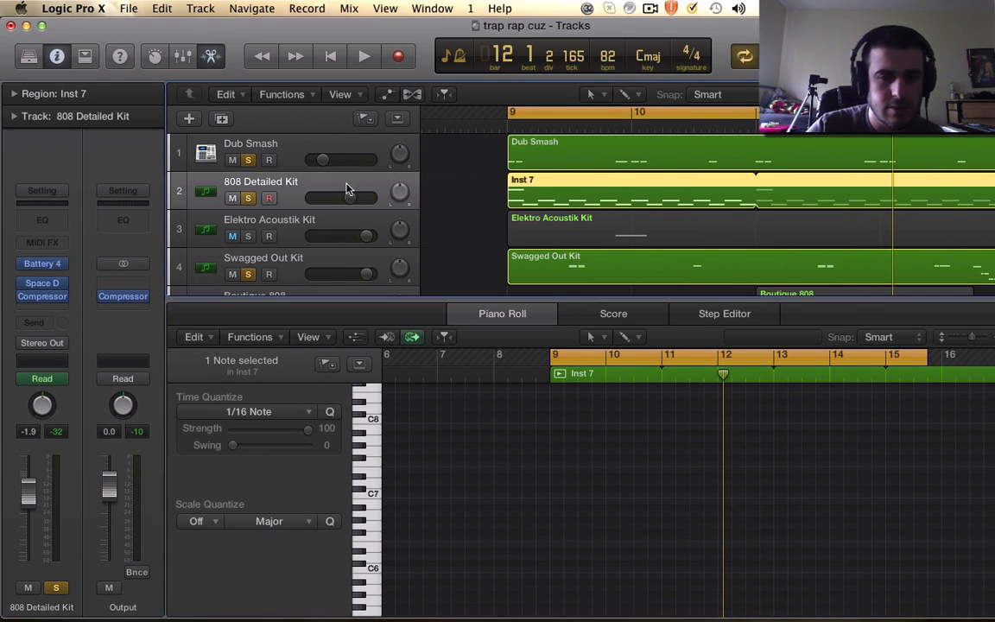
scroll(484, 188, "up", 4)
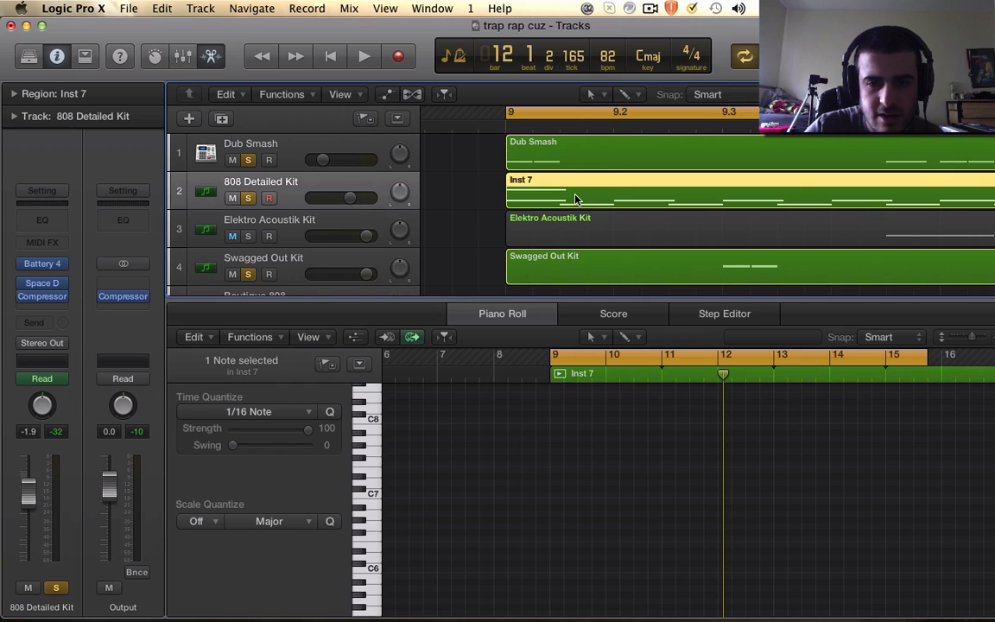
key("space")
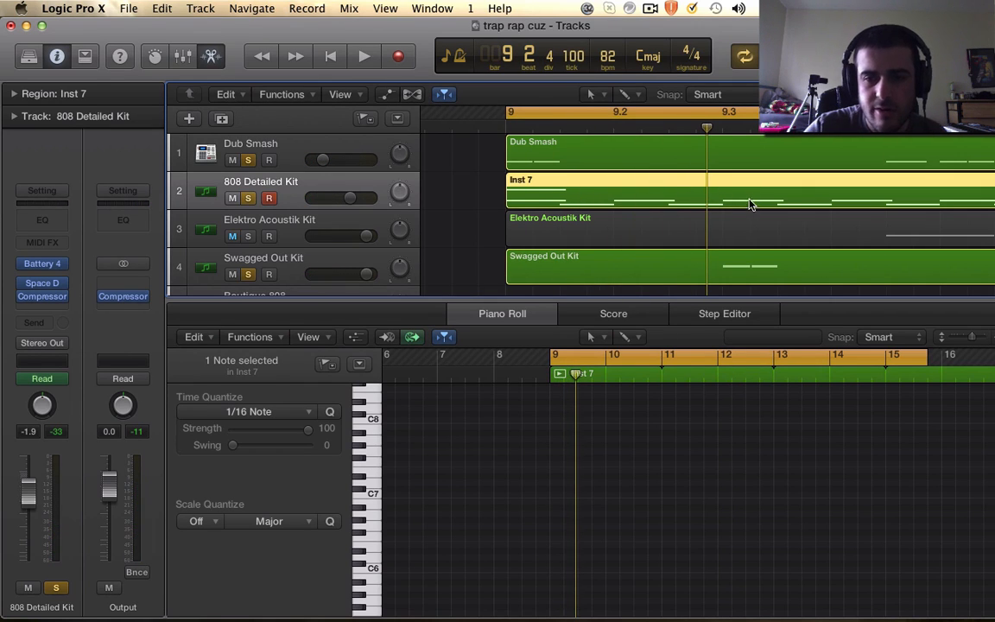
Inspect which cells the pattern triggers in the 808 Detailed Kit track's Battery 4, close it and replay the start of bar 9
left_click(35, 263)
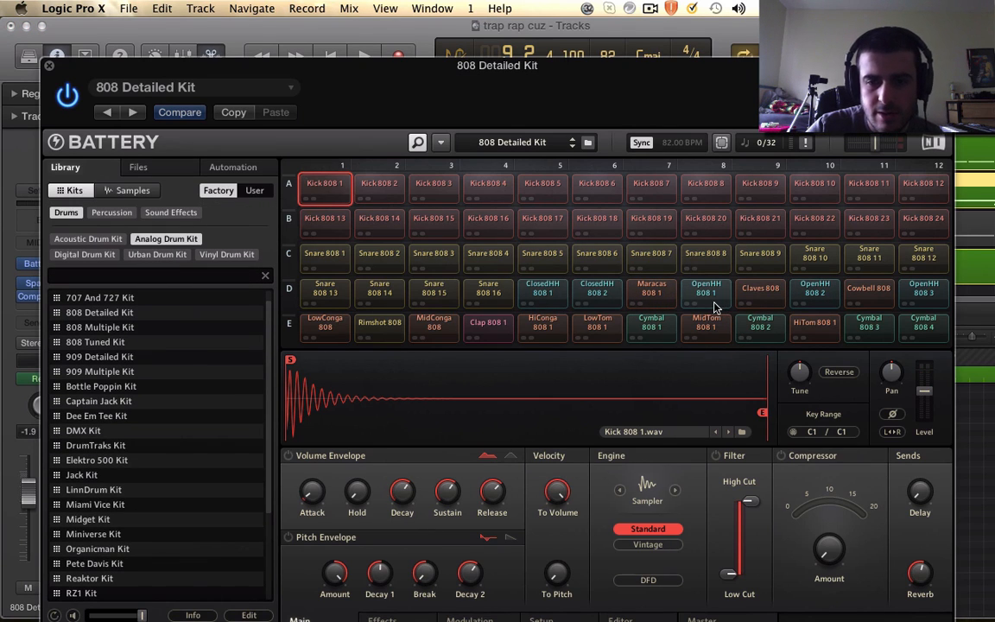
key("space")
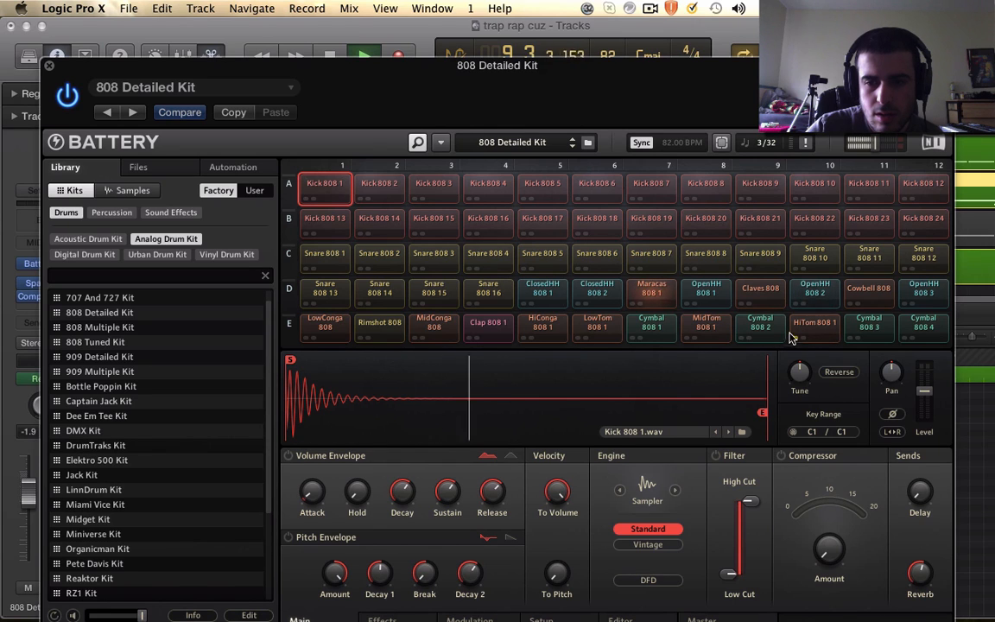
key("space")
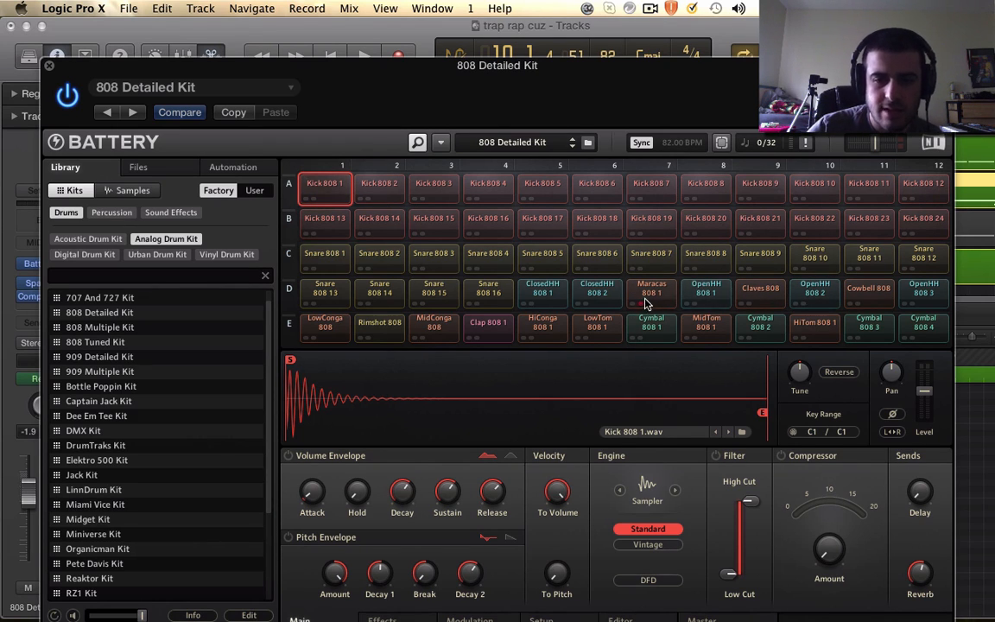
left_click(49, 65)
key("space")
key("space")
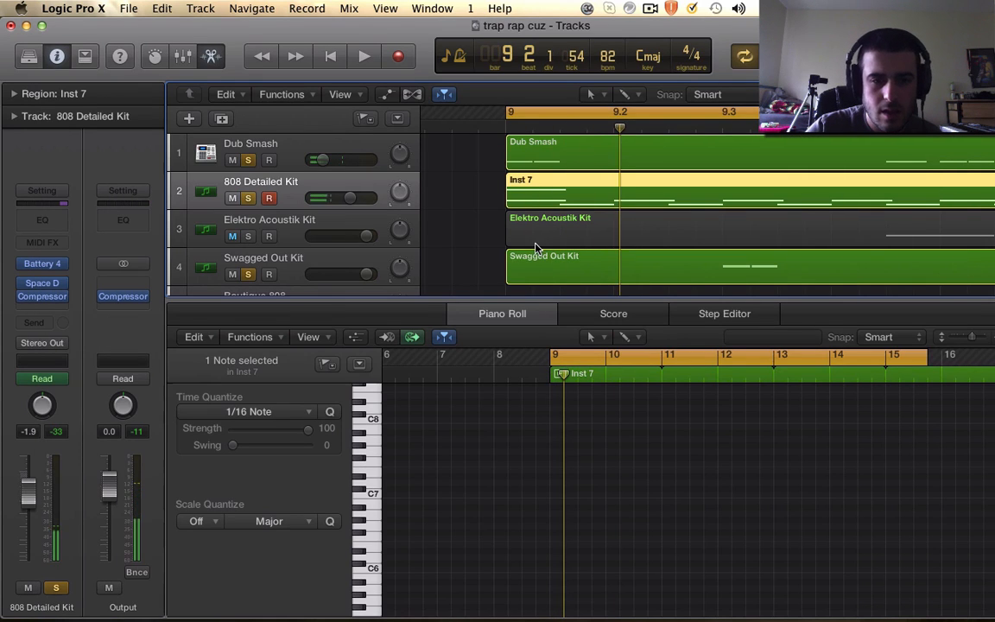
Reopen the first Inst 7 region in the Piano Roll and examine its alternating notes from bar 9 up close
key("e")
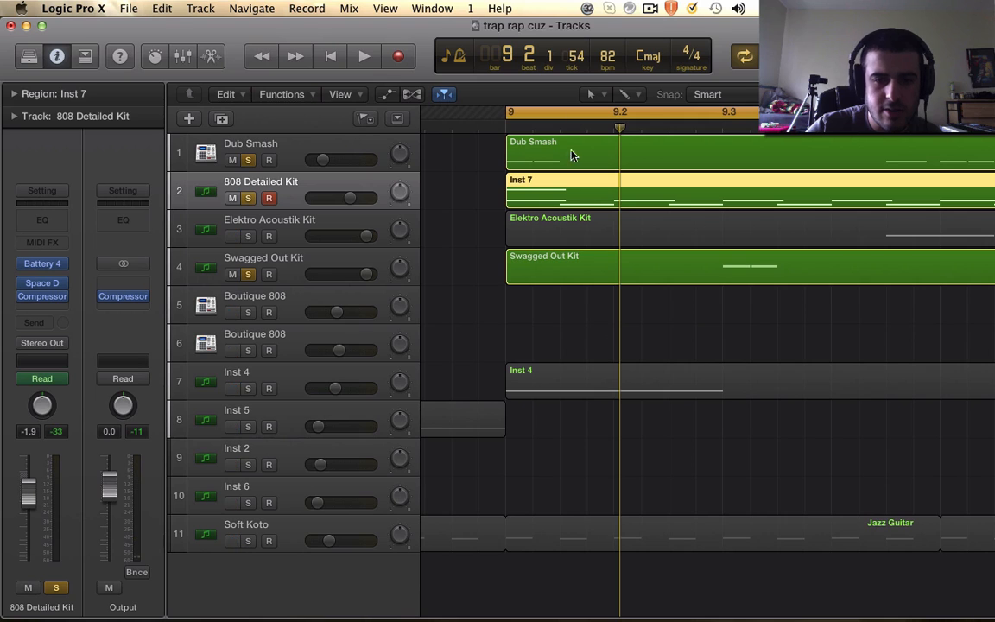
double_click(572, 193)
key("super+Right")
key("super+Right")
key("super+Right")
key("super+Right")
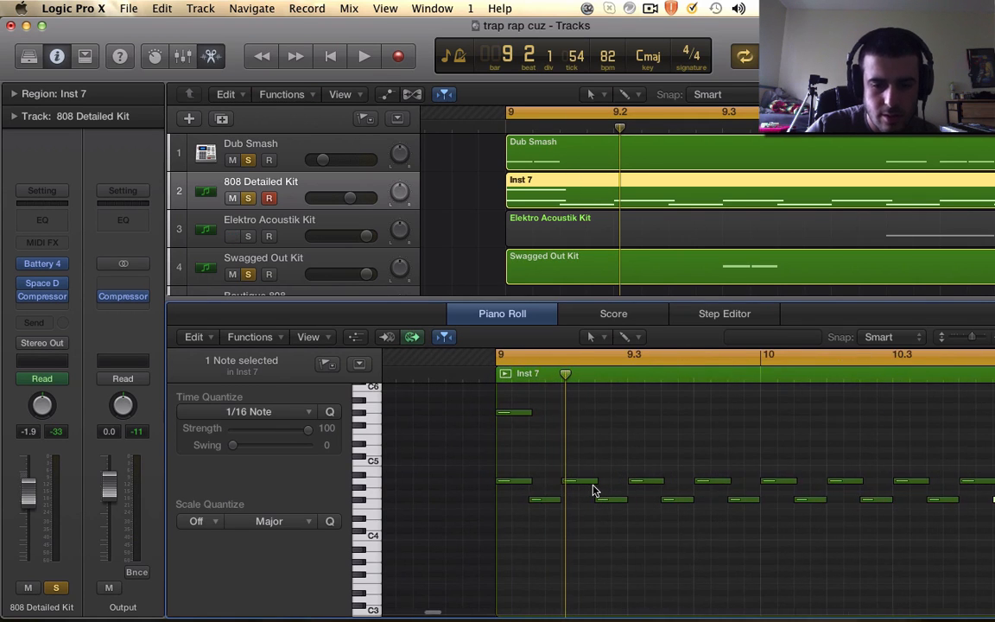
Play the soloed drum tracks into bar 10 while looking over the other tracks, and stop playback
key("space")
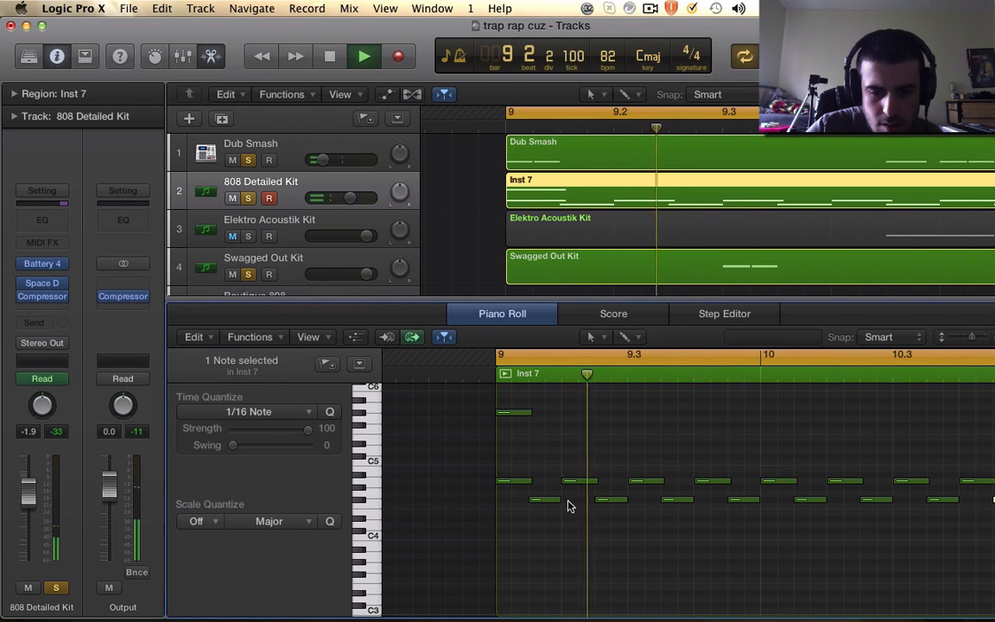
scroll(650, 252, "down", 10)
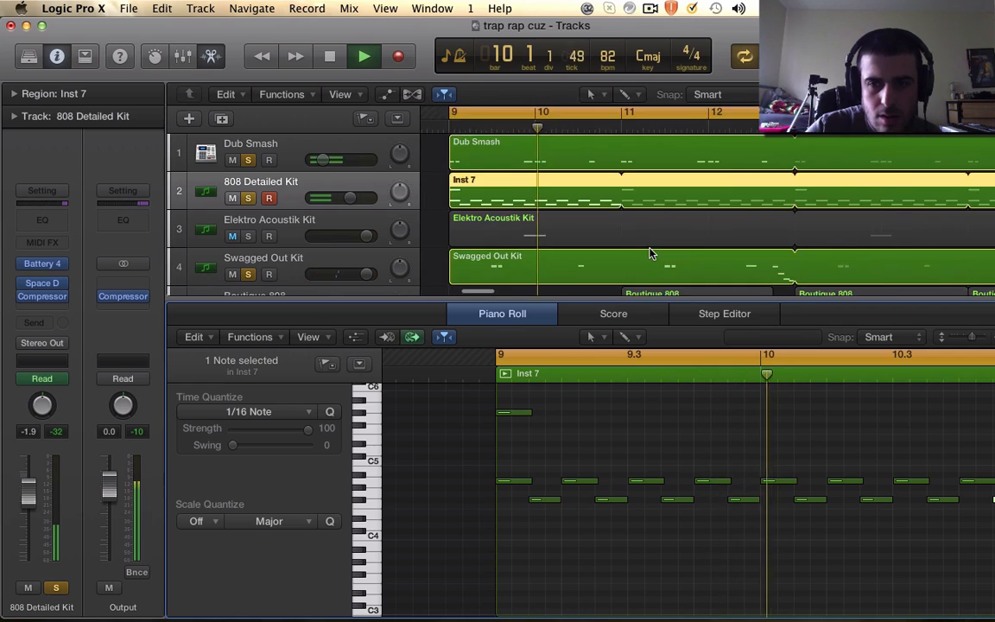
scroll(650, 253, "left", 4)
scroll(650, 252, "down", 5)
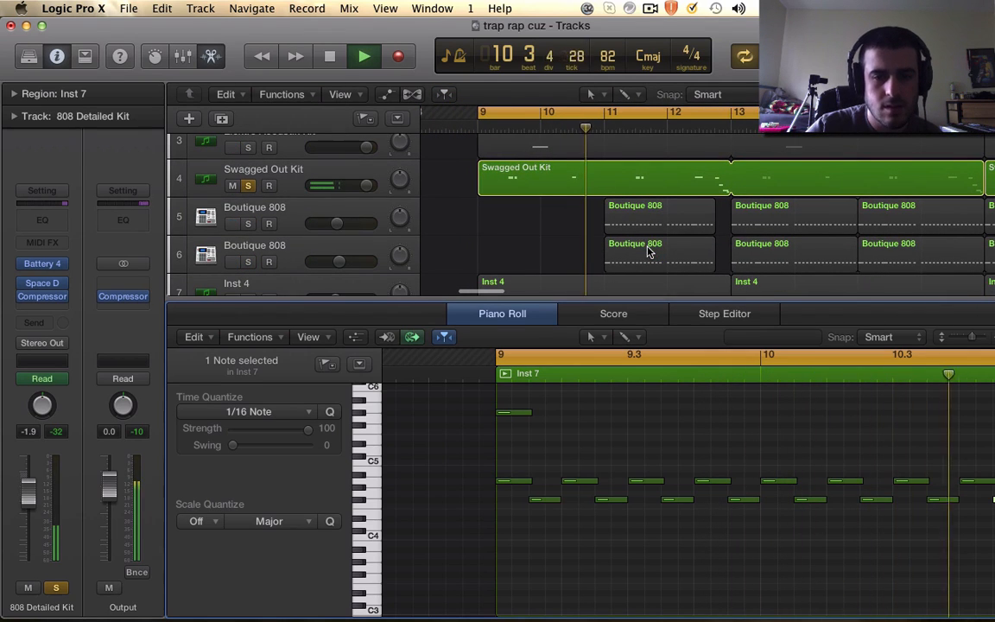
key("space")
Solo and select the Elektro Acoustik Kit track and play the drum tracks from bar 9 into bar 10
scroll(595, 204, "up", 2)
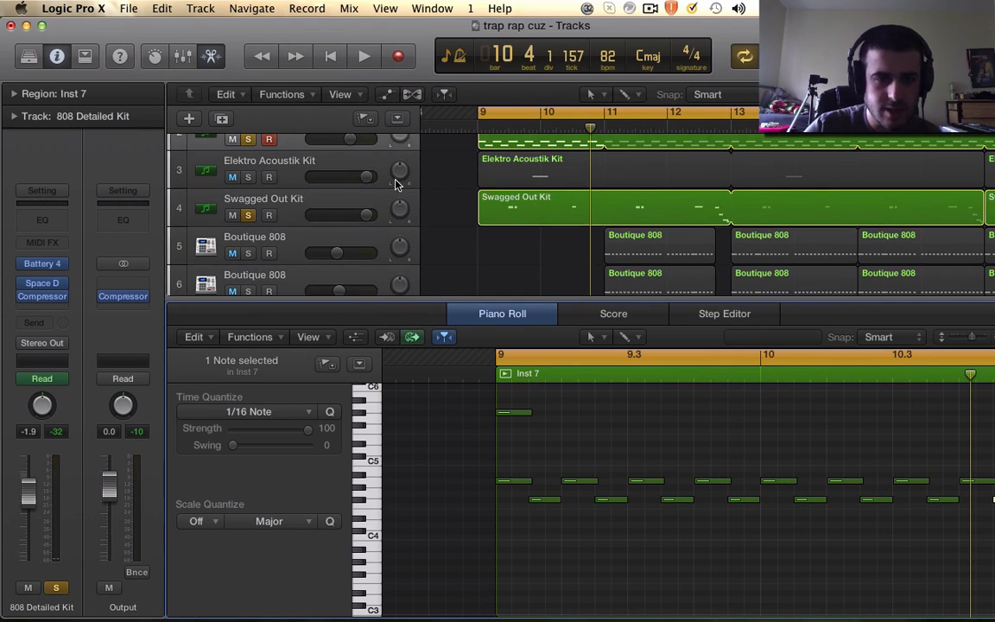
left_click(251, 159)
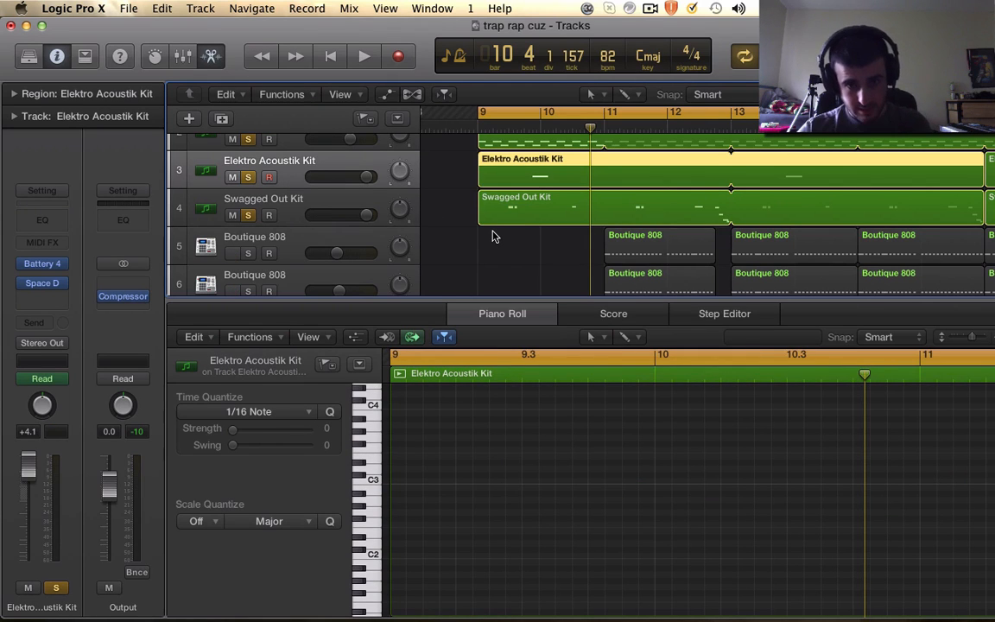
key("space")
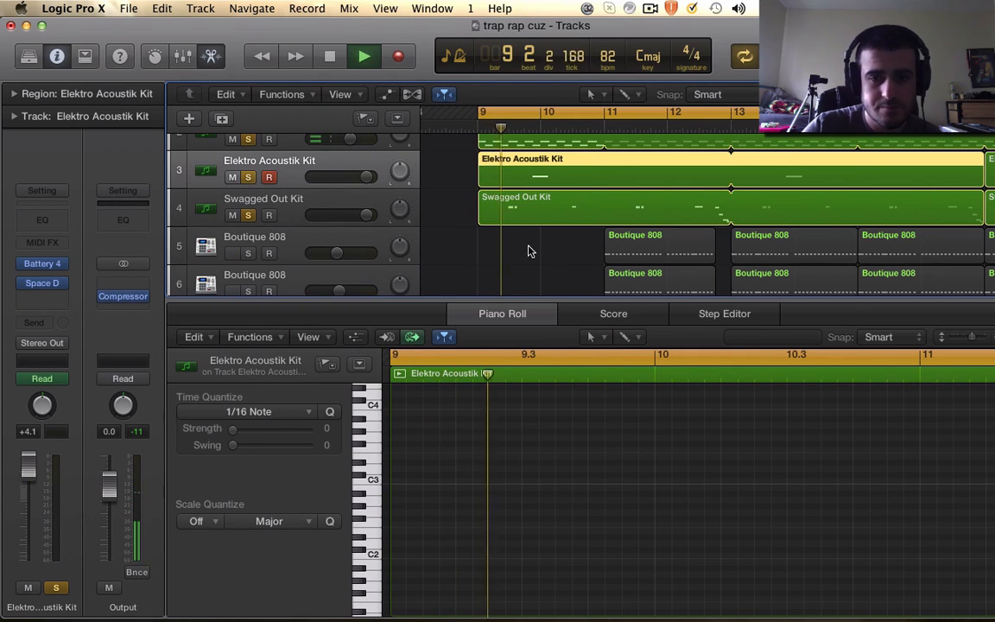
scroll(529, 250, "up", 1)
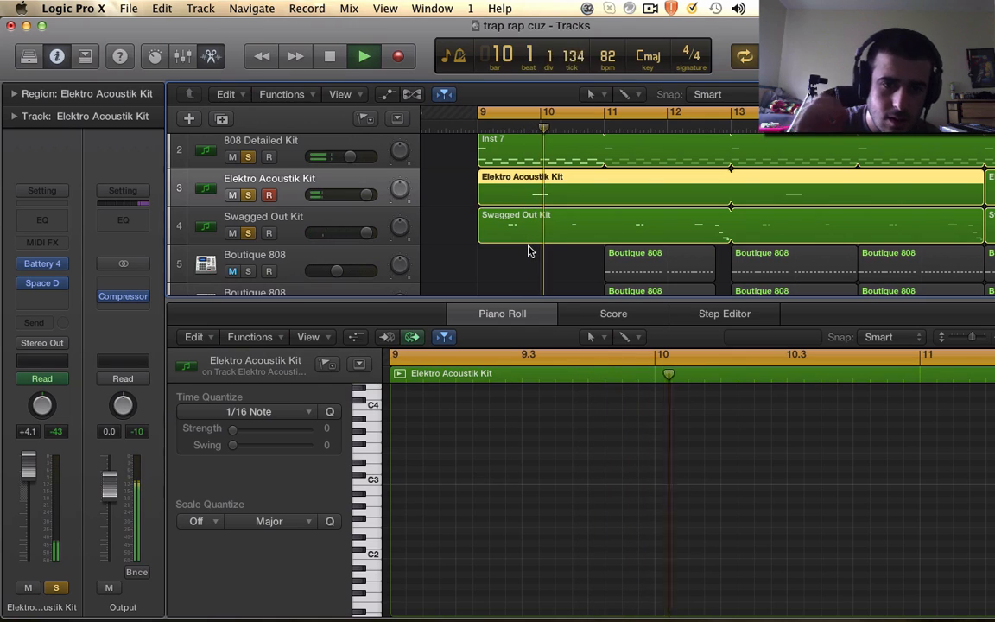
key("space")
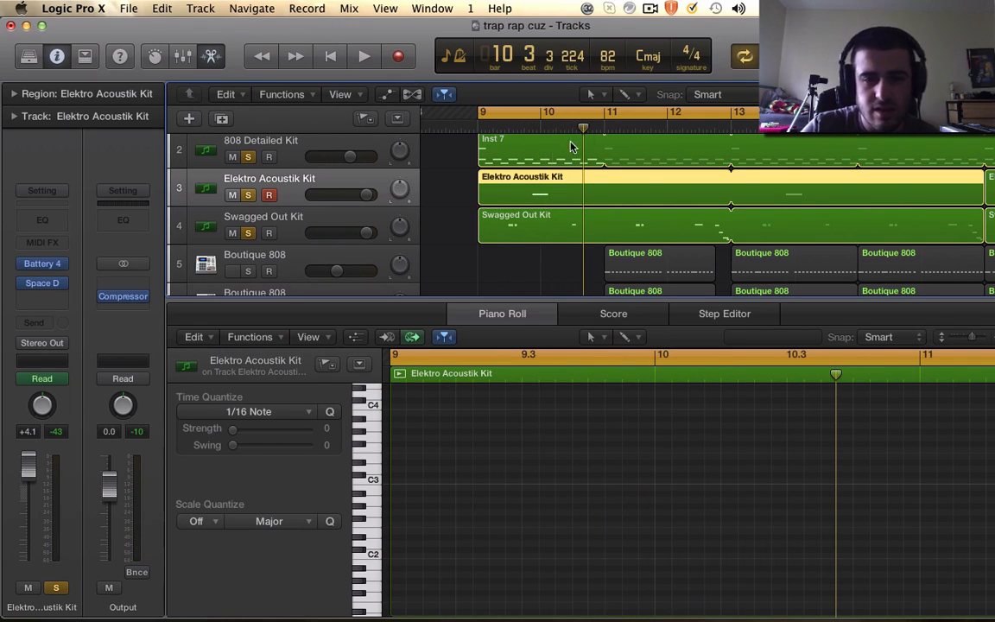
Set the cycle range from bar 11 to bar 14 and solo both Boutique 808 tracks
left_click(603, 114)
left_click_drag(604, 114, 851, 115)
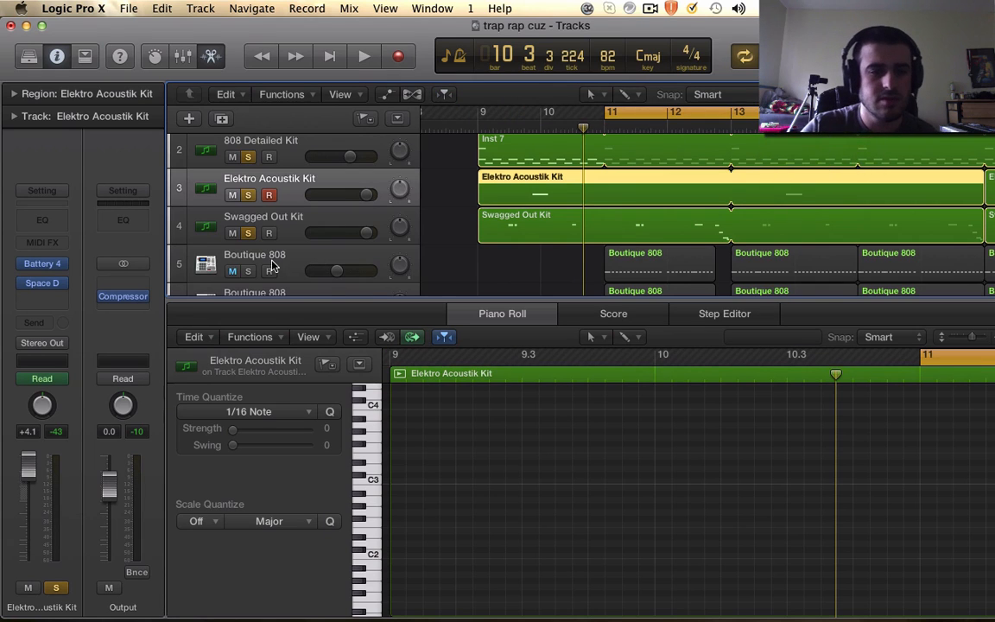
scroll(273, 265, "down", 4)
left_click(250, 274)
left_click(249, 237)
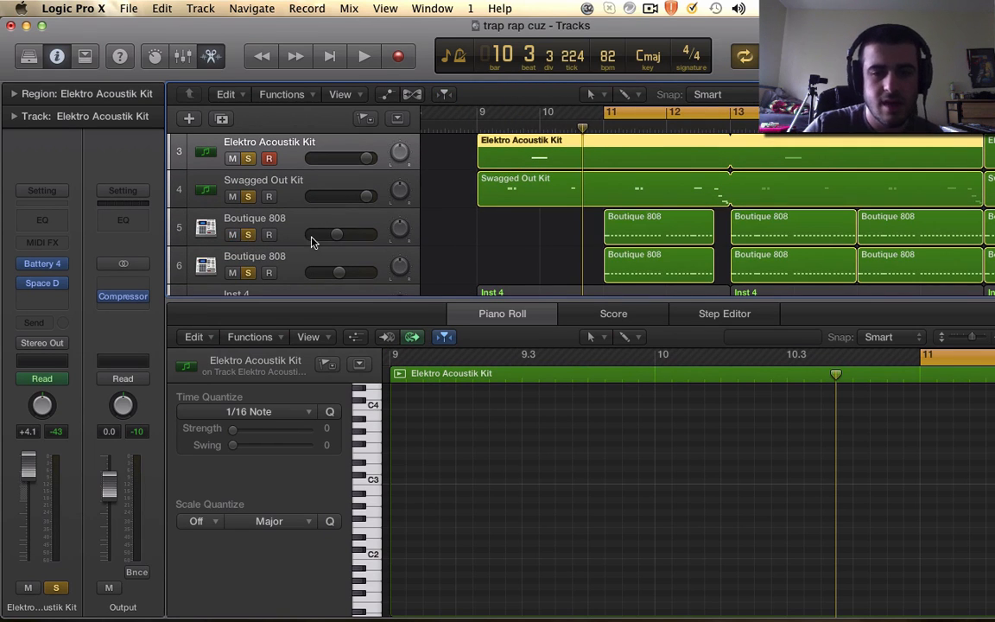
Select the first region at bar 11 on both Boutique 808 tracks together
scroll(561, 238, "up", 1)
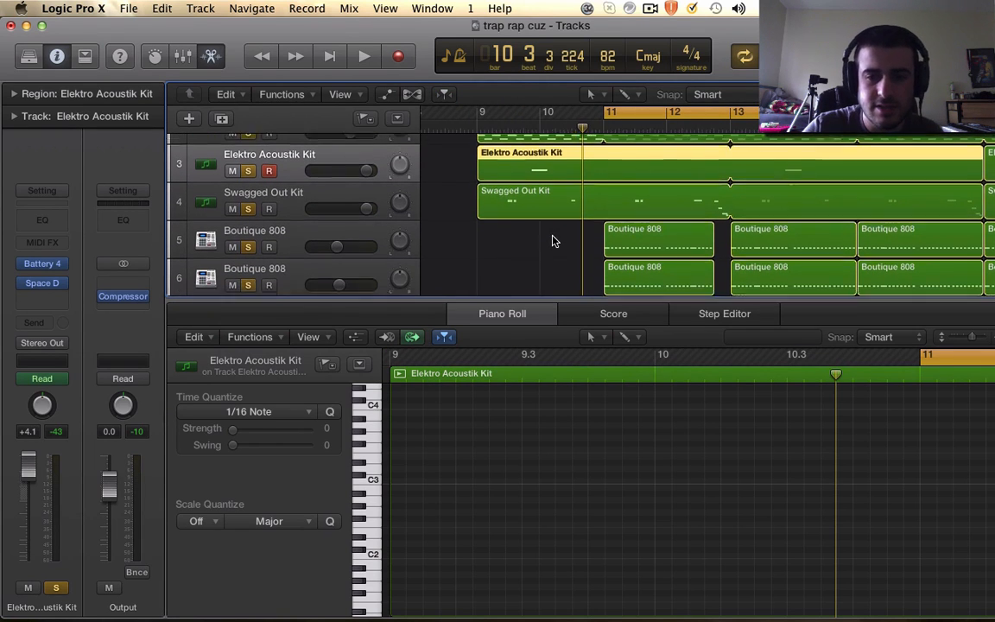
left_click(580, 222)
left_click_drag(580, 222, 688, 262)
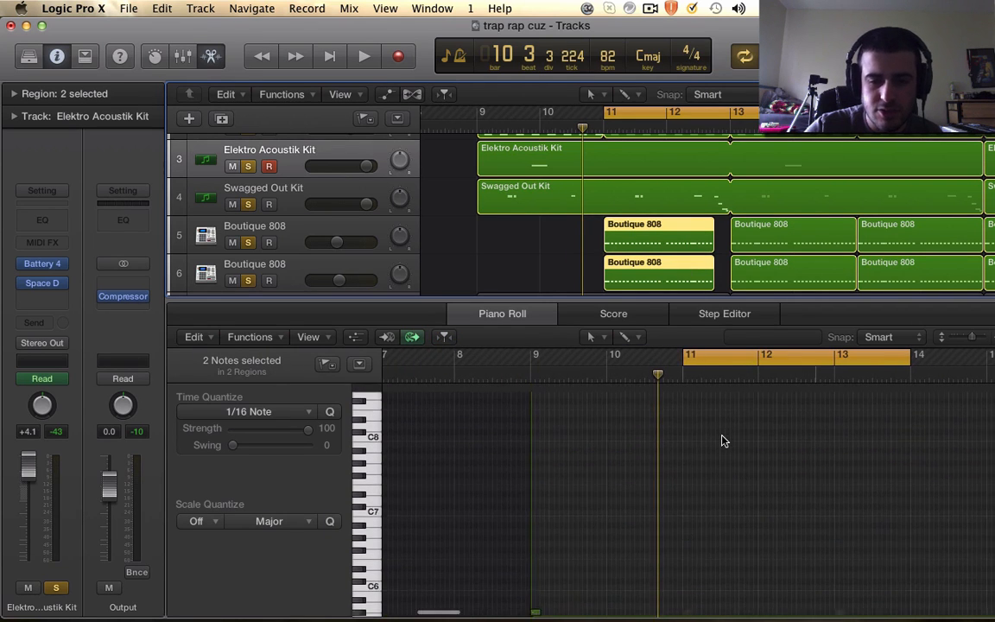
Show the two selected Boutique 808 regions at bar 11 in the Piano Roll
scroll(724, 440, "down", 3)
scroll(620, 278, "down", 3)
scroll(618, 276, "up", 5)
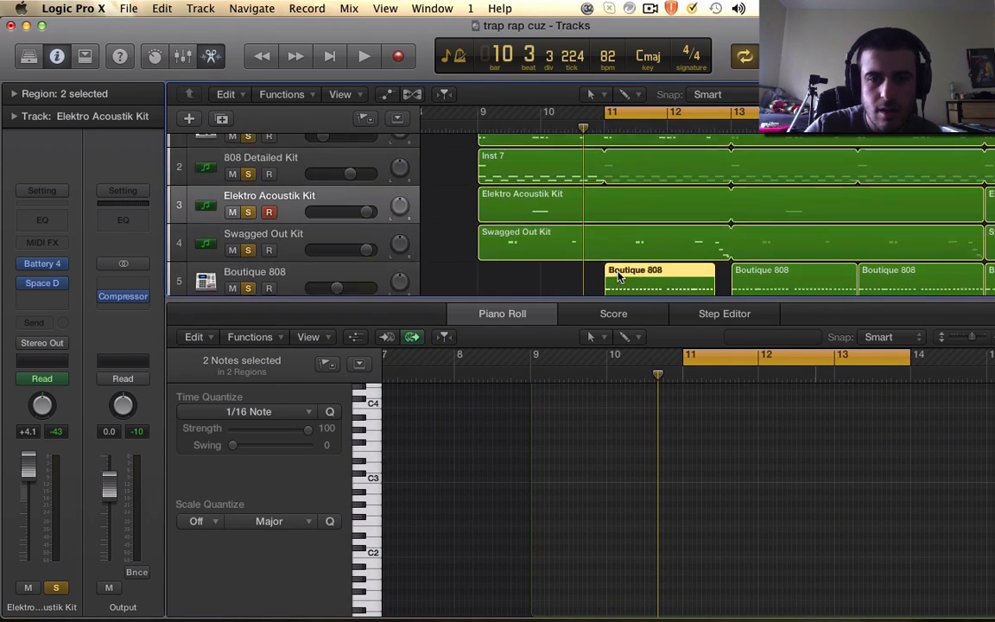
scroll(617, 277, "down", 2)
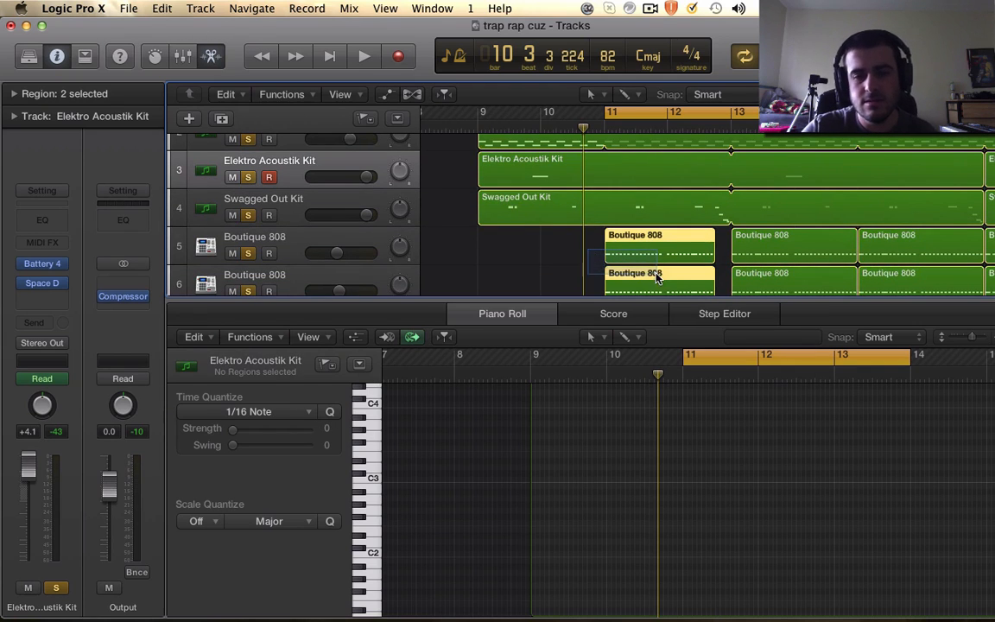
key("e")
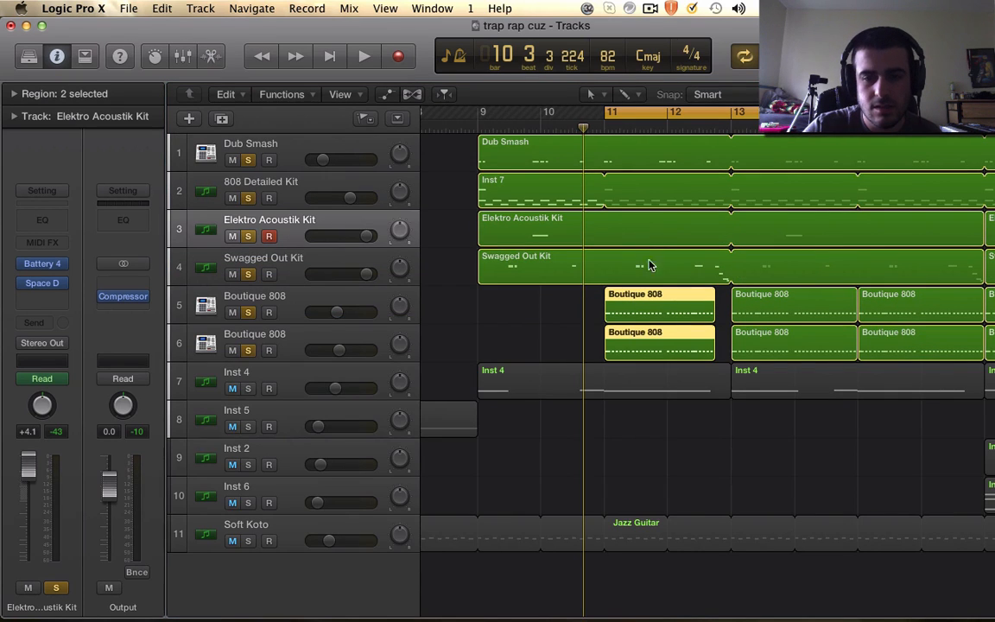
double_click(670, 309)
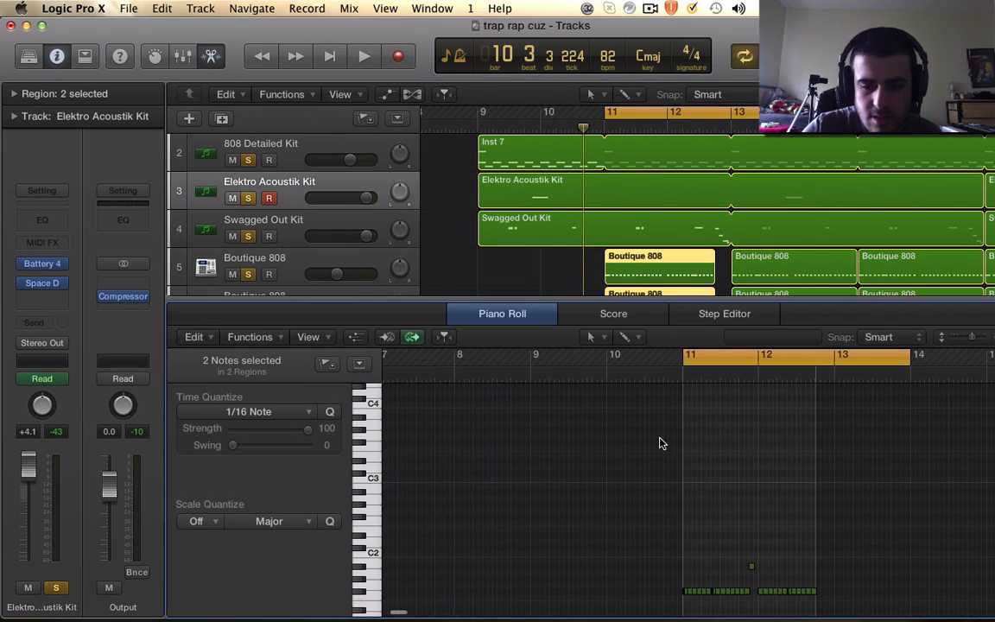
Play the cycle from bar 11 while following the Boutique 808 notes in the Piano Roll, and stop playback
key("space")
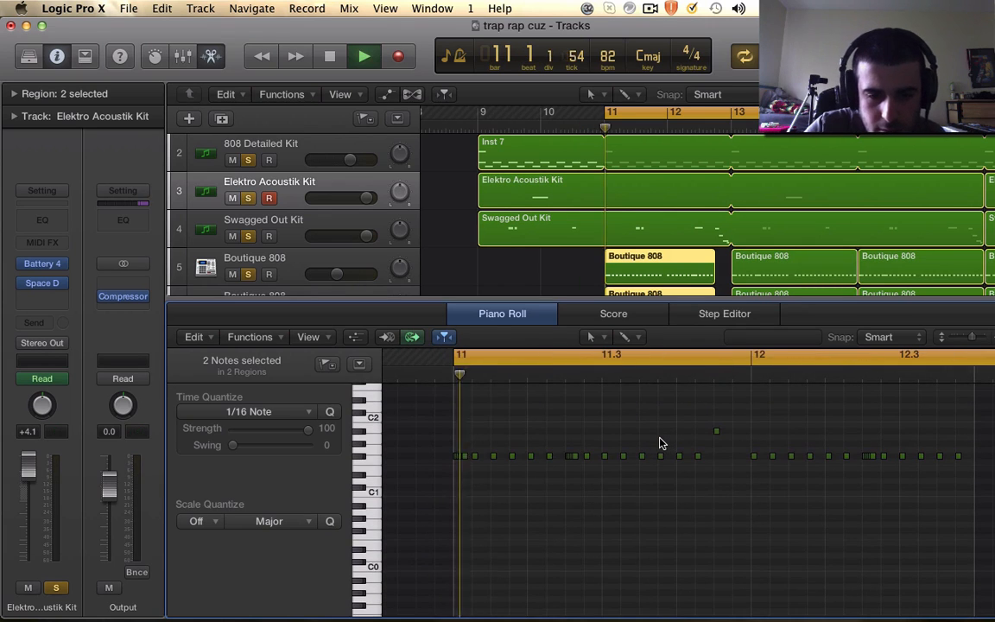
scroll(660, 442, "up", 3)
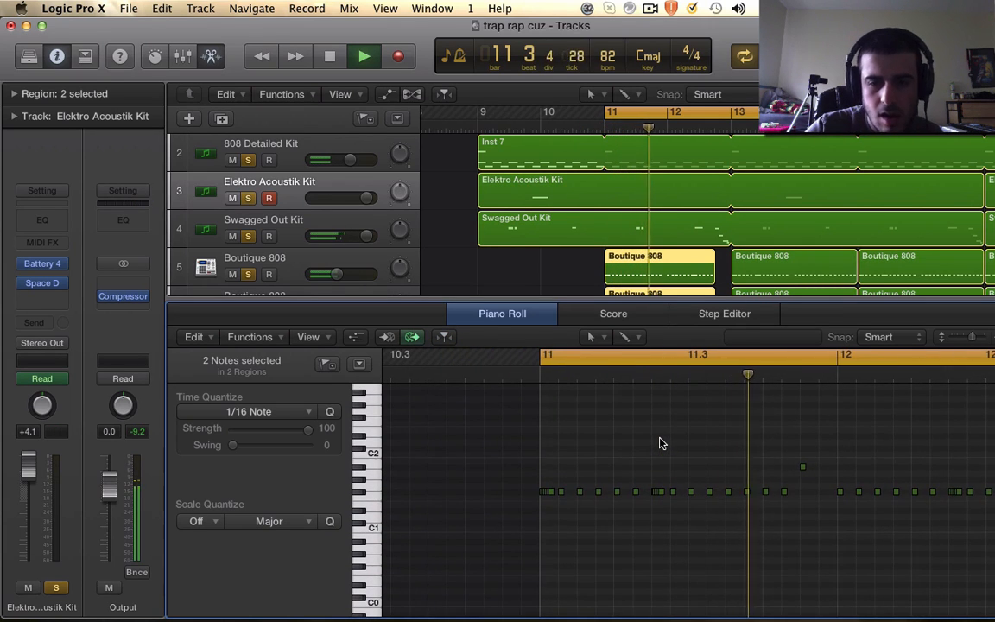
key("super+Left")
key("super+Left")
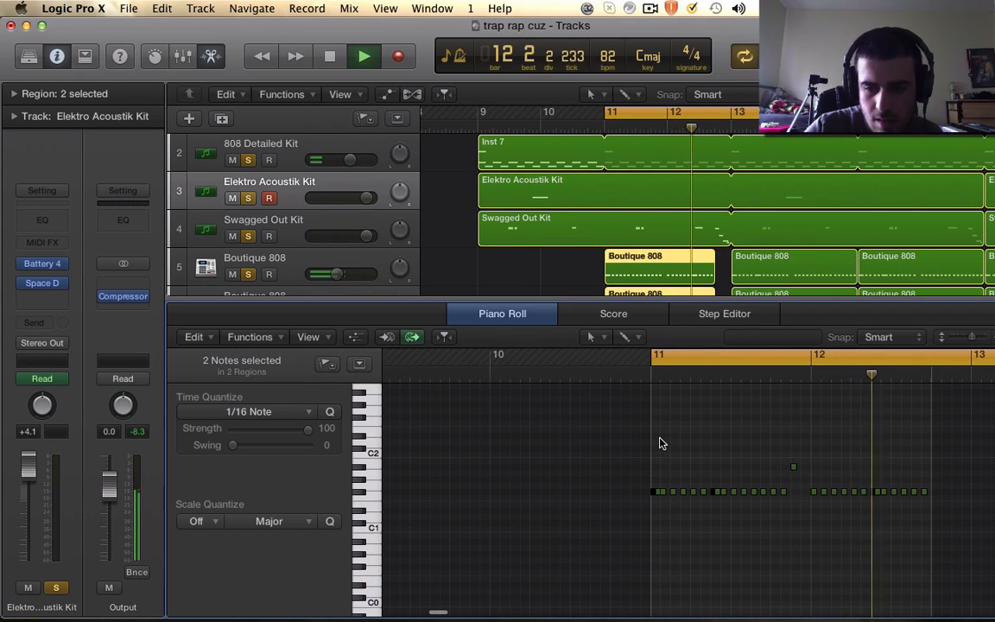
scroll(688, 184, "down", 2)
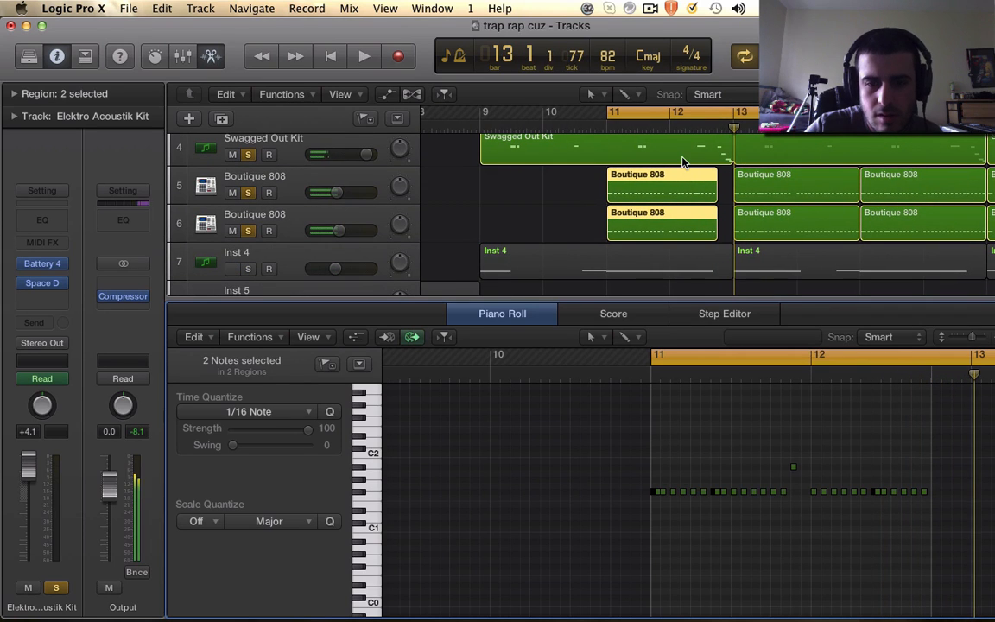
key("space")
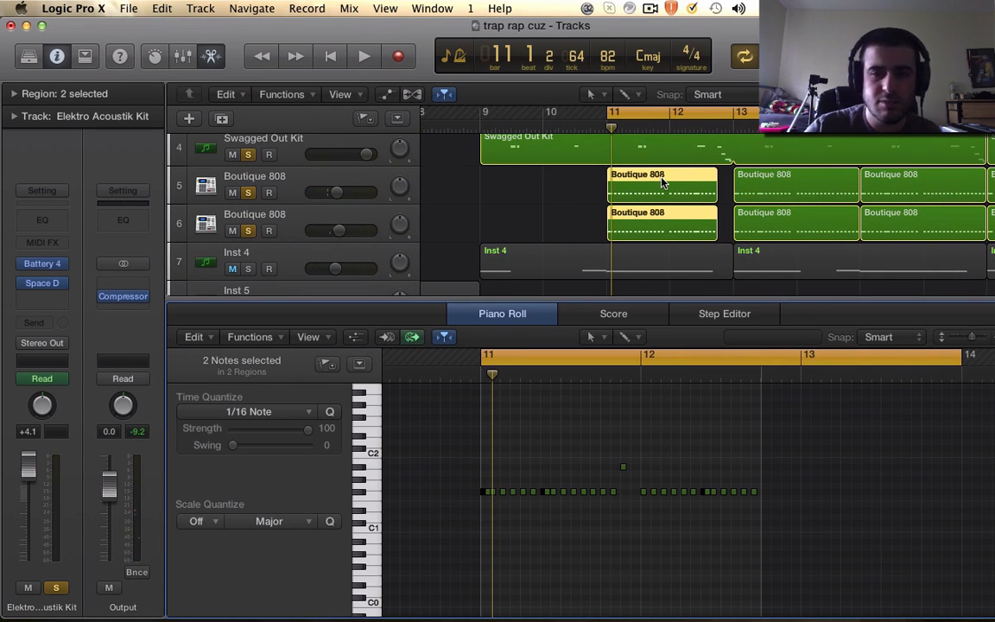
Reselect both Boutique 808 regions at bar 11 and play them from there while viewing their notes up close
left_click(698, 141)
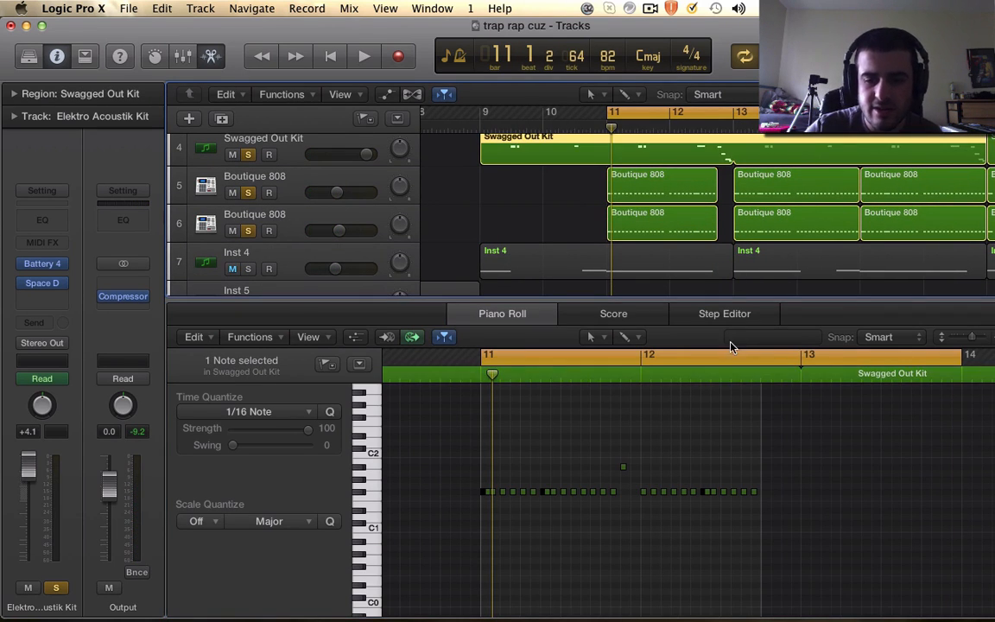
left_click_drag(566, 188, 691, 221)
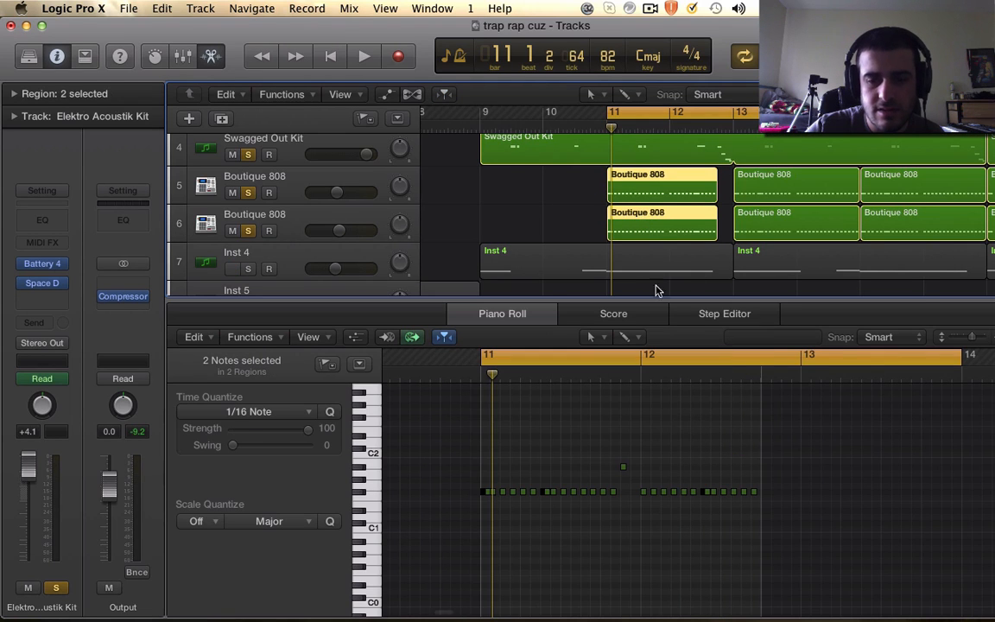
key("space")
key("super+Right")
key("super+Right")
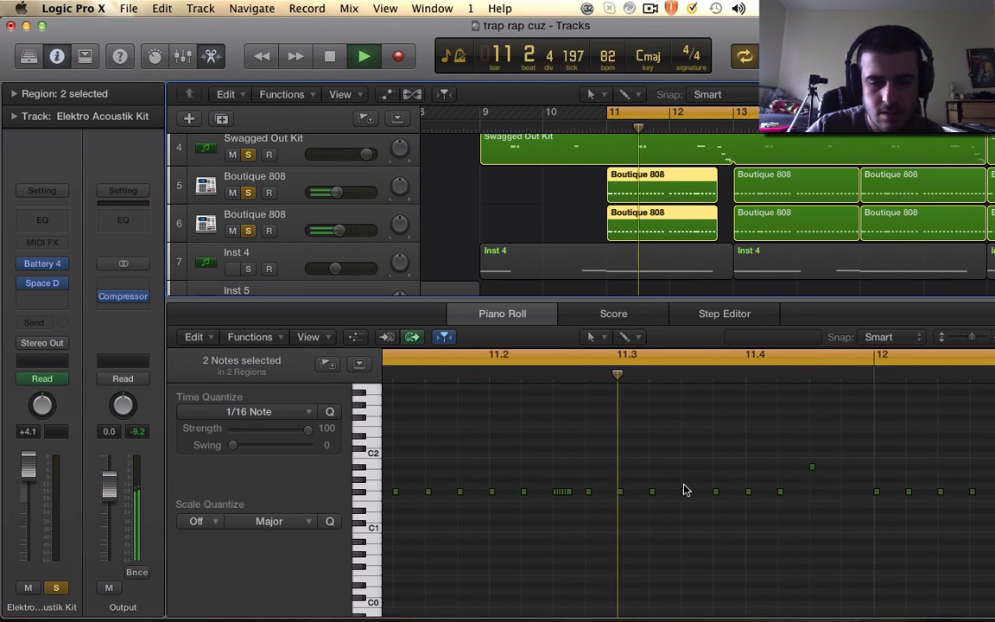
scroll(683, 490, "left", 5)
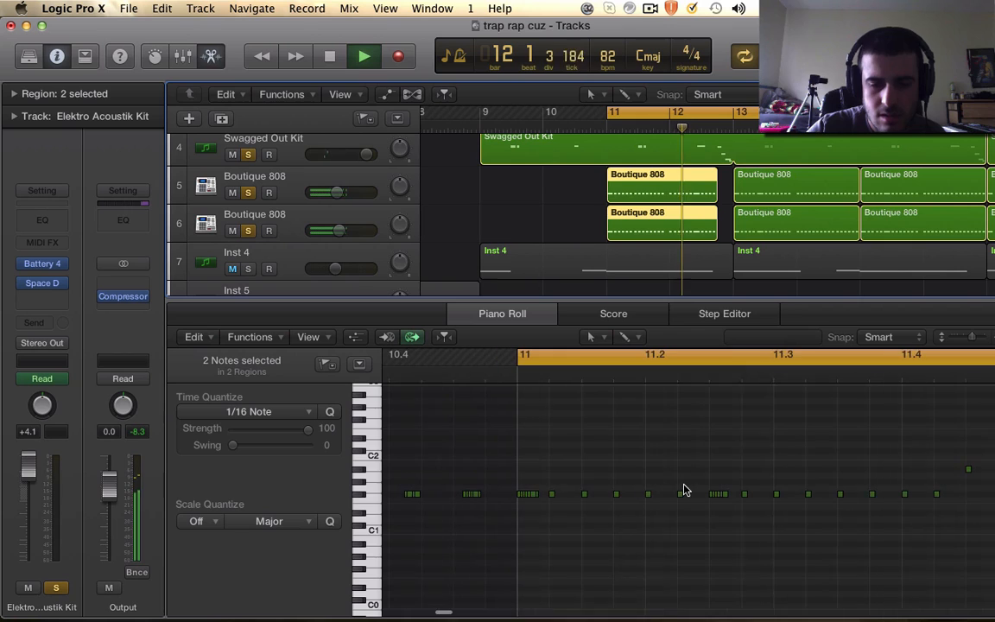
key("space")
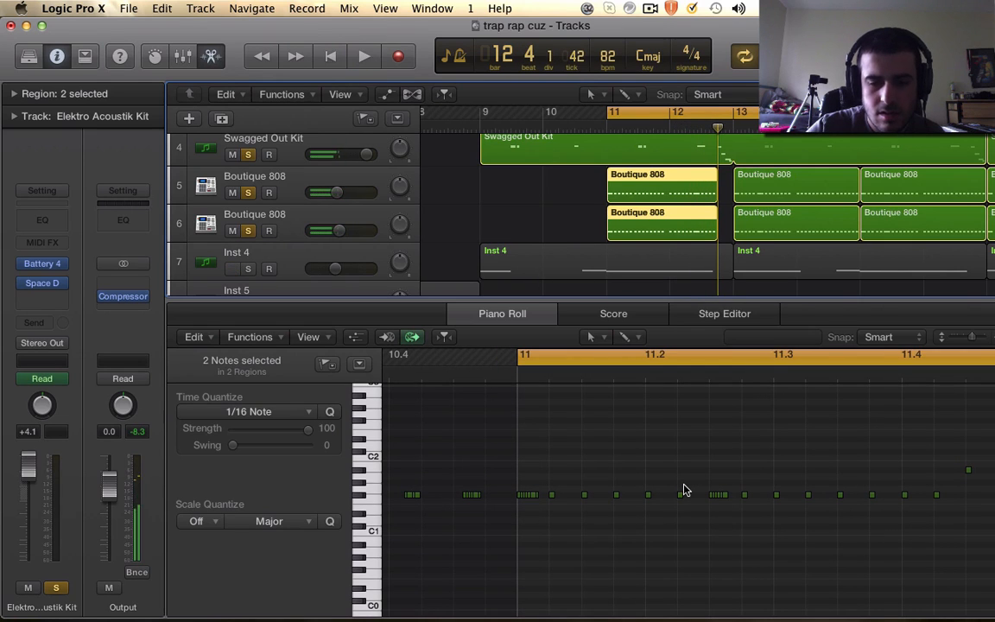
Examine the fast note rolls in the Boutique 808 pattern from bar 11 to bar 13
scroll(683, 490, "up", 5)
scroll(683, 490, "right", 5)
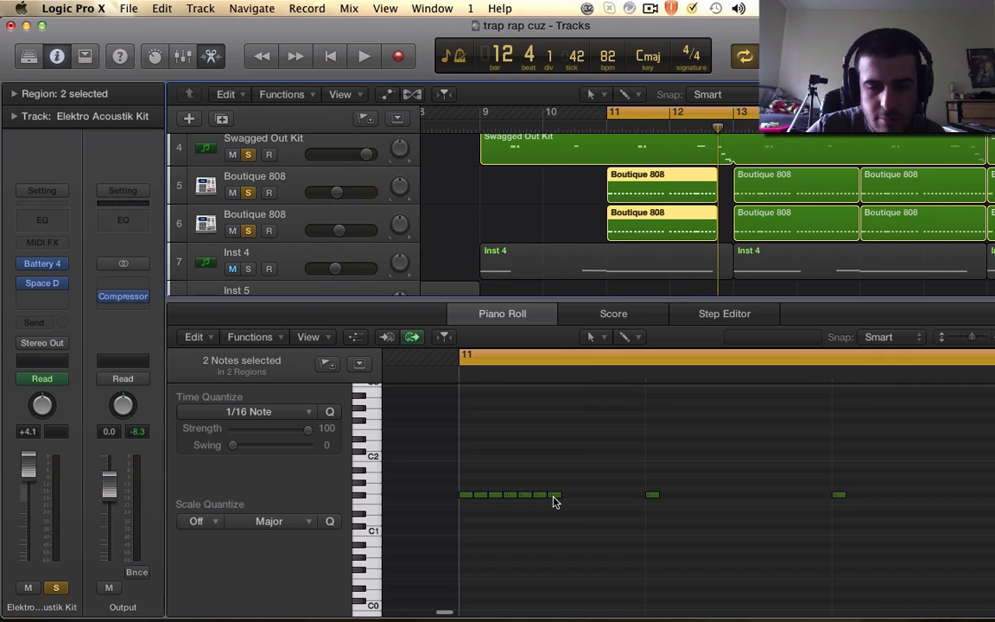
scroll(554, 501, "down", 8)
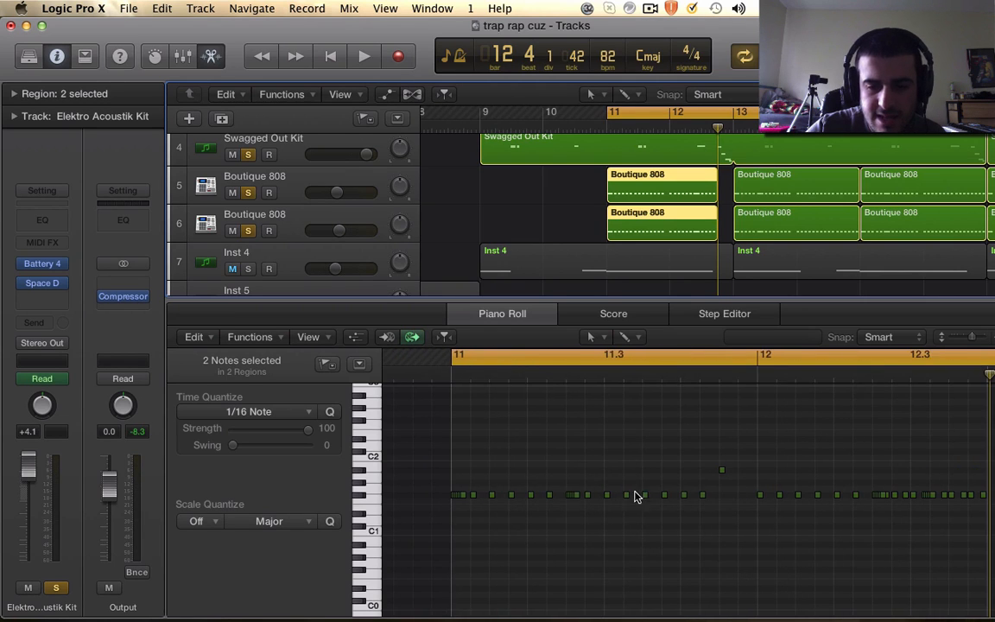
scroll(755, 470, "right", 8)
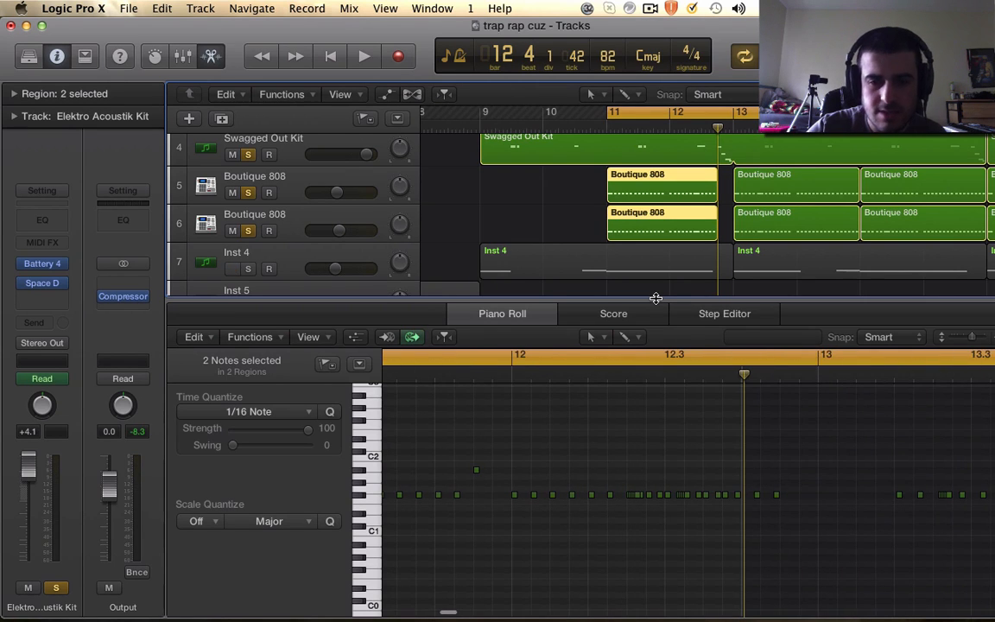
Close the Piano Roll, extend the cycle range back to bar 9, and play the soloed drums briefly from there
left_click_drag(655, 298, 663, 615)
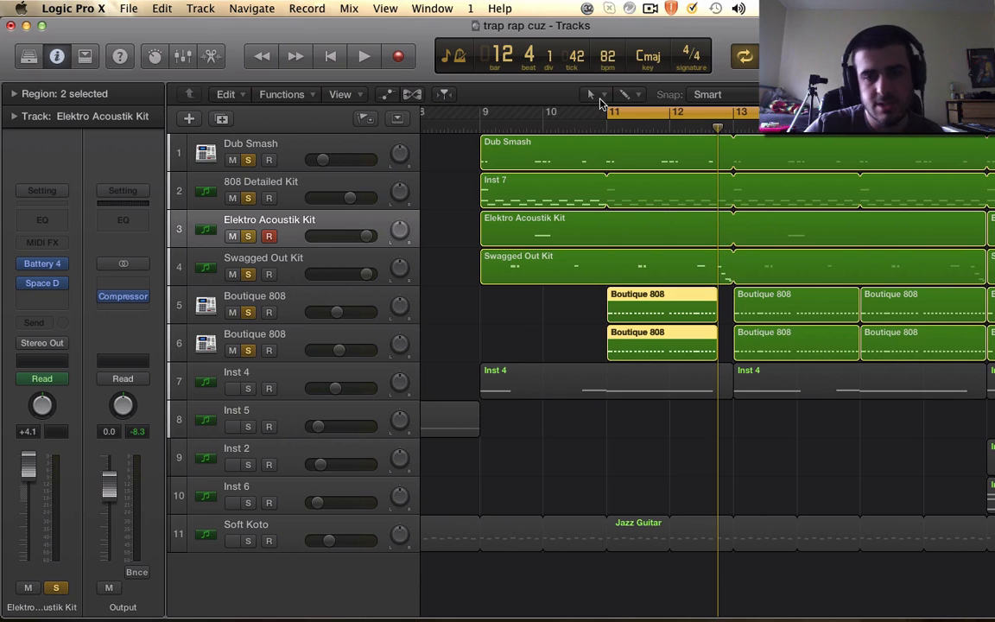
left_click_drag(607, 112, 484, 111)
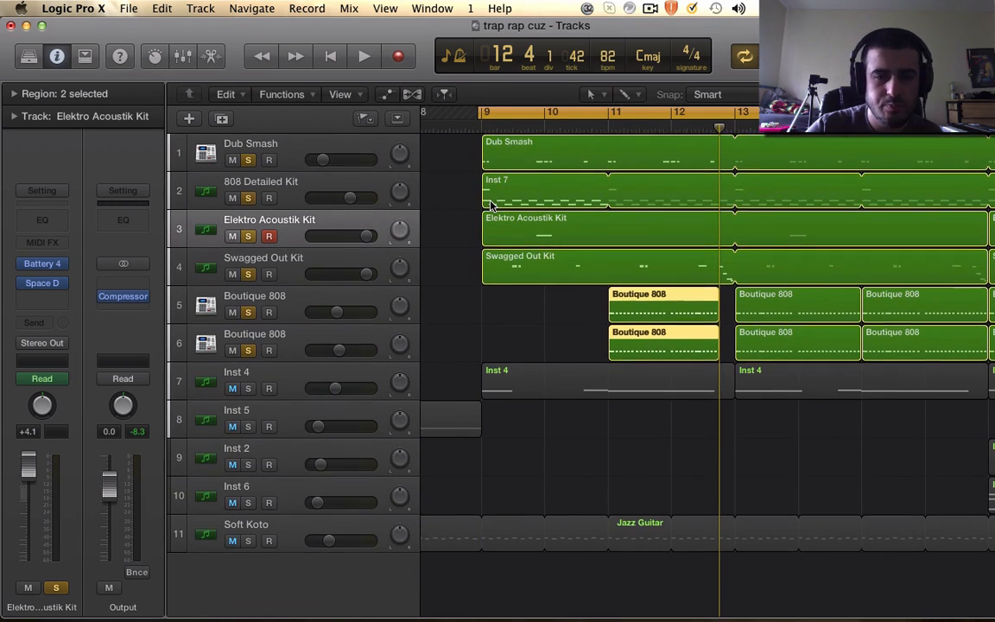
key("space")
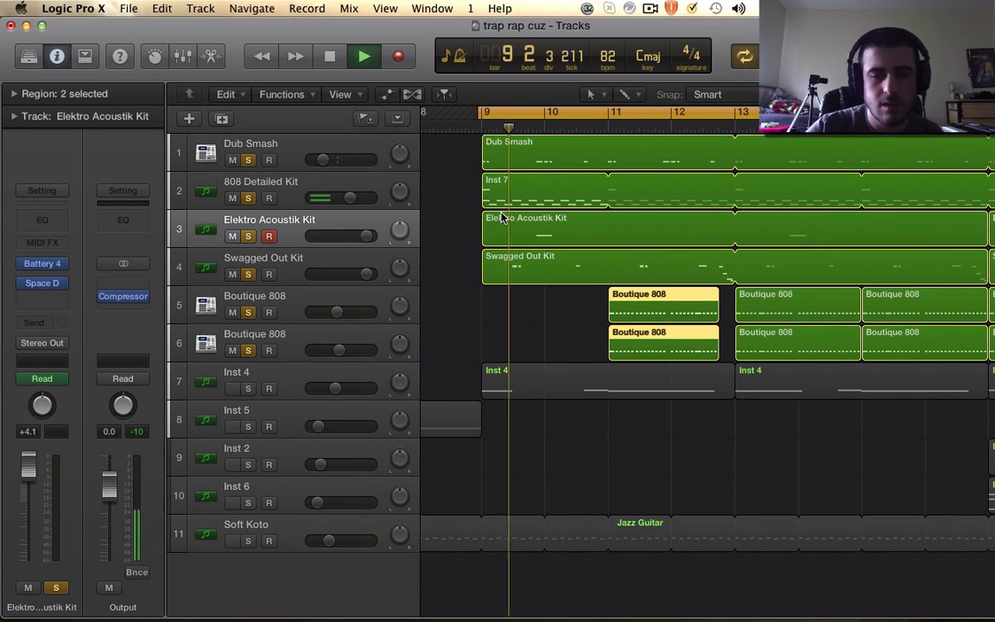
key("space")
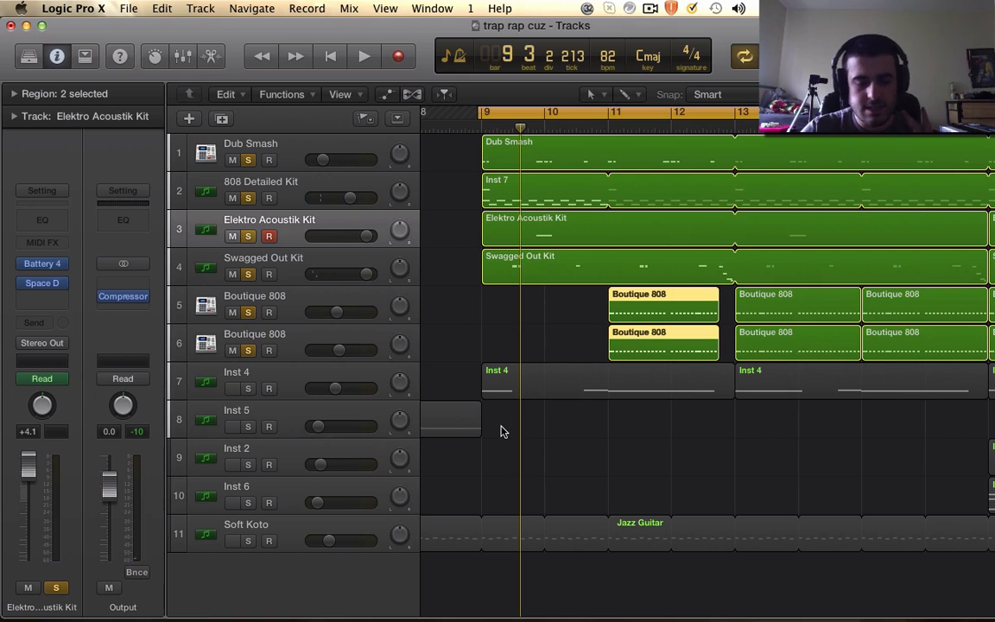
Select and solo the Inst 4 track and play it together with the drums from bar 9
left_click(265, 380)
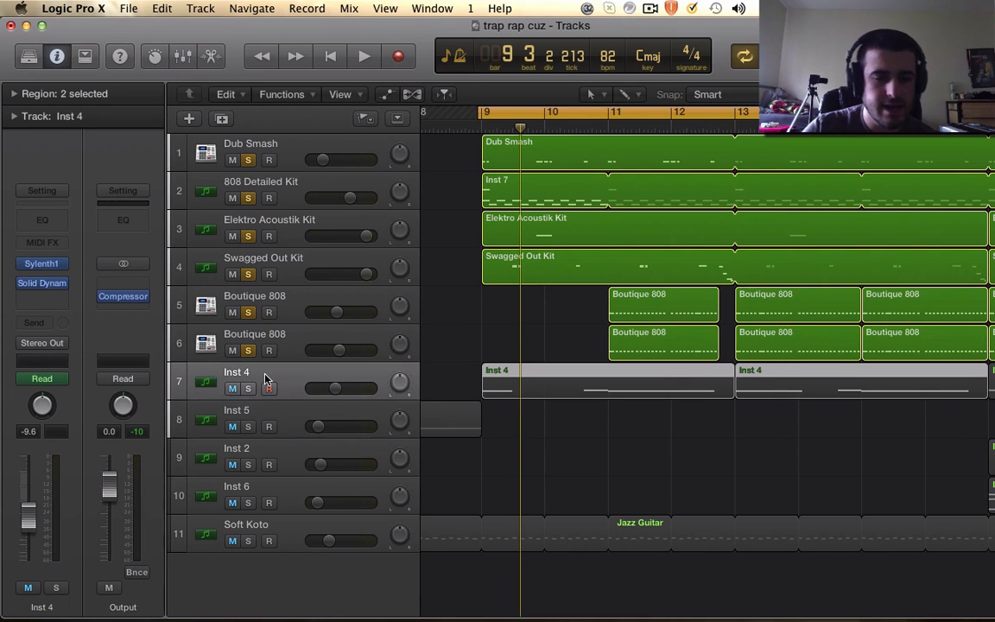
left_click(248, 390)
key("space")
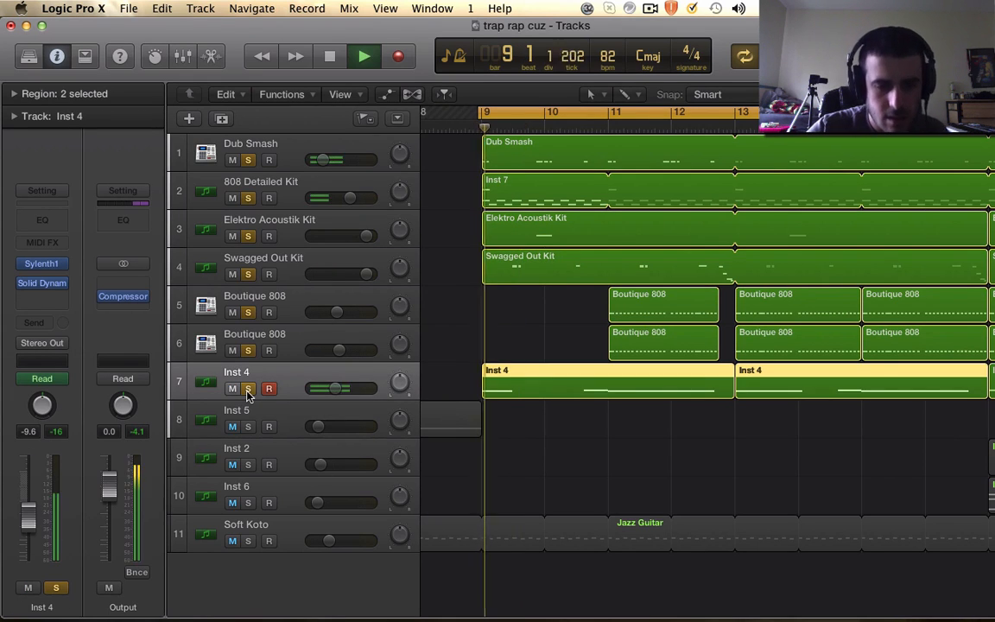
key("space")
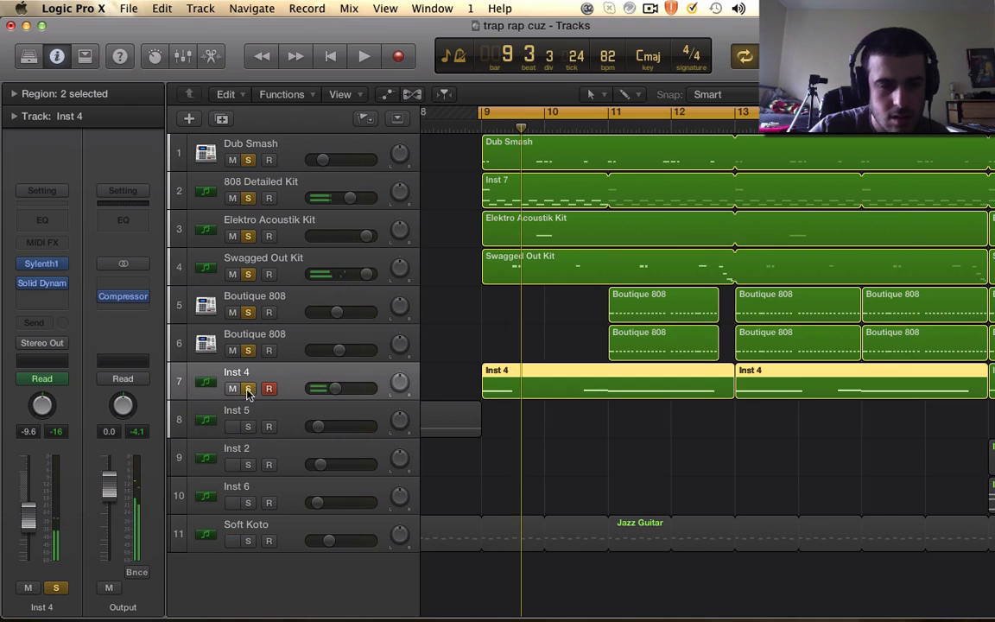
Inspect the Sylenth1 instrument and the Solid Dynamics compressor settings on Inst 4, closing each plug-in window
mouse_move(47, 259)
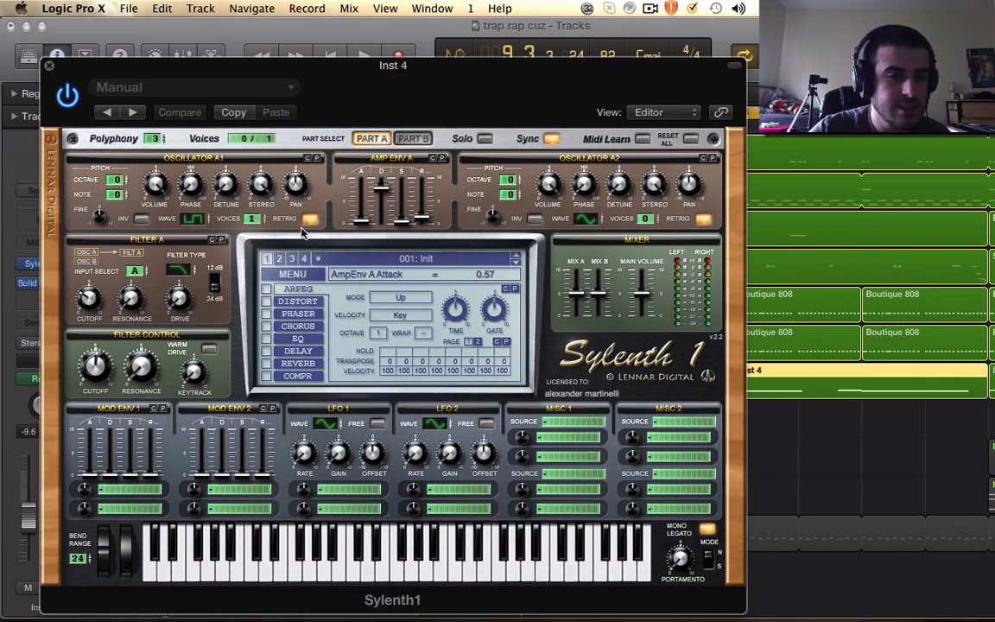
left_click(49, 65)
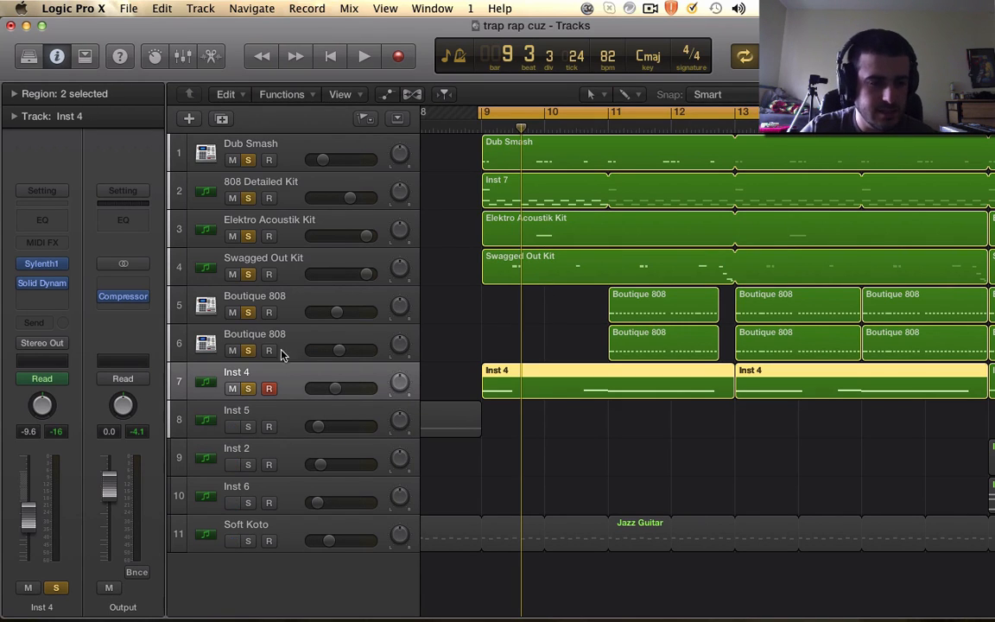
left_click(48, 285)
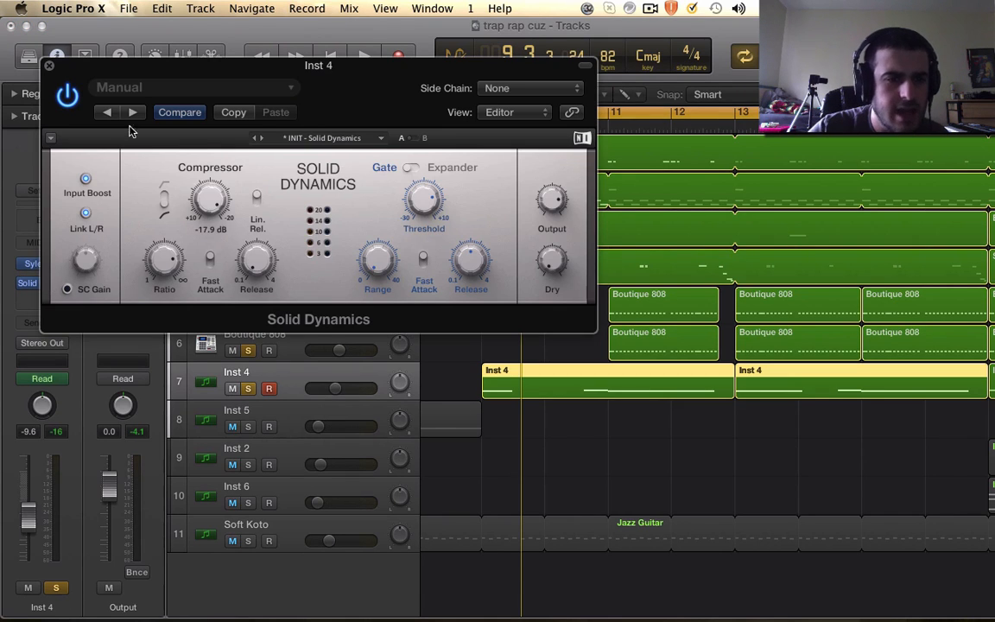
left_click(50, 65)
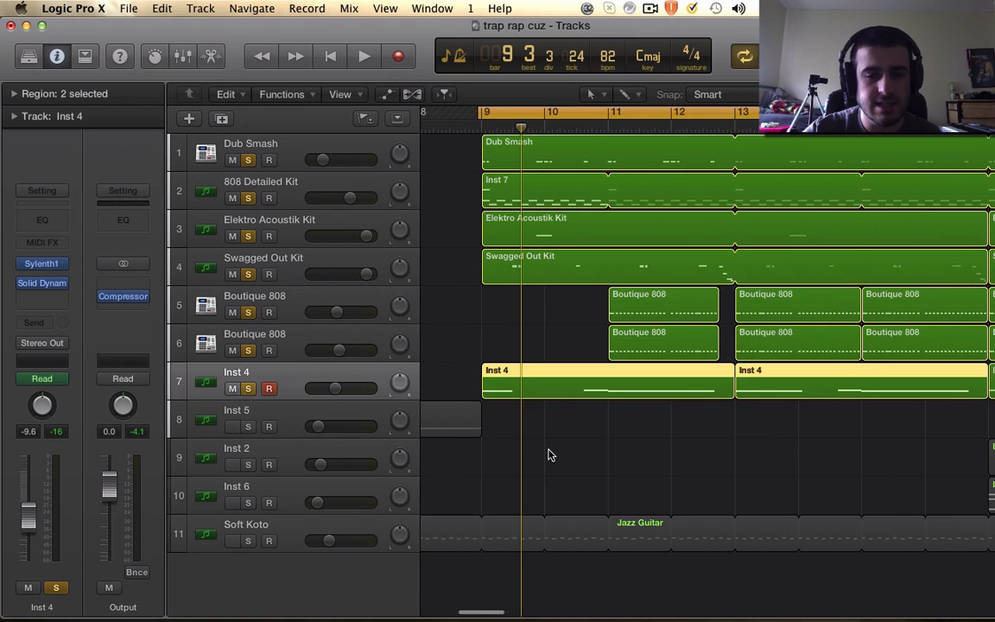
Play the opening of bar 9 with Inst 4 and the soloed drums, and stop playback
key("super+Right")
key("super+Right")
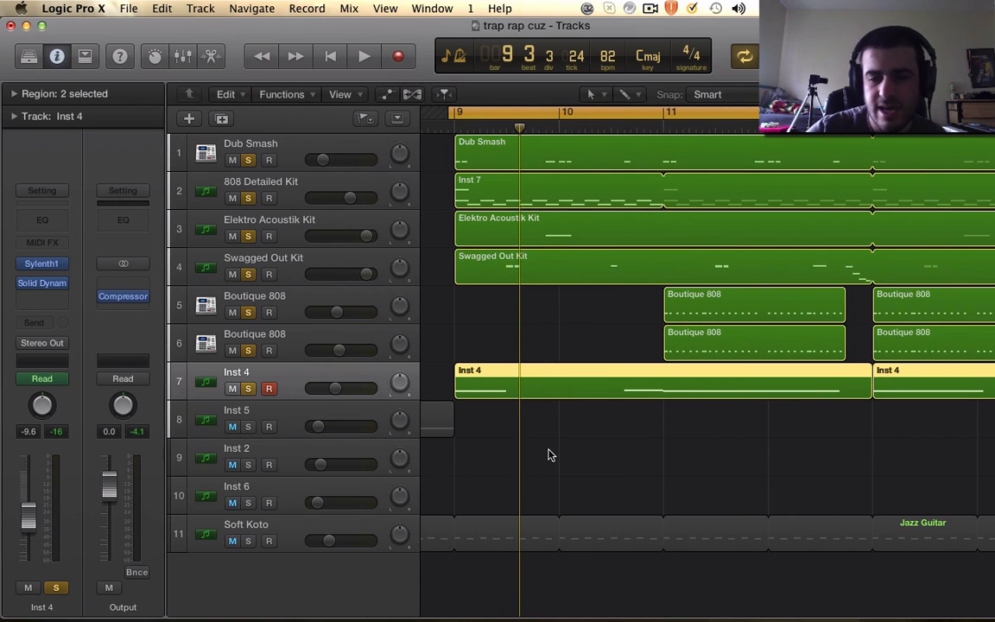
key("space")
key("space")
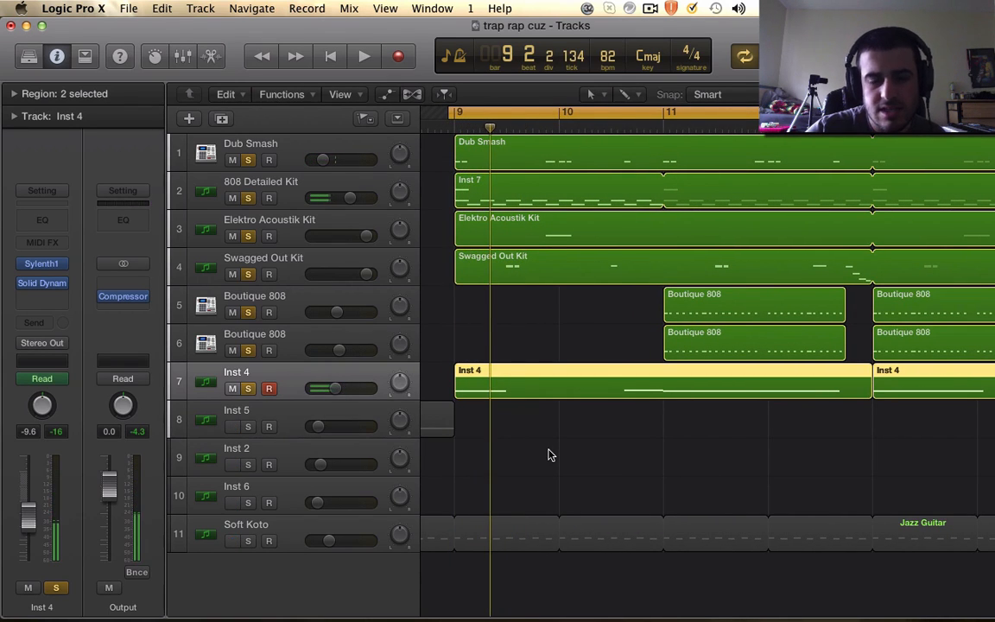
scroll(557, 502, "down", 1)
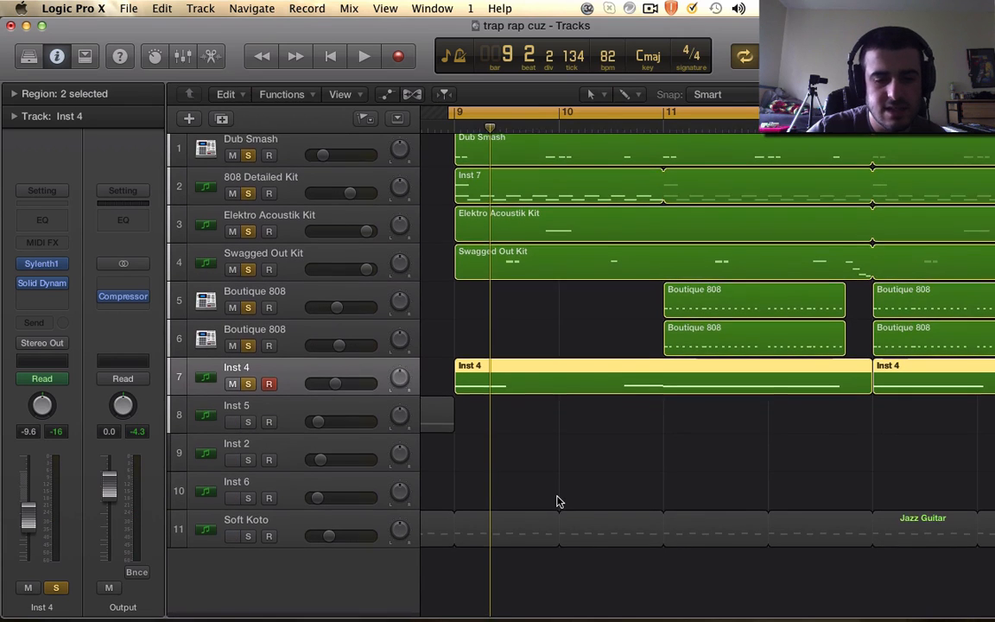
scroll(557, 501, "up", 1)
scroll(557, 502, "left", 1)
Play the soloed tracks from bar 9 into bar 13, turning cycle mode off during playback, and stop
key("space")
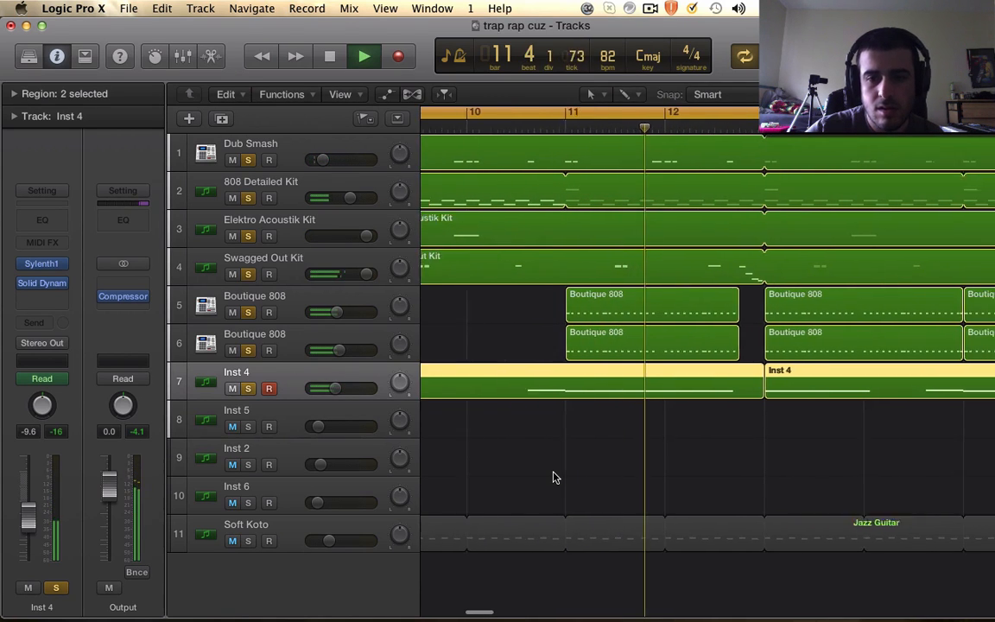
key("super+Left")
key("super+Left")
left_click(714, 111)
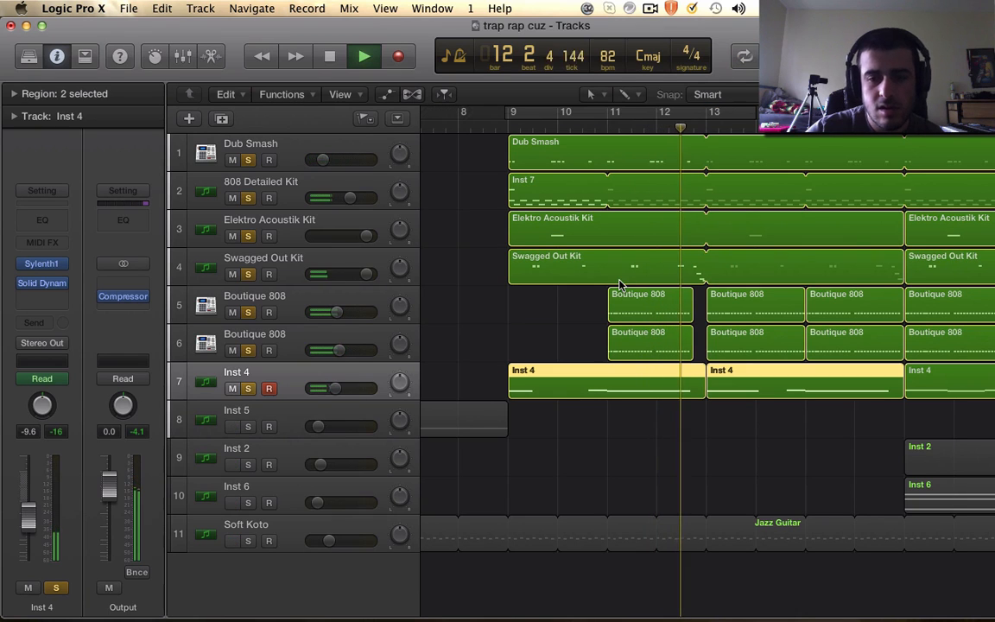
key("space")
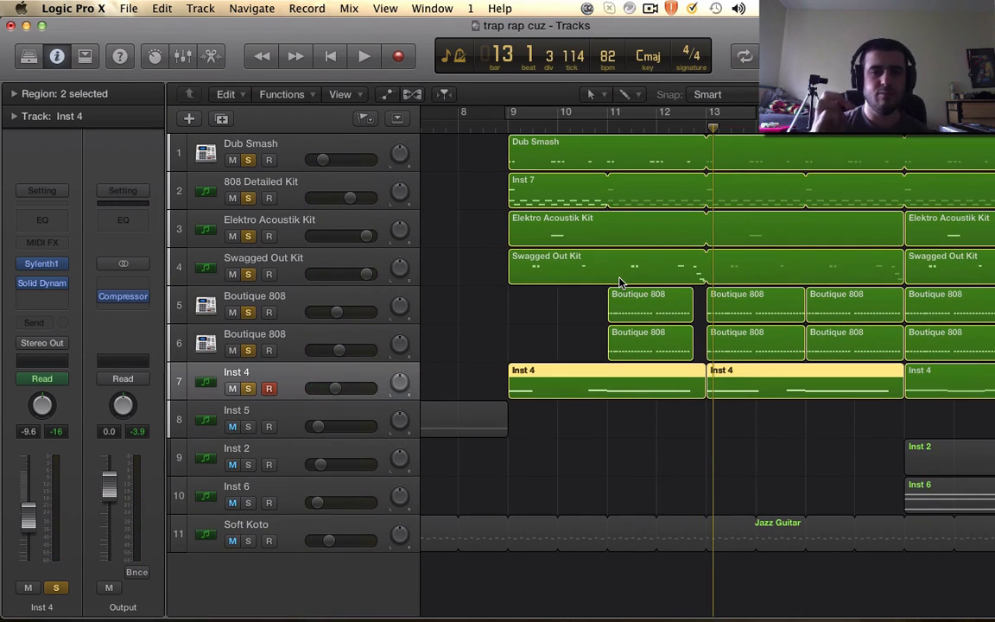
scroll(573, 312, "left", 3)
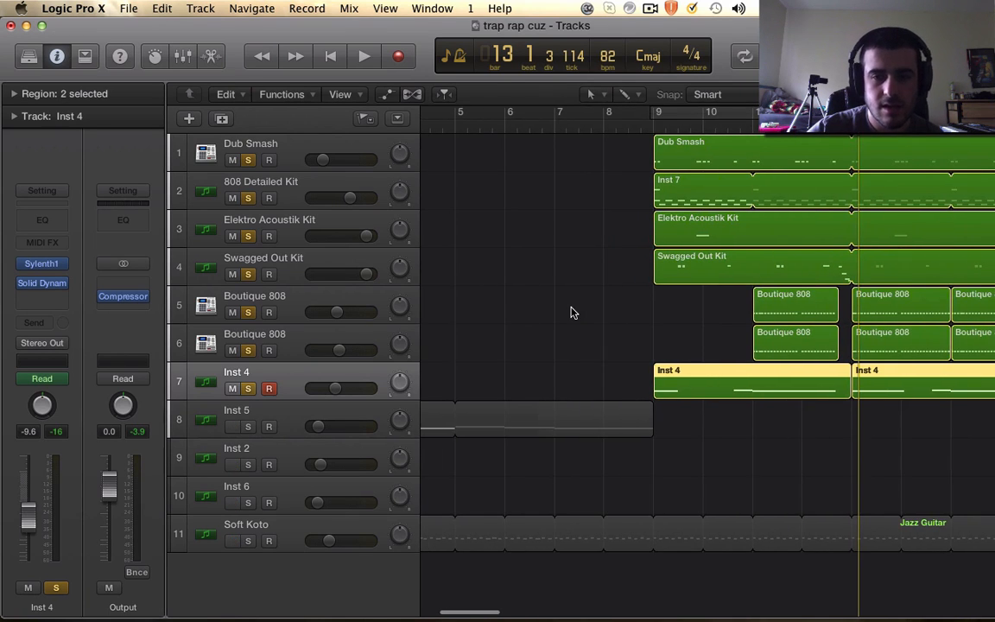
Add Soft Koto to the soloed tracks, turn cycle mode on and play them together from bar 9, stopping near bar 11
scroll(574, 311, "right", 5)
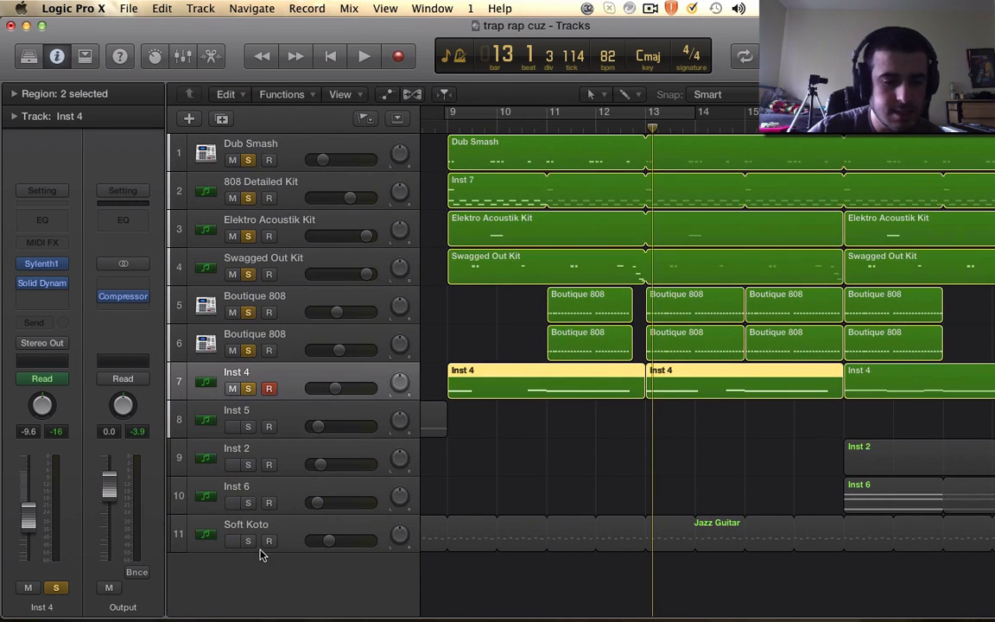
left_click(248, 540)
key("space")
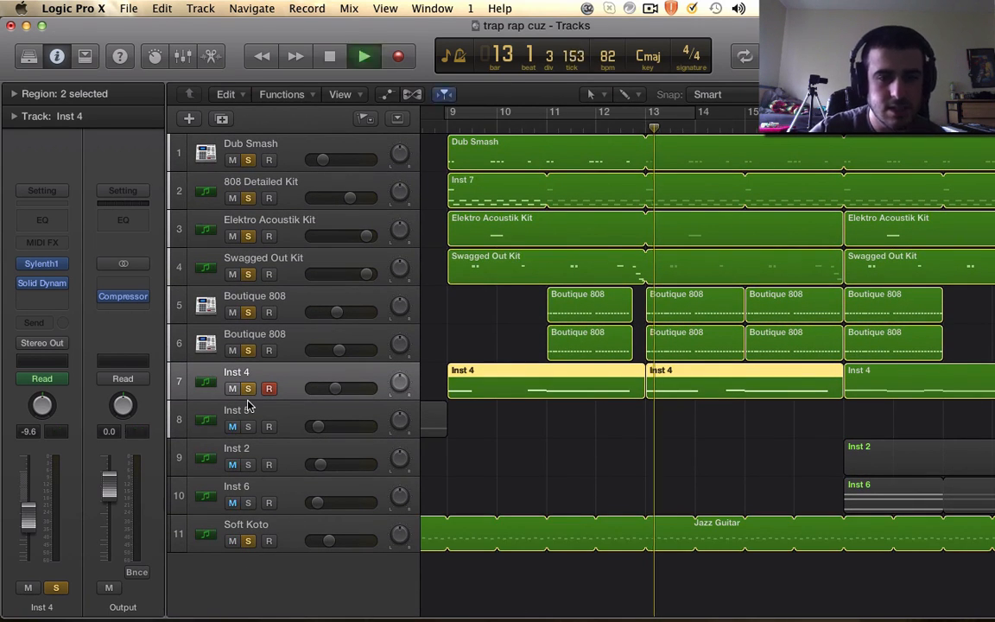
key("space")
left_click(514, 111)
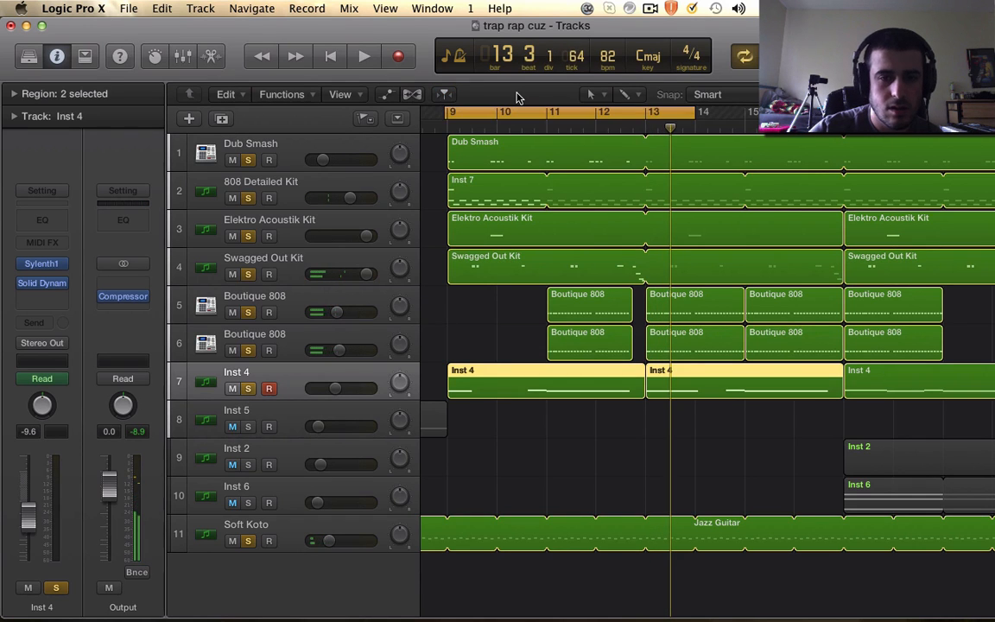
key("space")
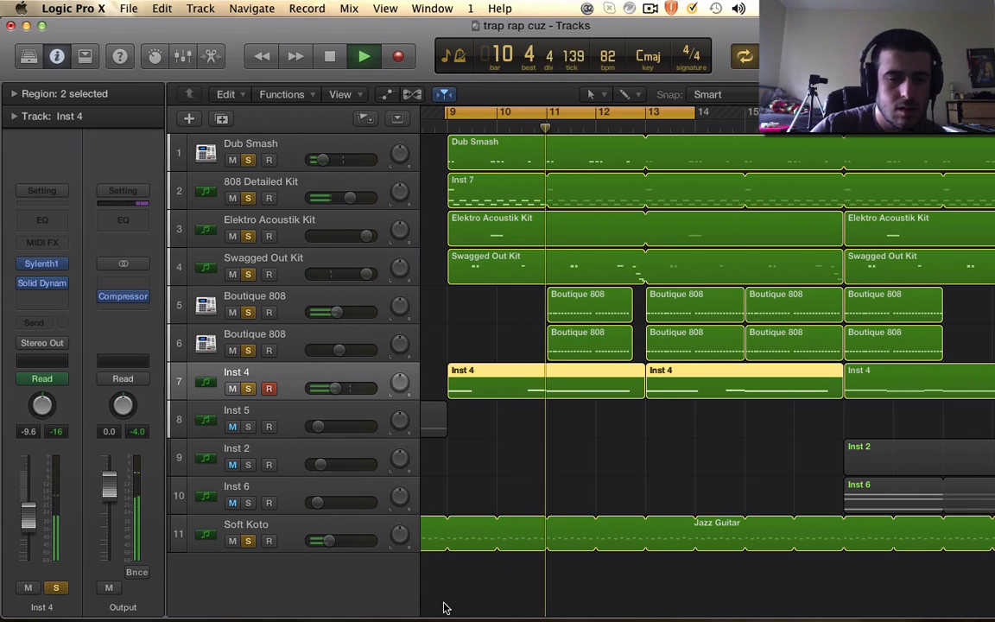
key("space")
Turn off solo on Inst 4, both Boutique 808 tracks and all the drum kit tracks, leaving only Soft Koto soloed
left_click(248, 389)
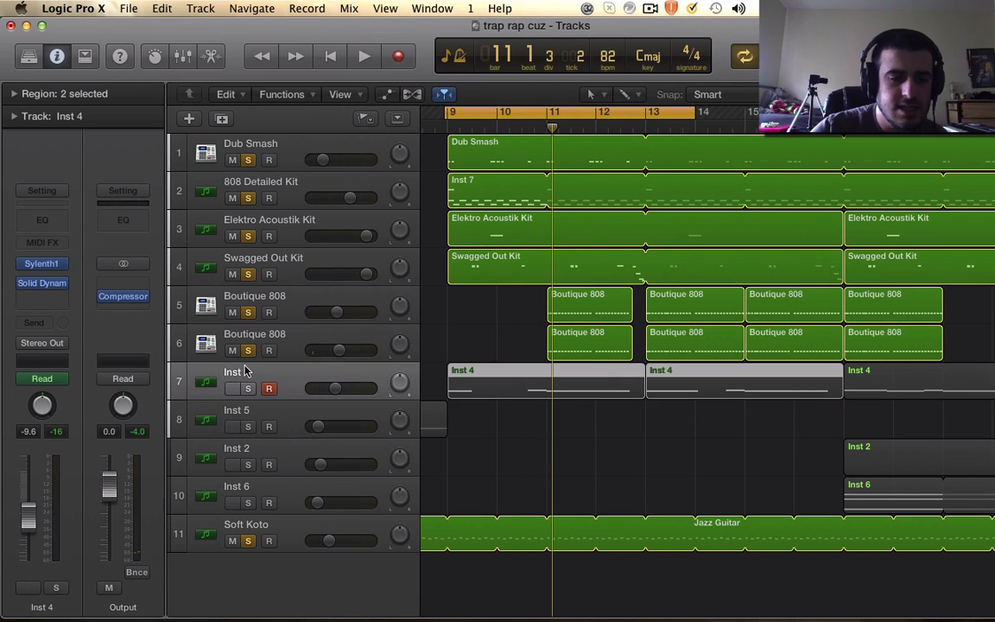
left_click(247, 312)
left_click(248, 274)
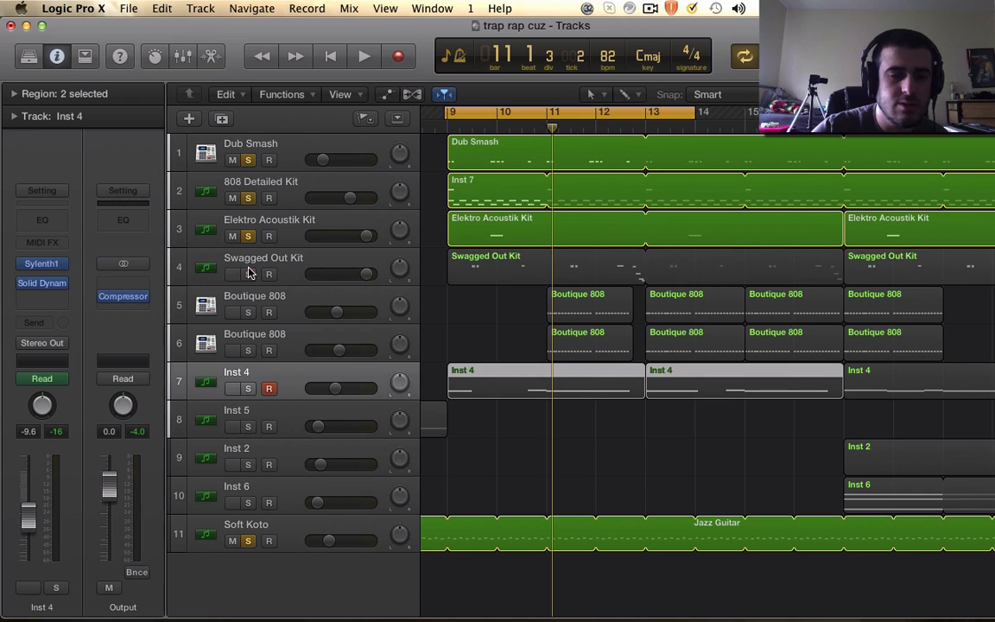
left_click(247, 236)
left_click(247, 198)
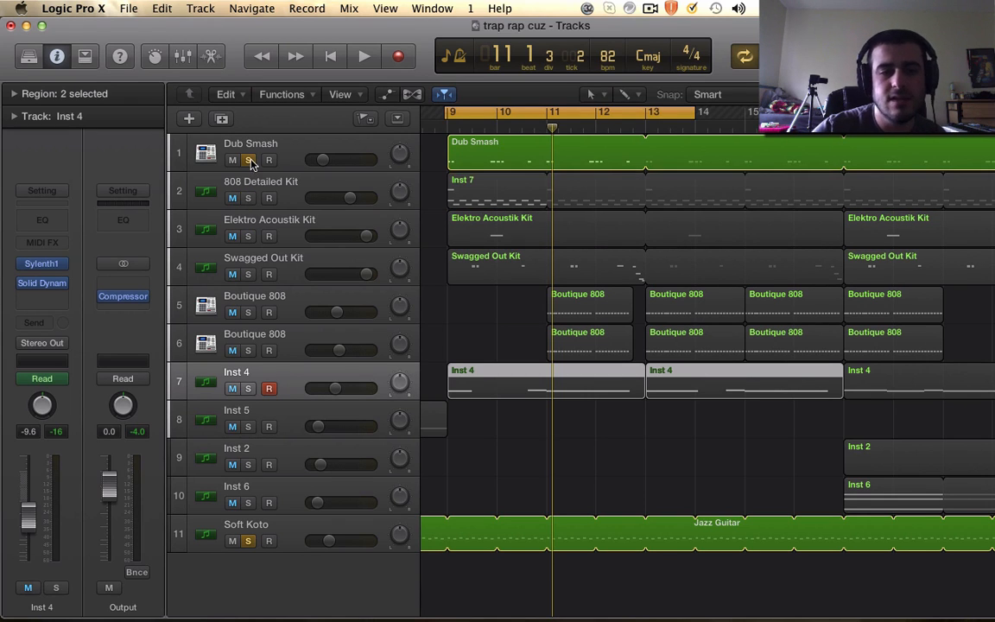
left_click(248, 160)
Select the Soft Koto track and extend the start of the cycle area back to bar 1
scroll(493, 332, "up", 5)
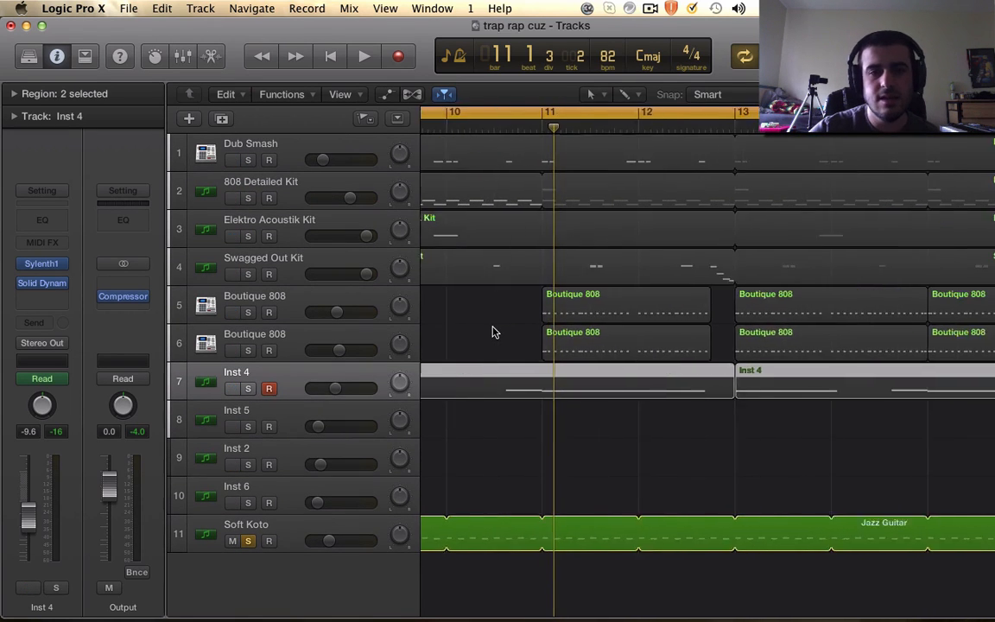
scroll(493, 333, "left", 3)
scroll(493, 332, "left", 2)
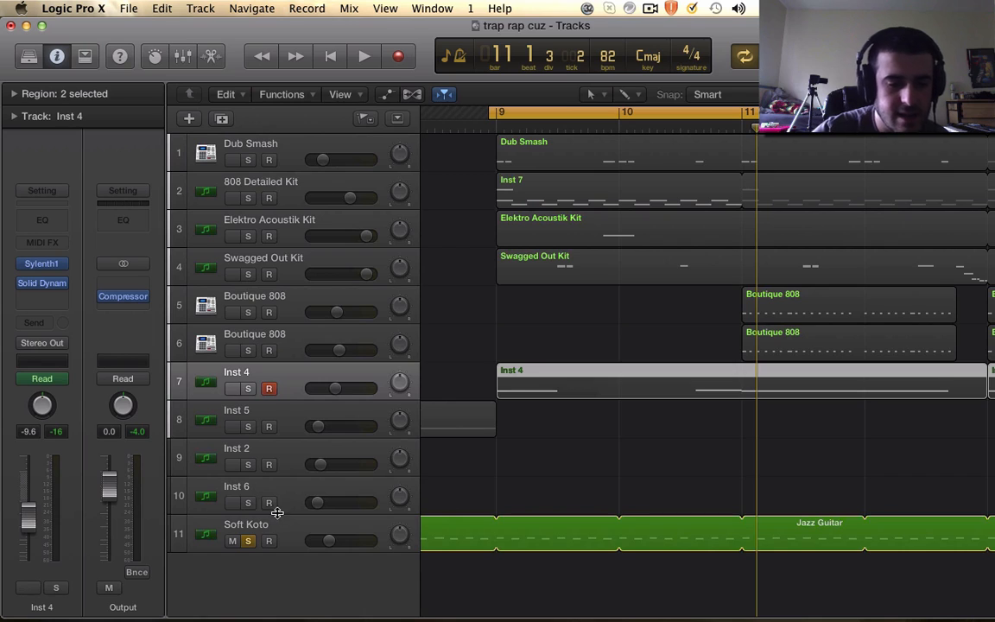
left_click(278, 526)
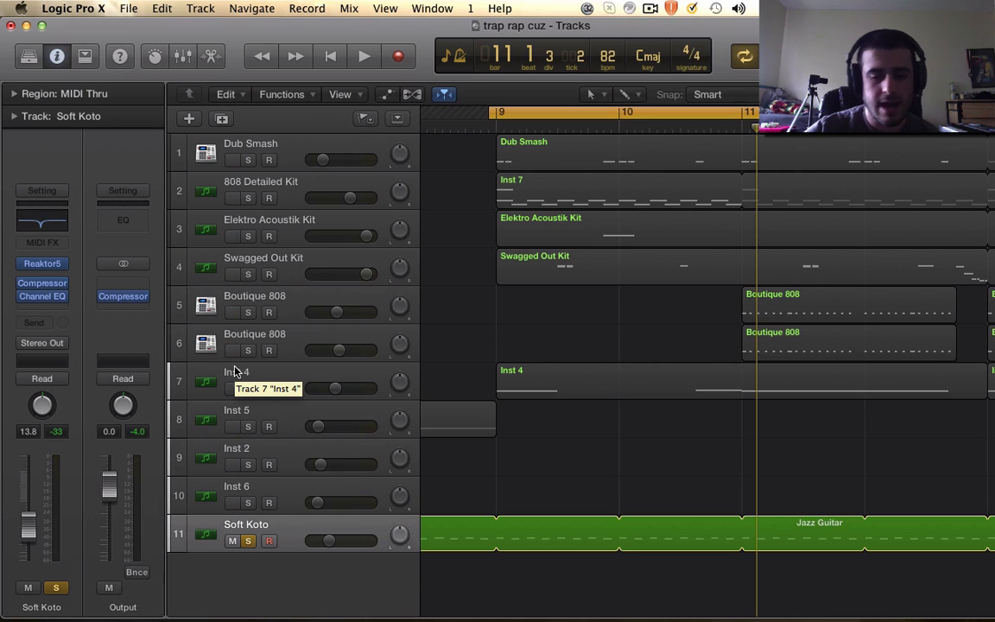
scroll(497, 444, "down", 5)
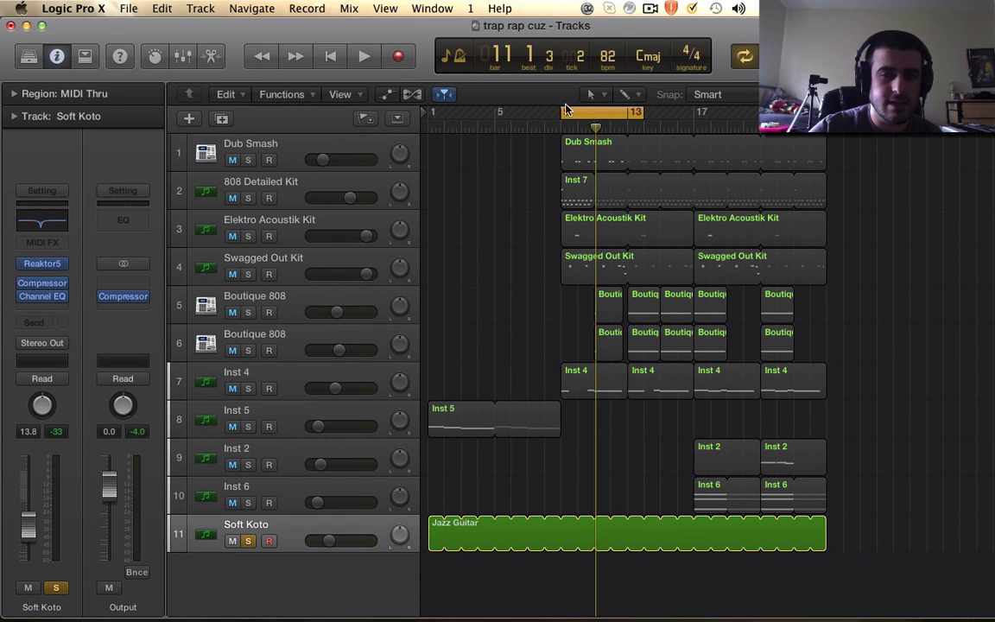
left_click_drag(563, 113, 430, 112)
Open the Jazz Guitar region on Soft Koto in the Piano Roll and play its first bar to examine the note pattern
scroll(430, 294, "up", 8)
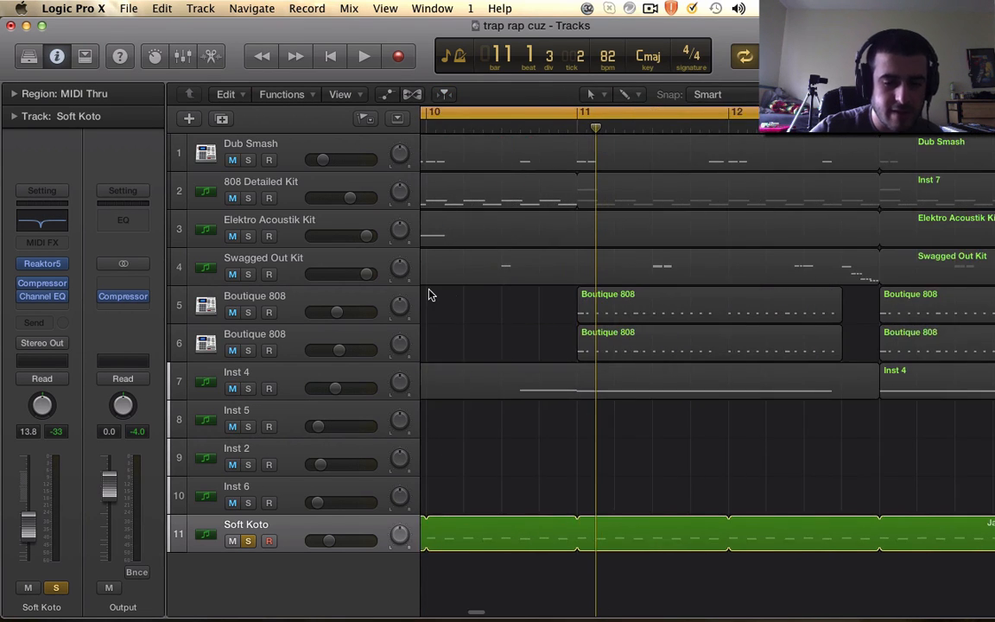
double_click(494, 522)
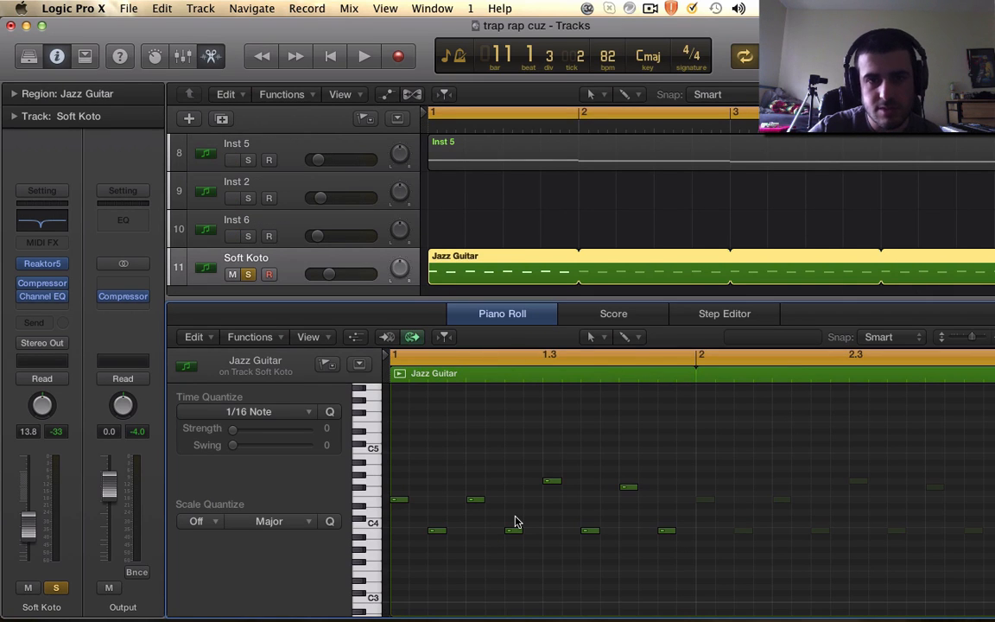
scroll(514, 521, "up", 3)
key("space")
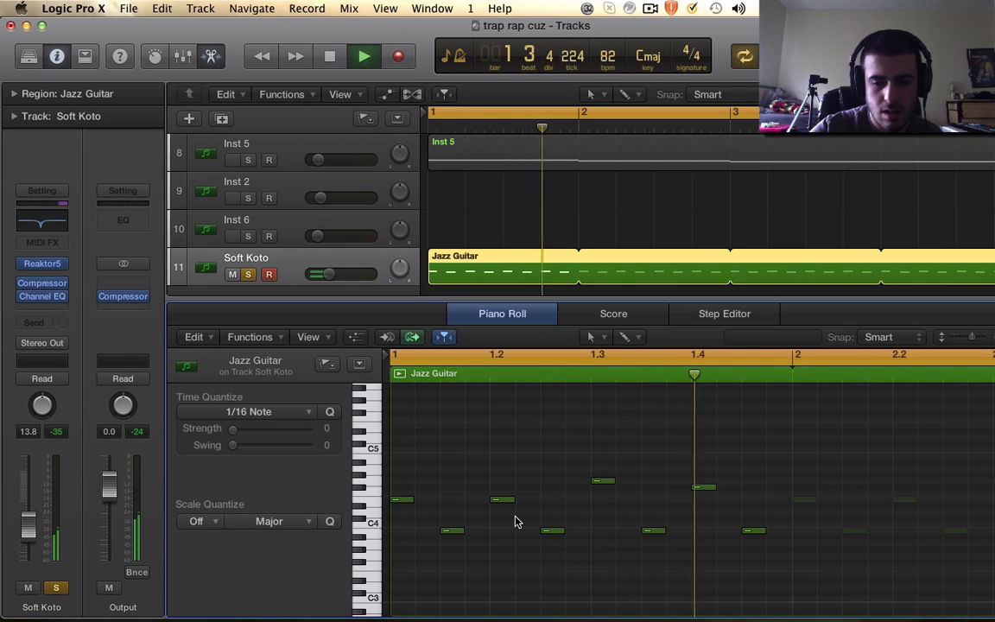
key("space")
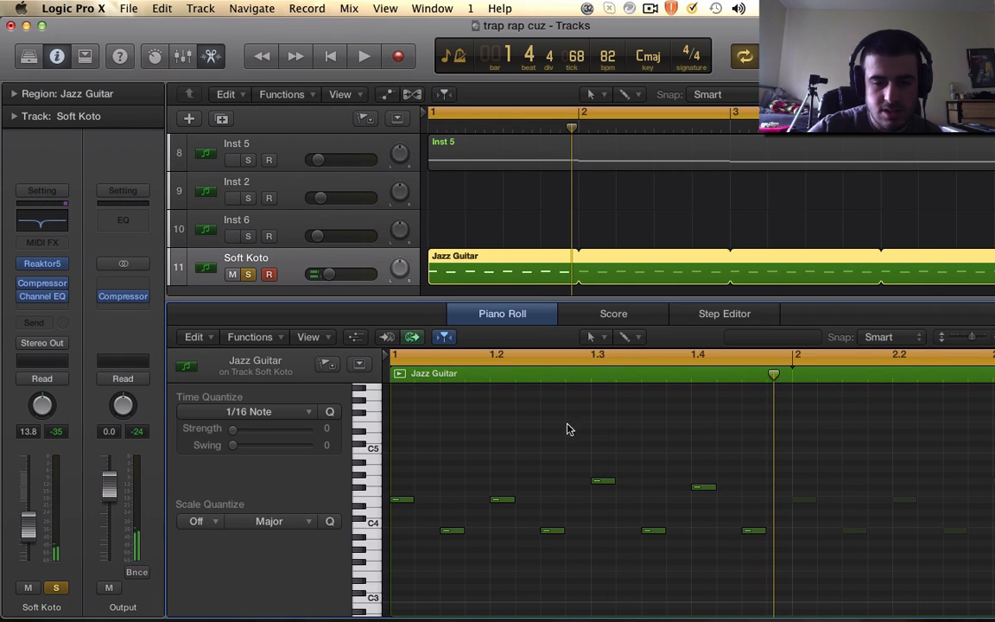
Inspect the Reaktor Prism instrument with the Soft Koto preset, moving its window up, and close it
mouse_move(45, 266)
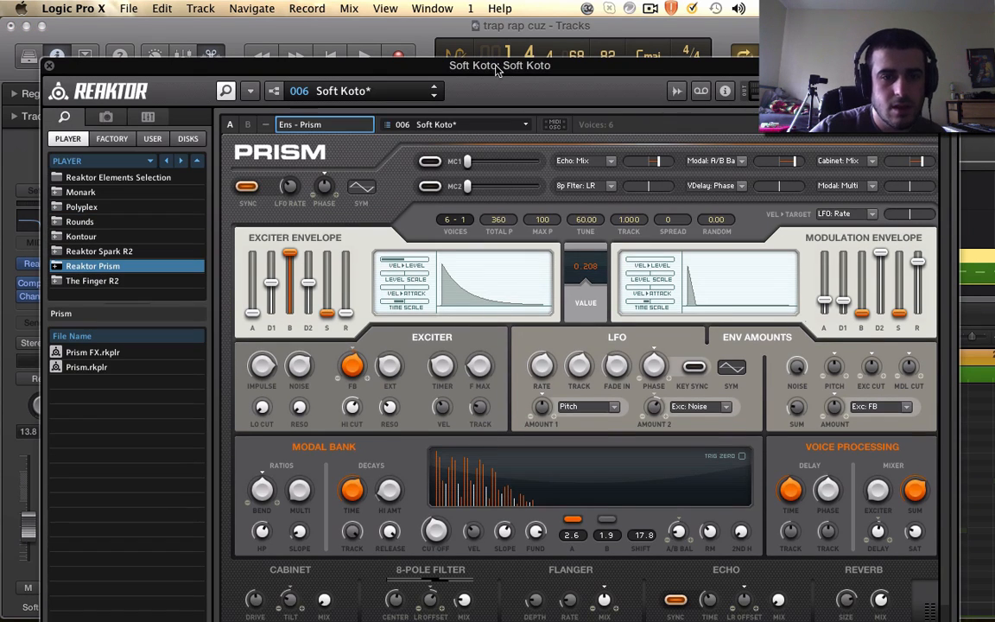
left_click_drag(499, 71, 497, 48)
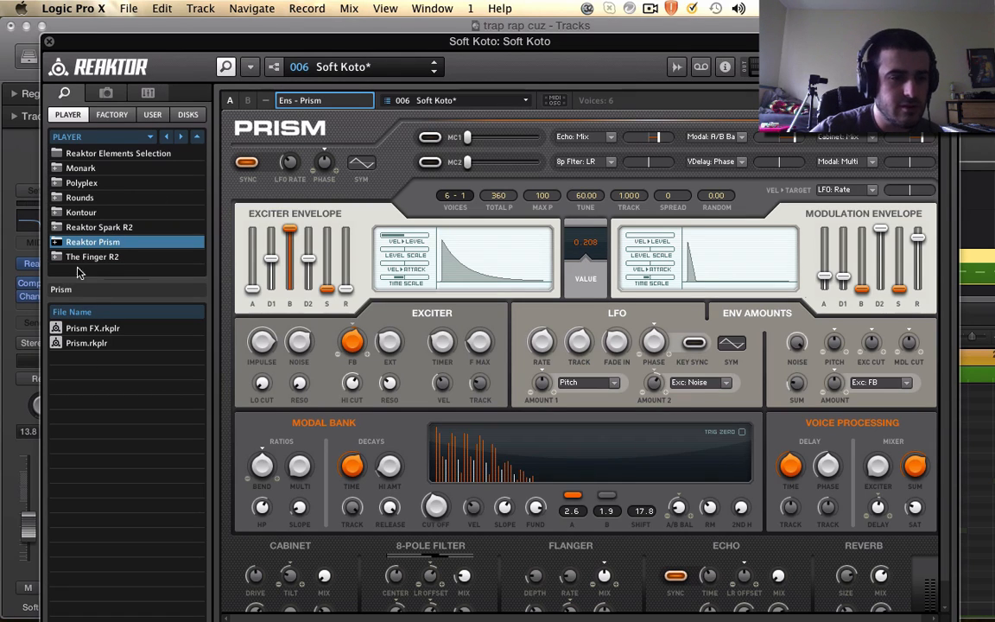
left_click(49, 42)
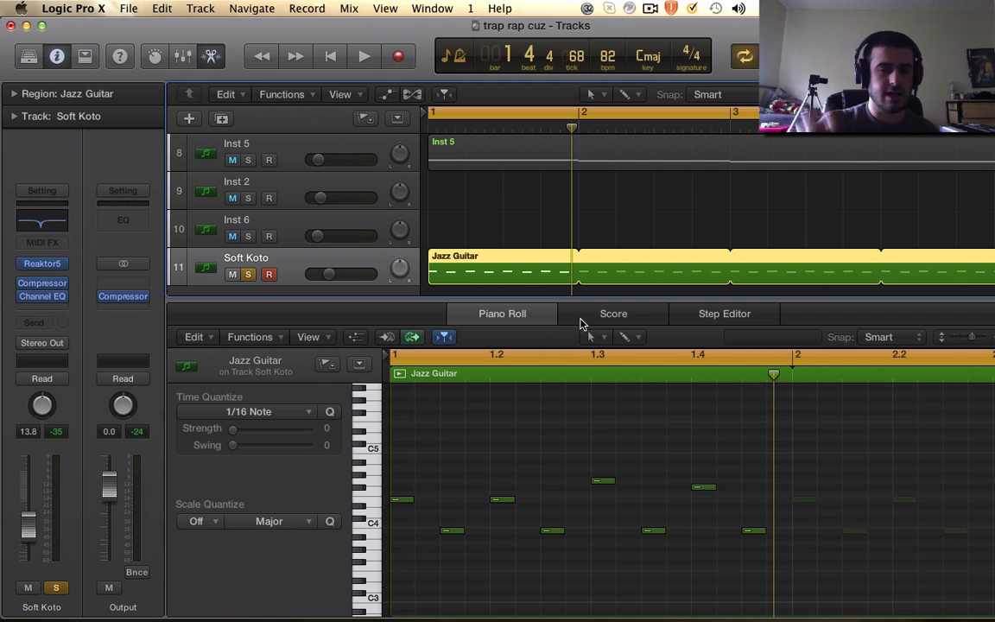
Switch to the browser, open the Reaktor Prism page on the Native Instruments site and read through its product description
key("ctrl+Right")
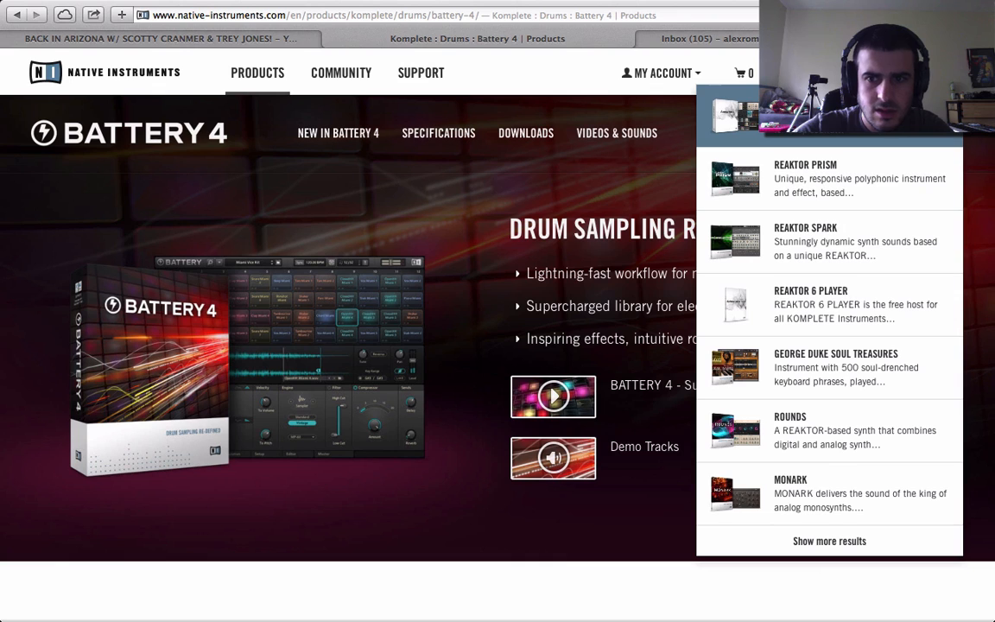
left_click(815, 186)
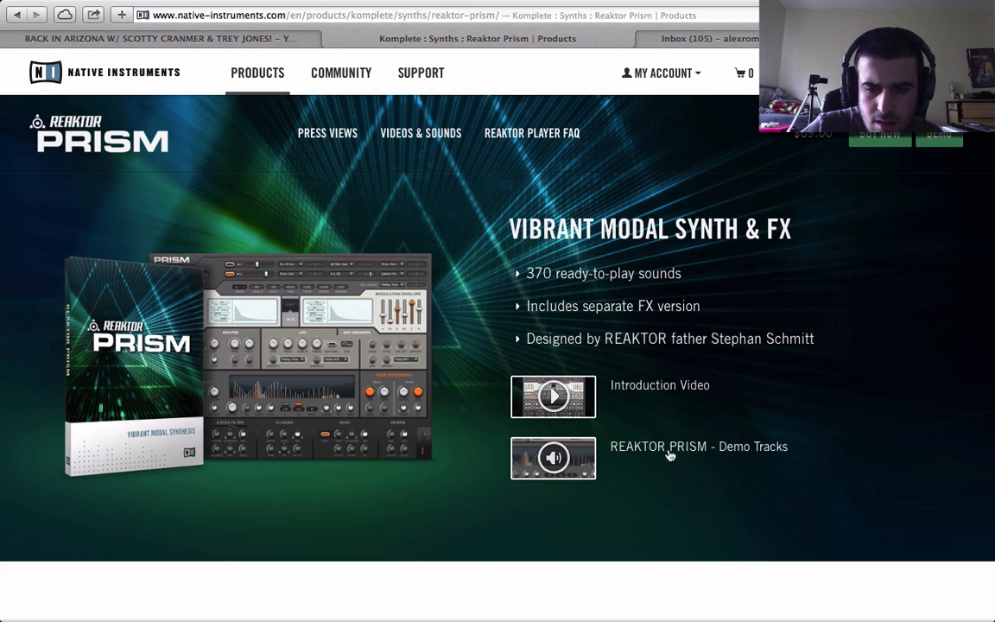
scroll(665, 466, "down", 10)
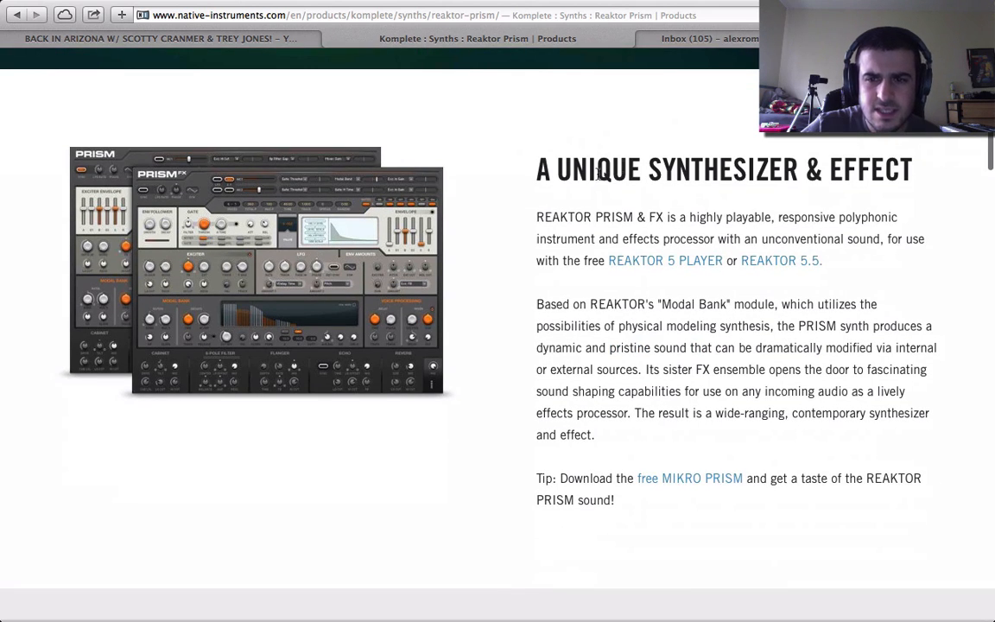
scroll(715, 178, "down", 10)
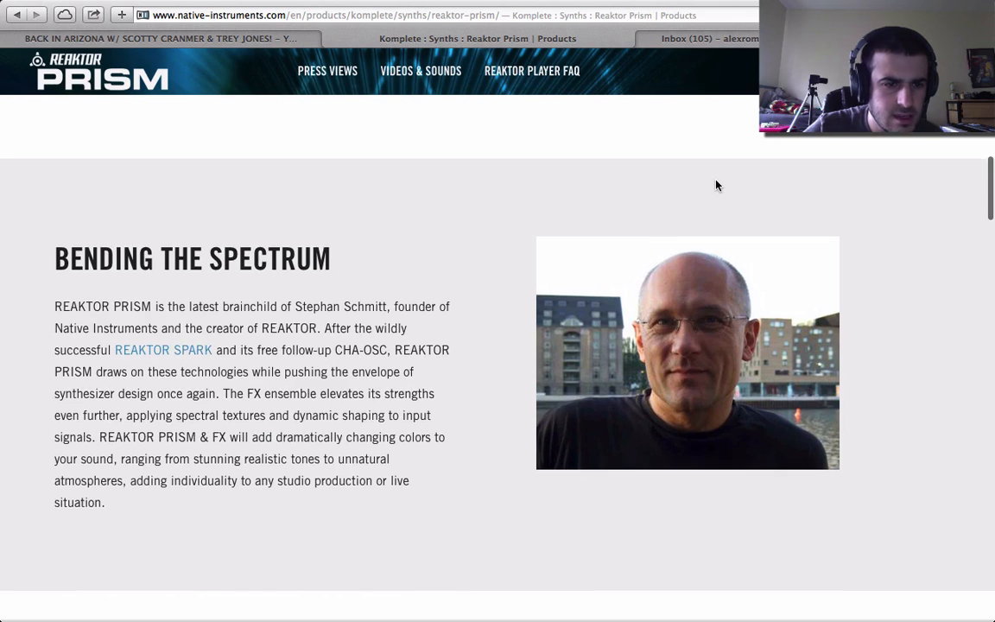
scroll(715, 185, "down", 2)
scroll(715, 184, "up", 20)
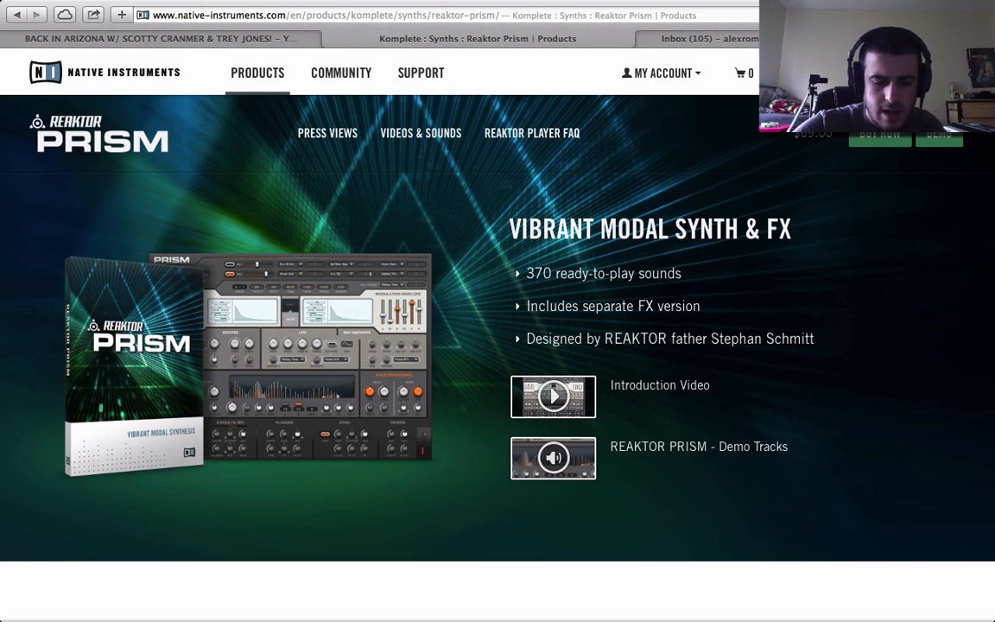
Search the Native Instruments site for "reaktor", open the Reaktor 6 Player page and review its free download section
type("reaktor")
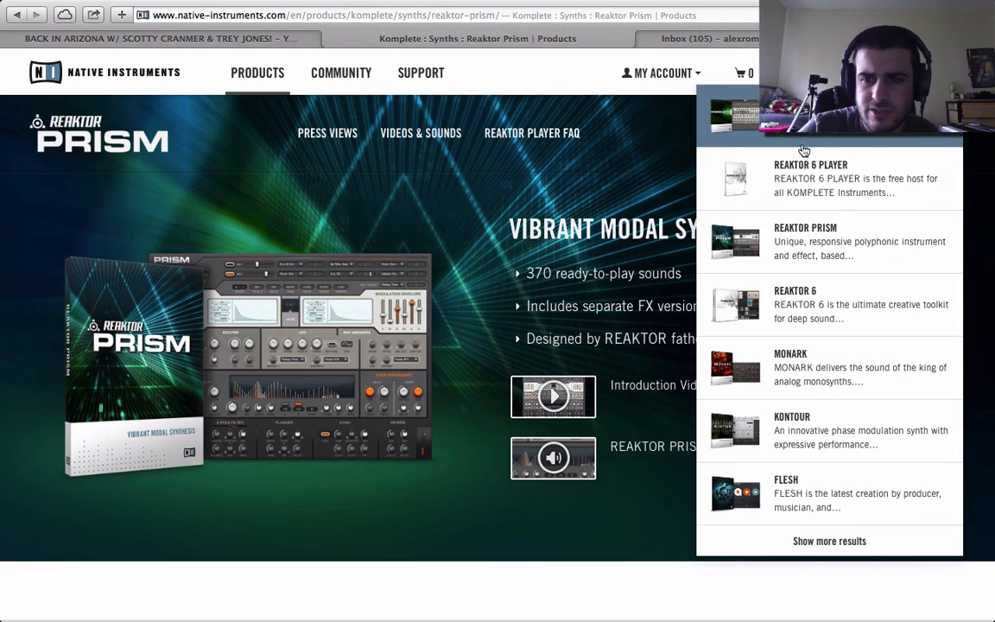
left_click(870, 188)
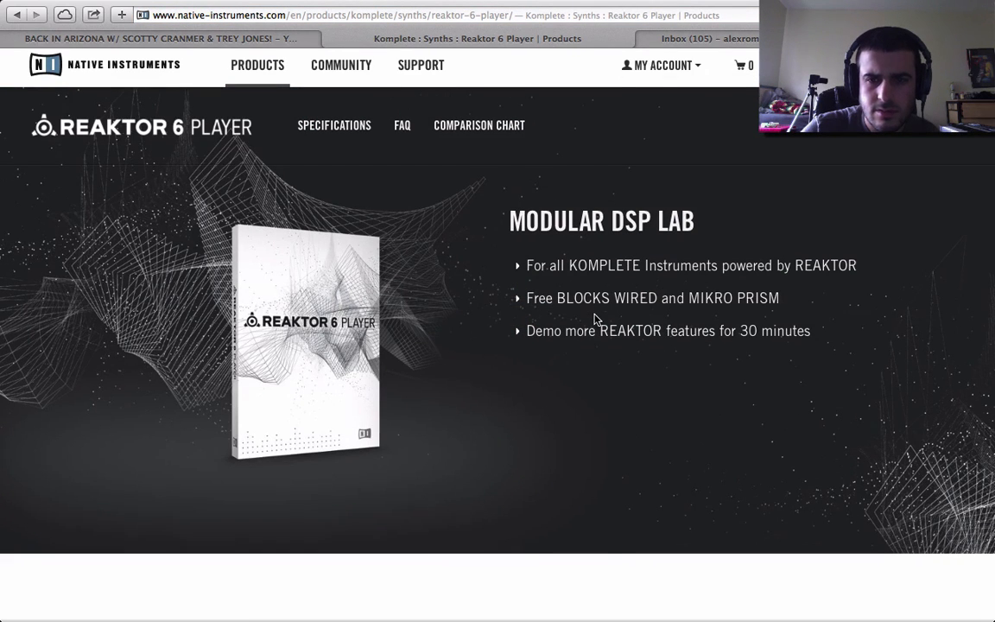
scroll(594, 319, "down", 10)
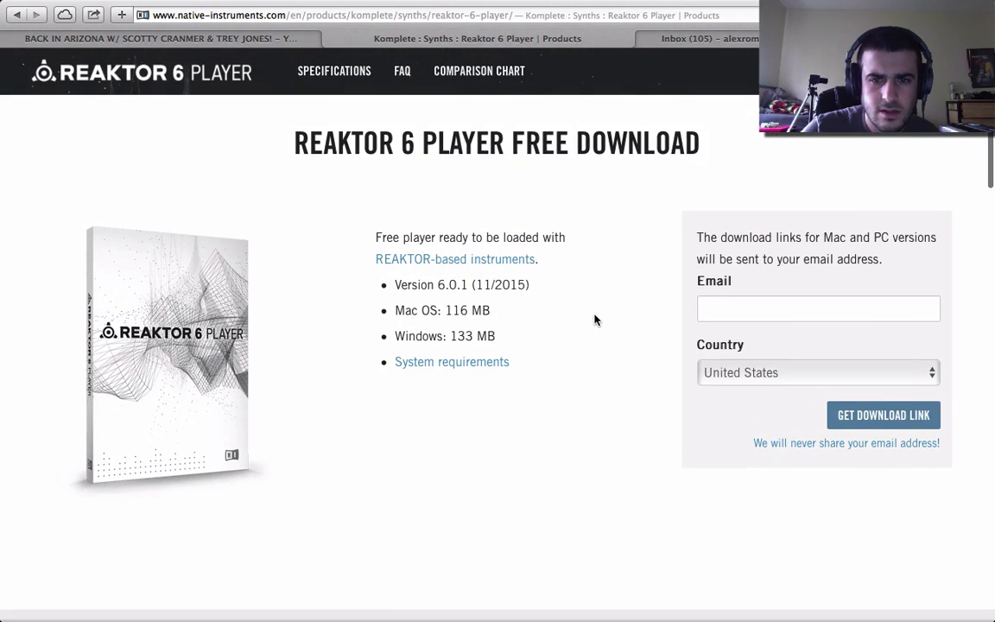
scroll(594, 319, "down", 4)
scroll(594, 320, "up", 10)
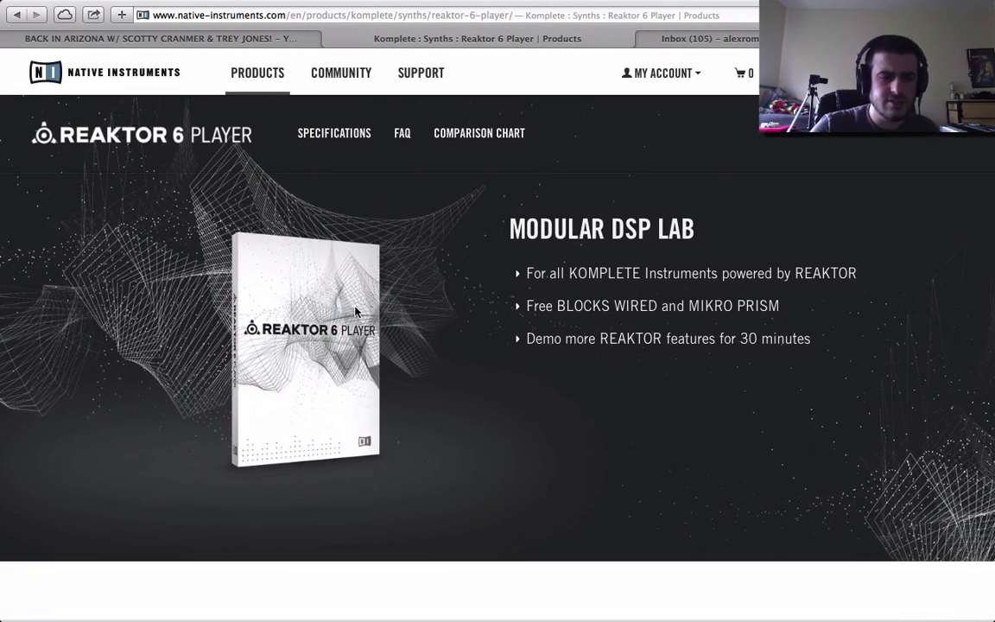
Switch back to Logic Pro X, reopen Reaktor on Soft Koto to review the Prism files and controls, and close it
key("ctrl+Left")
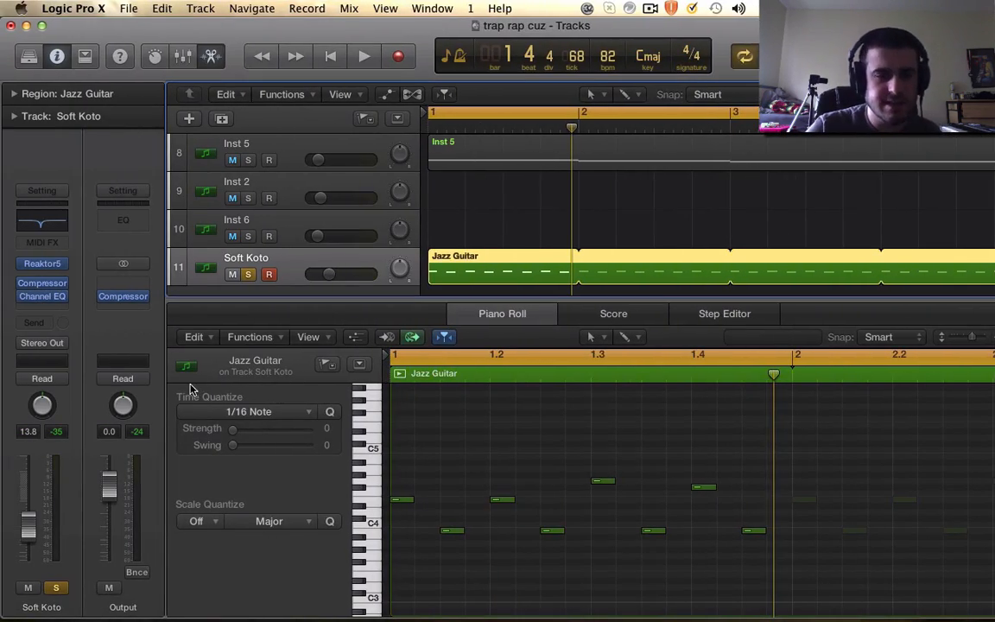
left_click(41, 262)
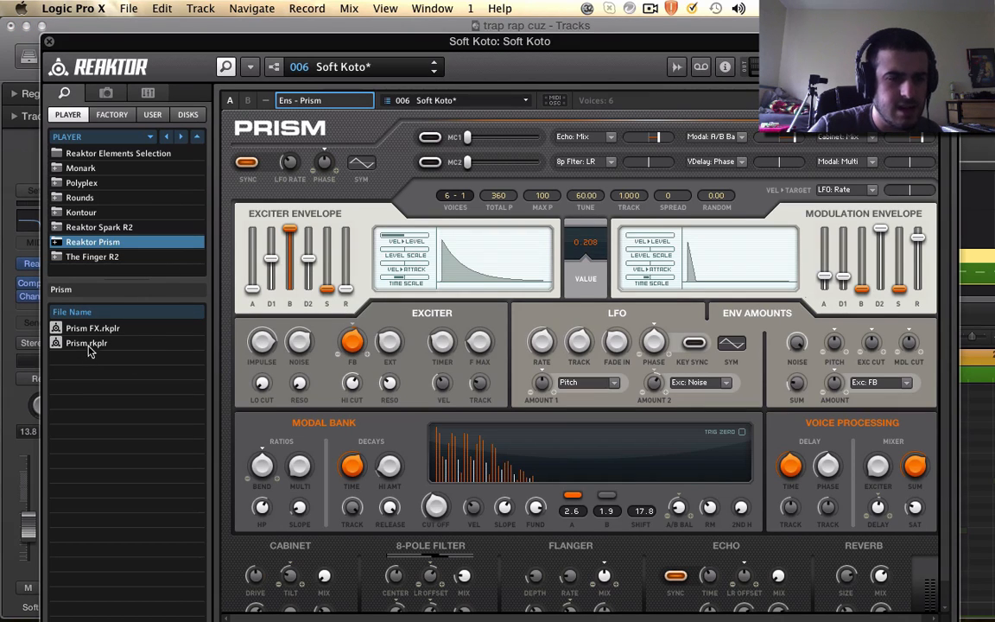
scroll(436, 267, "down", 1)
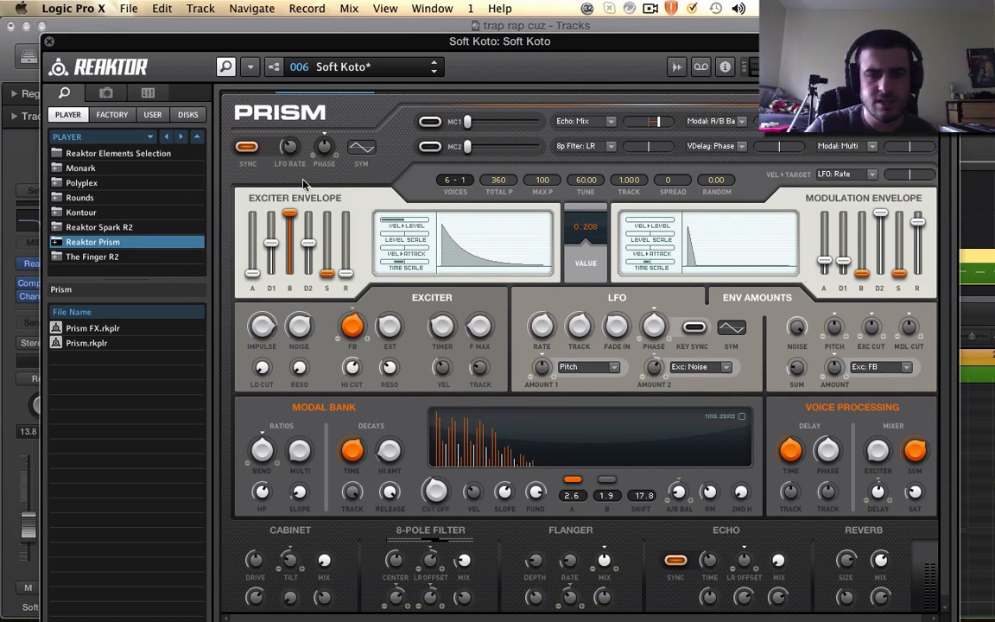
left_click(49, 41)
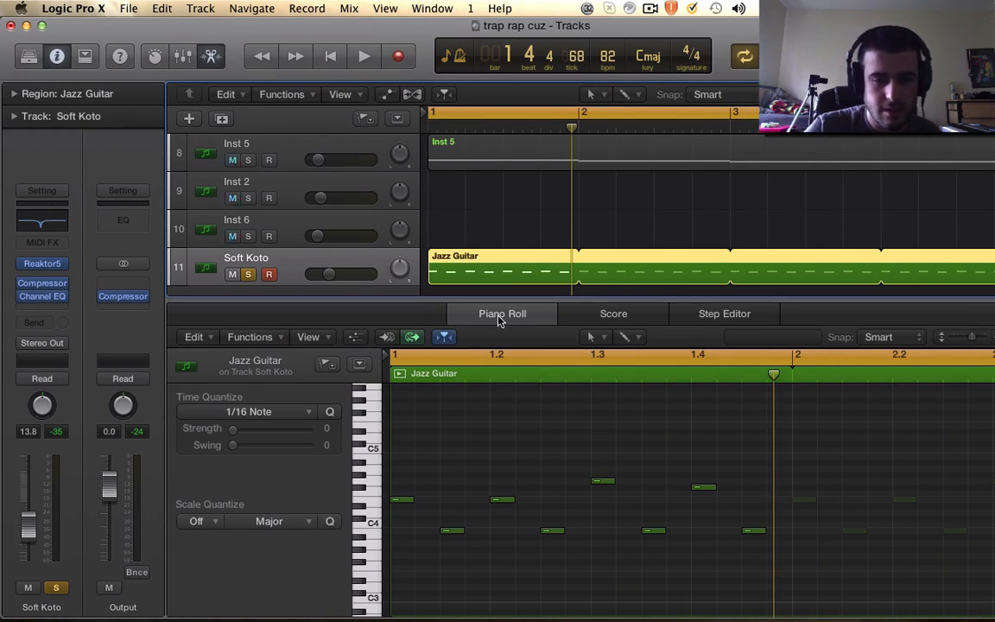
Shrink the Piano Roll area, play the first bar of Soft Koto alone and turn off its solo
left_click_drag(496, 300, 462, 422)
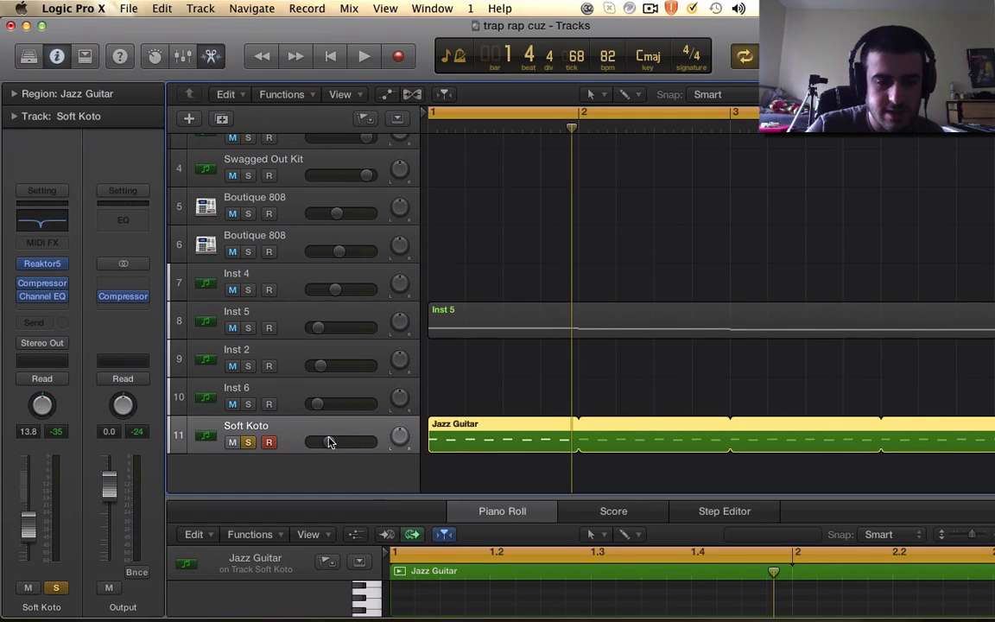
key("space")
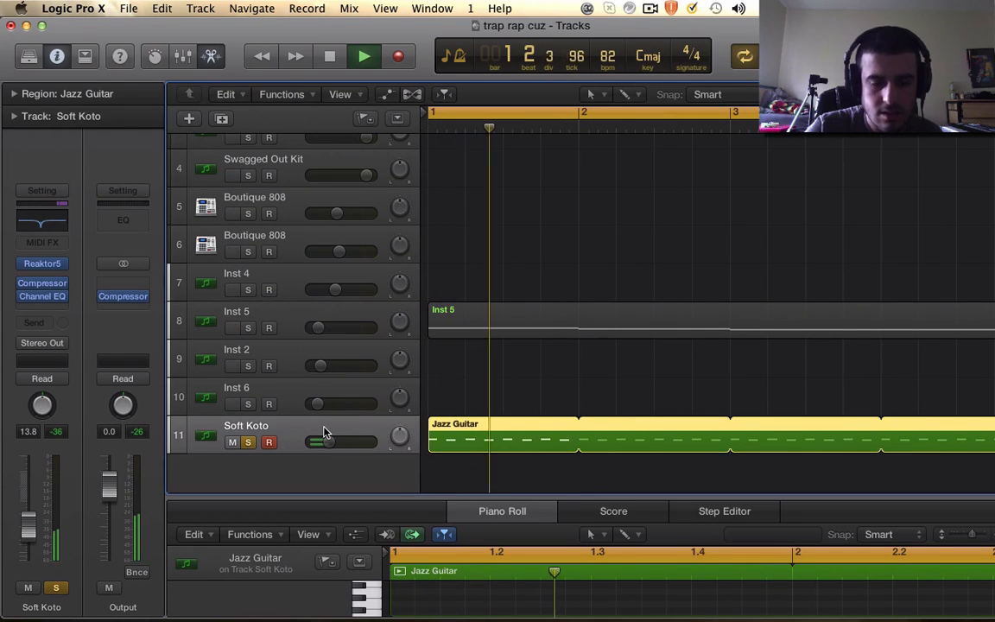
key("space")
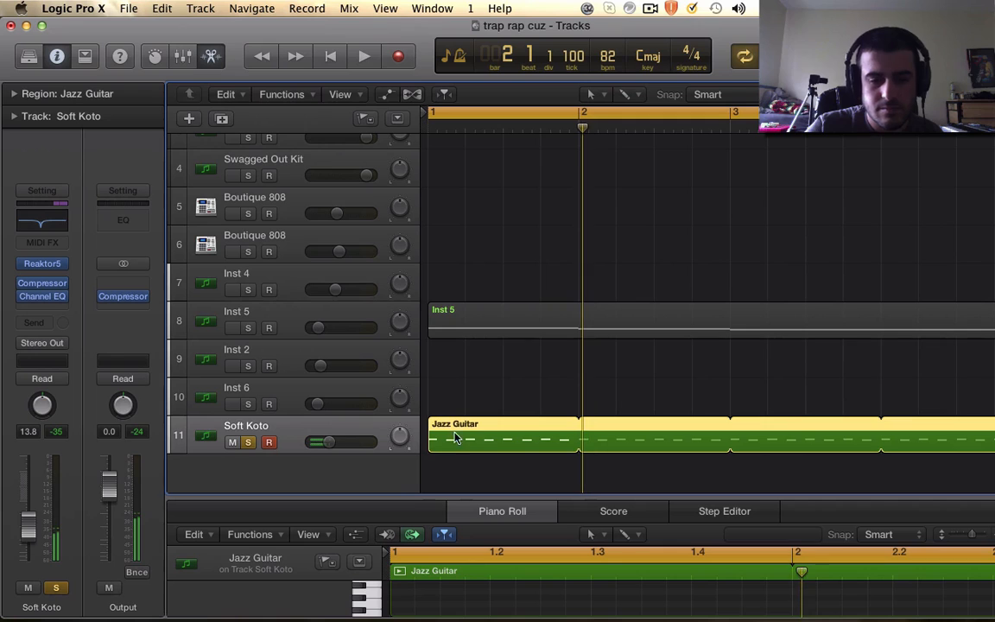
left_click(248, 442)
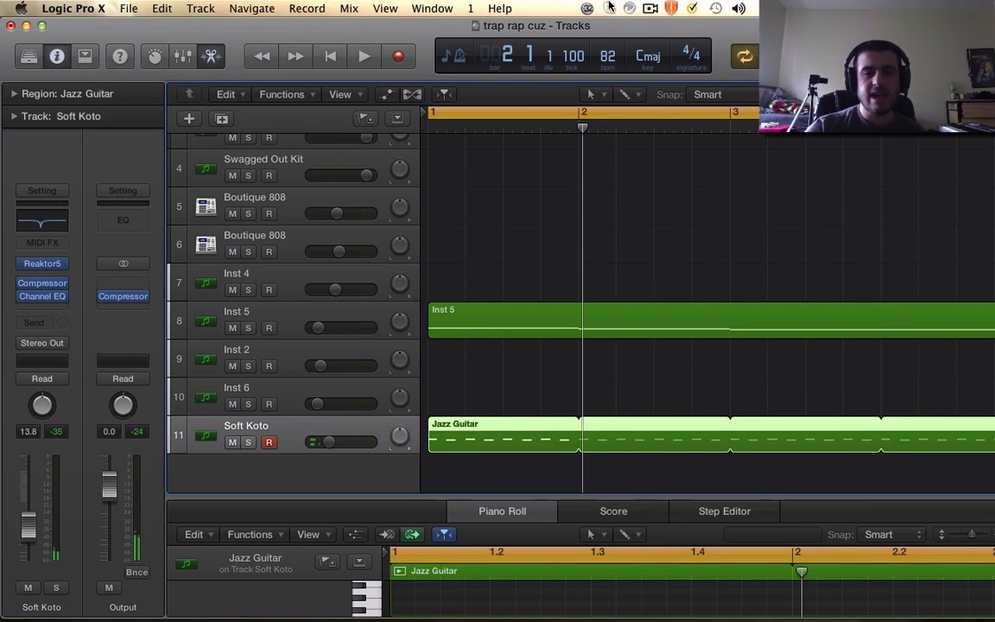
Deselect the Jazz Guitar region and look over the whole arrangement from the Dub Smash track down
left_click(649, 8)
left_click(629, 275)
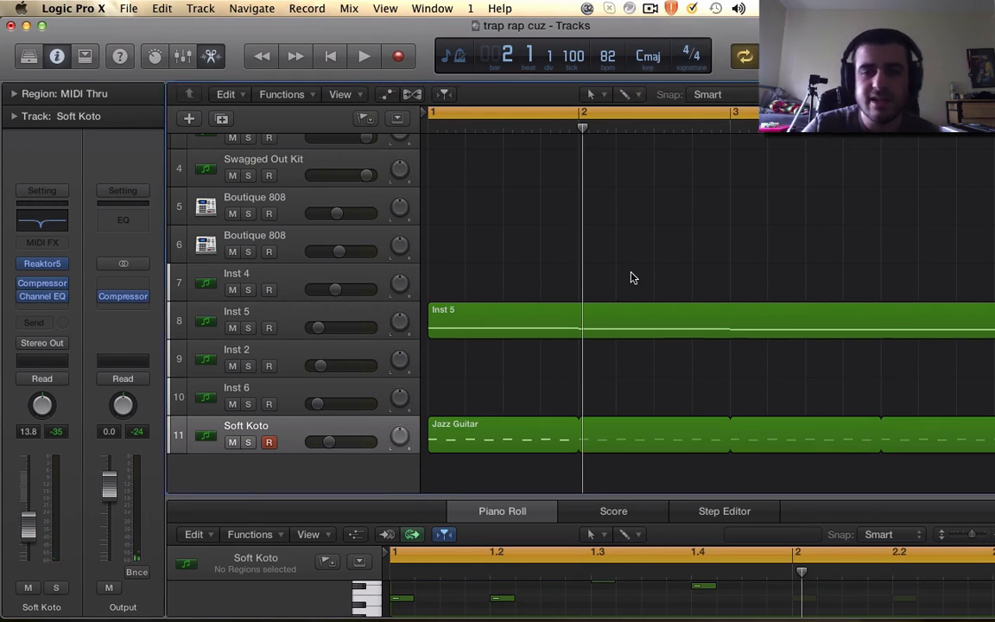
scroll(628, 274, "down", 3)
scroll(630, 259, "up", 2)
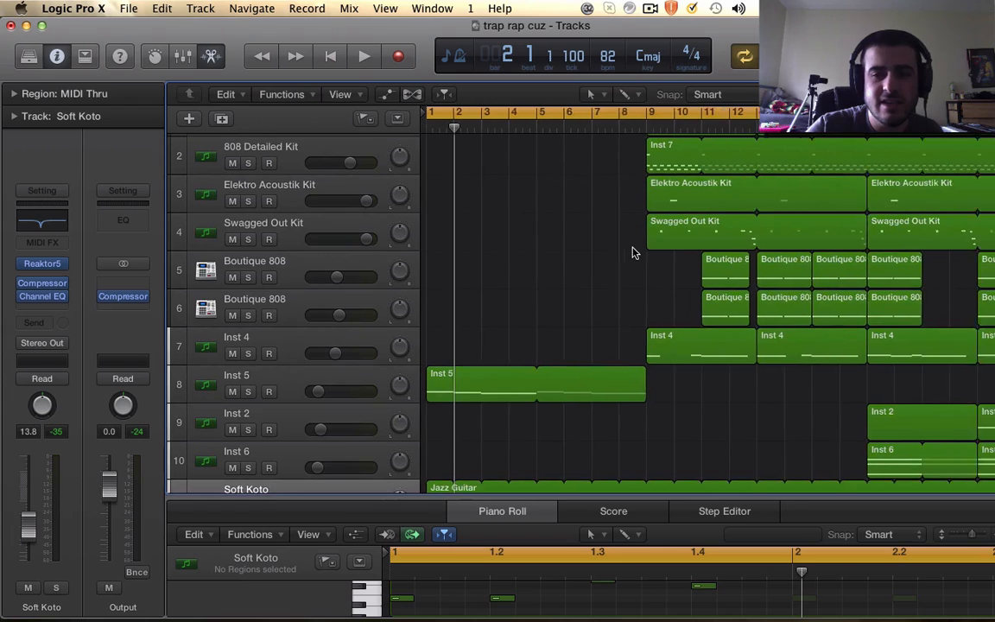
scroll(633, 253, "down", 1)
scroll(557, 236, "up", 2)
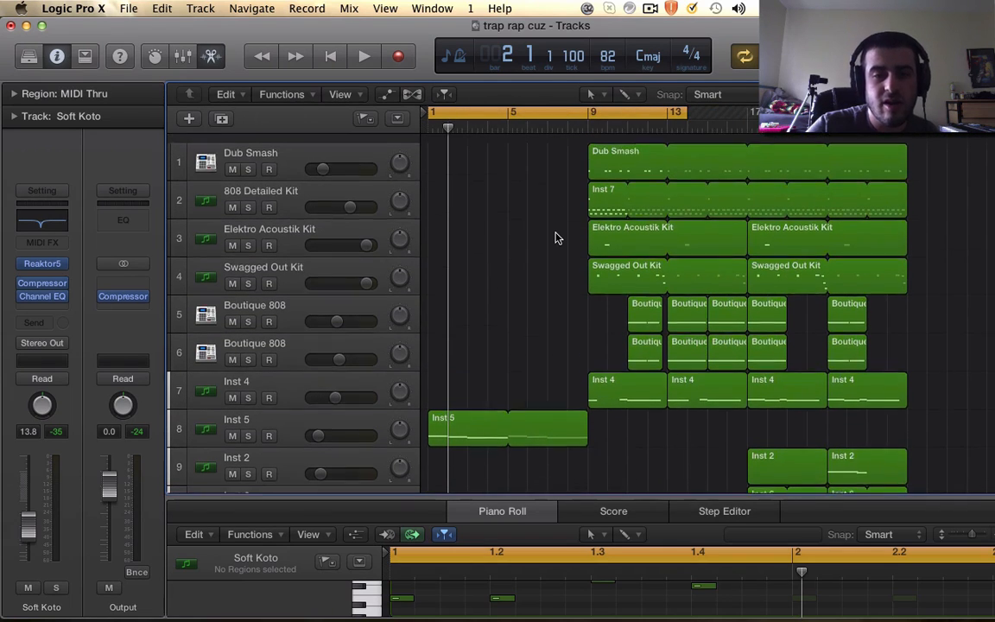